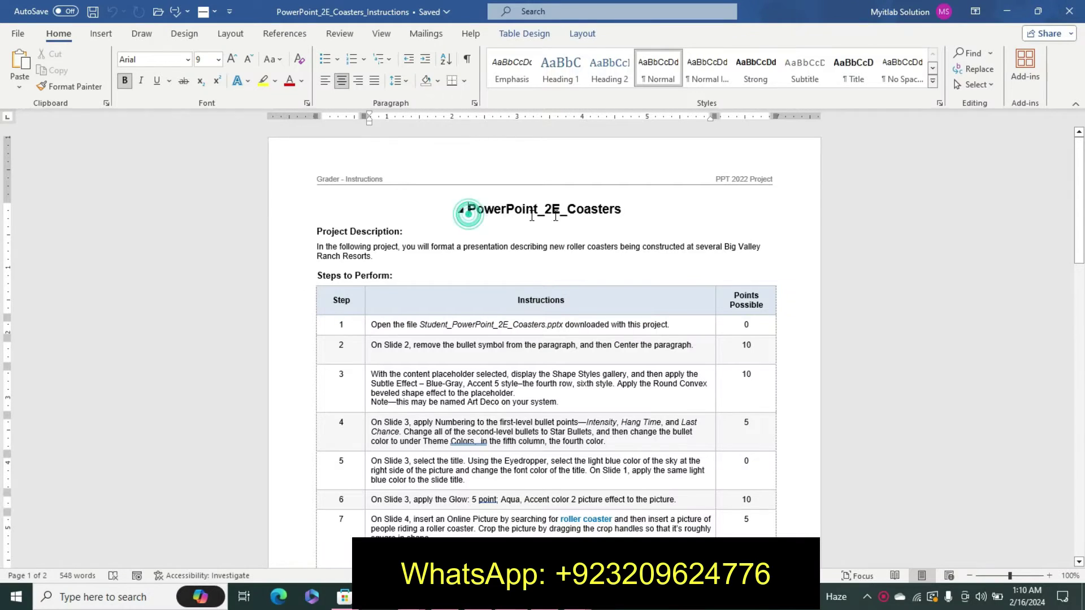
- Highlight the PowerPoint_2E_Coasters title in yellow
{"action": "left_click_drag", "start_coordinate": [470, 210], "coordinate": [621, 209]}
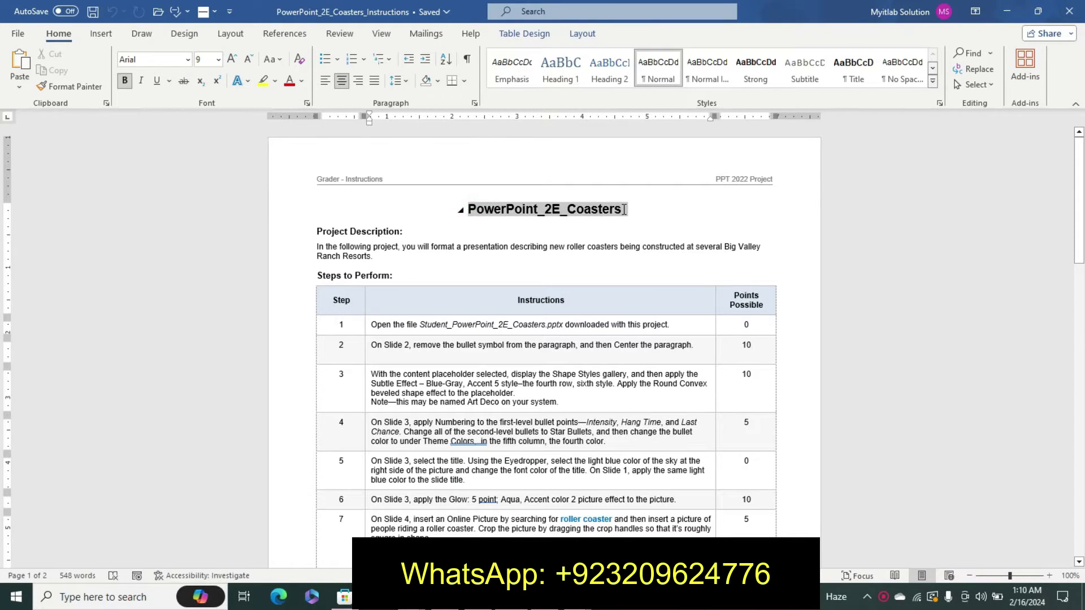
{"action": "left_click", "coordinate": [676, 186]}
{"action": "mouse_move", "coordinate": [358, 232]}
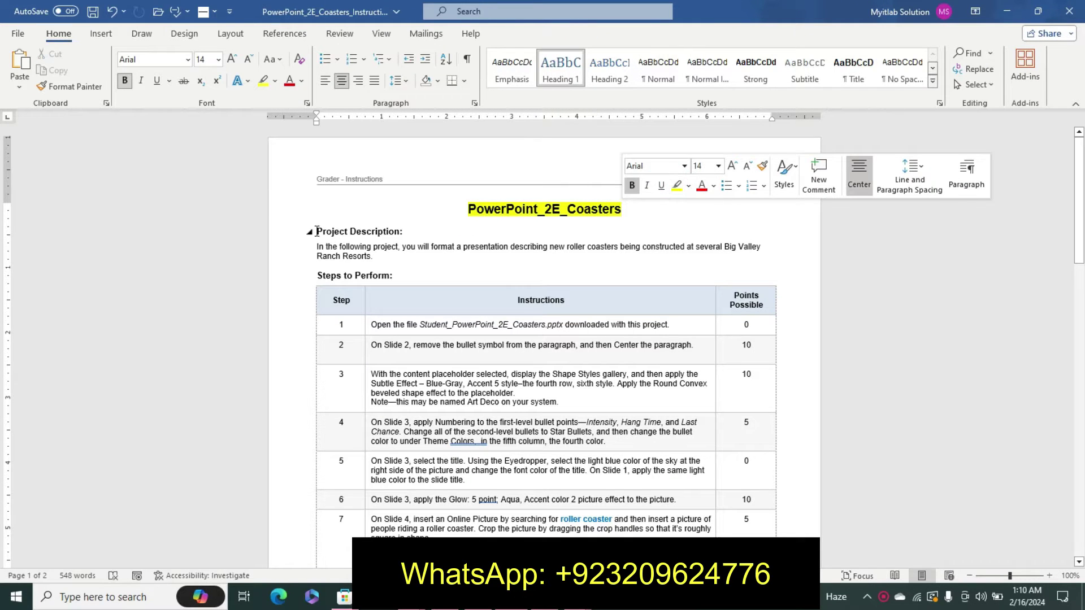
{"action": "left_click_drag", "start_coordinate": [317, 232], "coordinate": [383, 248]}
{"action": "left_click", "coordinate": [380, 248]}
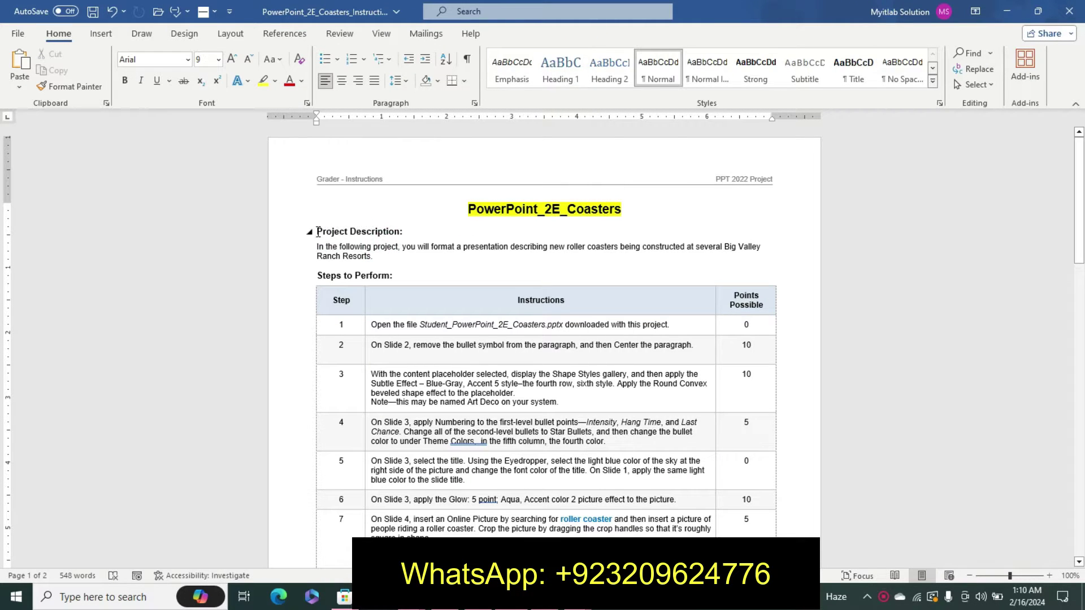
- Make the Project Description heading and paragraph larger, bold and turquoise-highlighted
{"action": "left_click_drag", "start_coordinate": [318, 232], "coordinate": [384, 257]}
{"action": "left_click", "coordinate": [491, 214]}
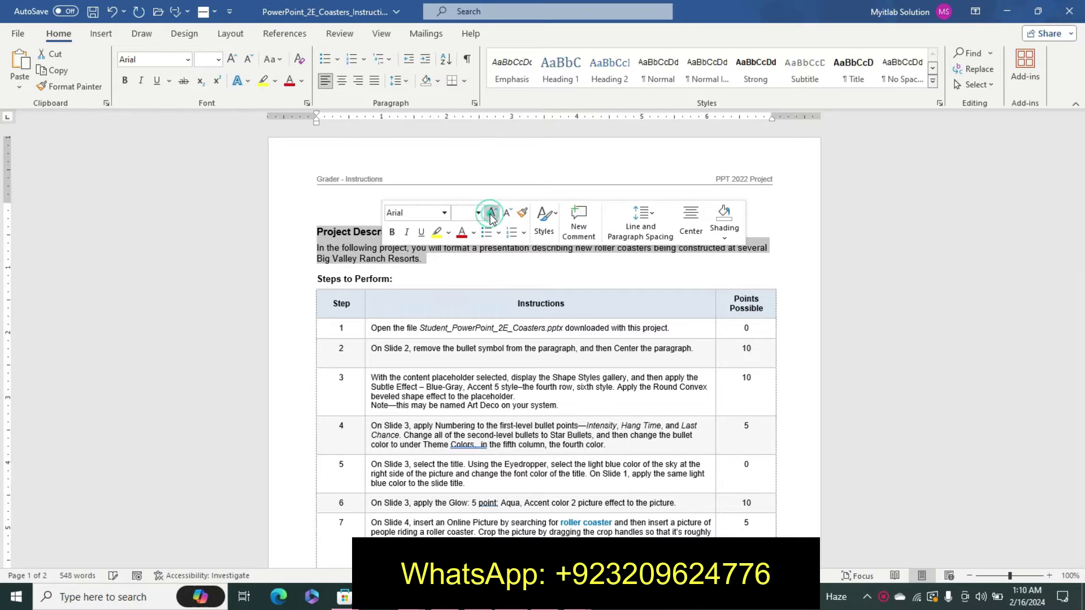
{"action": "left_click", "coordinate": [392, 233]}
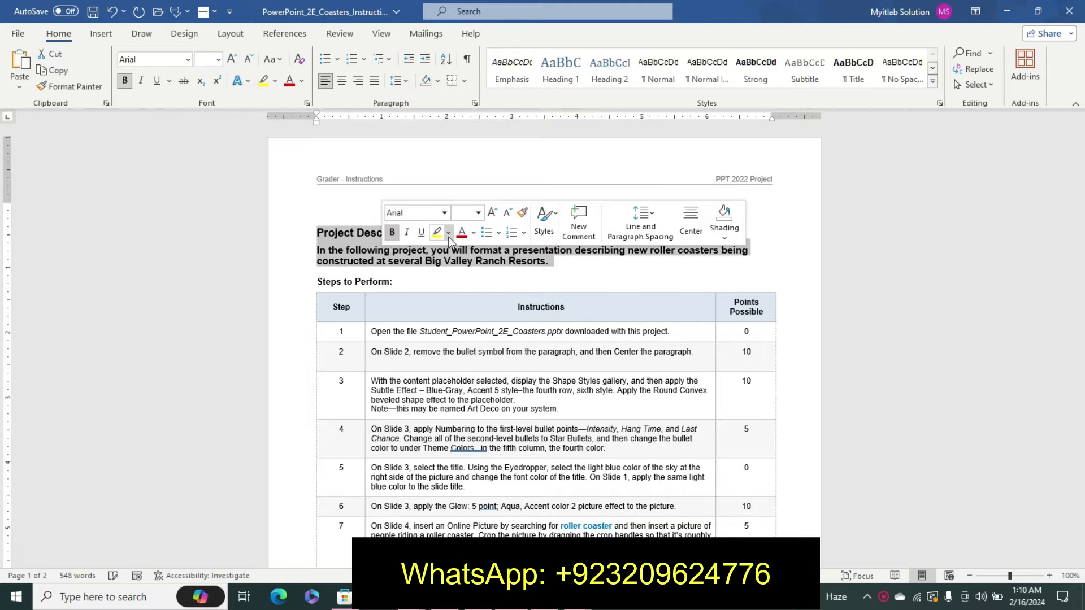
{"action": "left_click", "coordinate": [449, 235]}
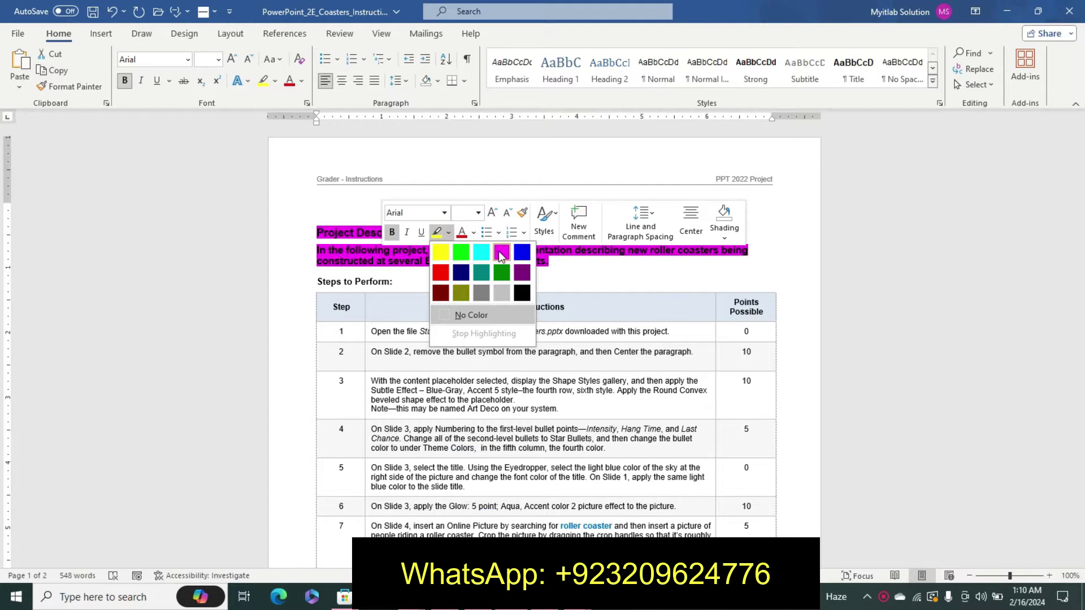
{"action": "left_click", "coordinate": [481, 252]}
{"action": "left_click", "coordinate": [362, 250]}
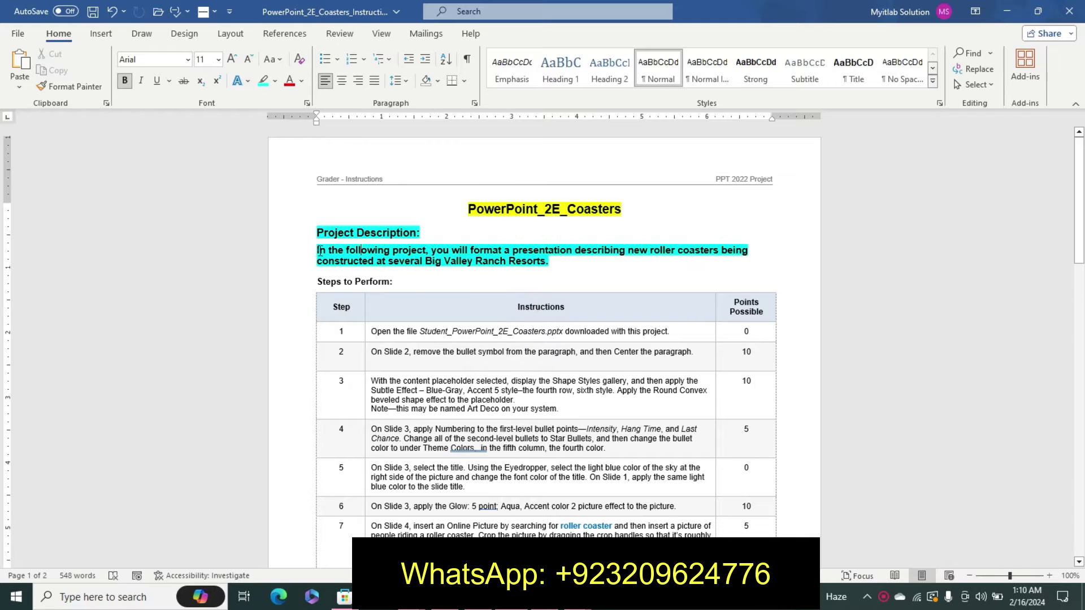
{"action": "left_click_drag", "start_coordinate": [318, 252], "coordinate": [551, 261]}
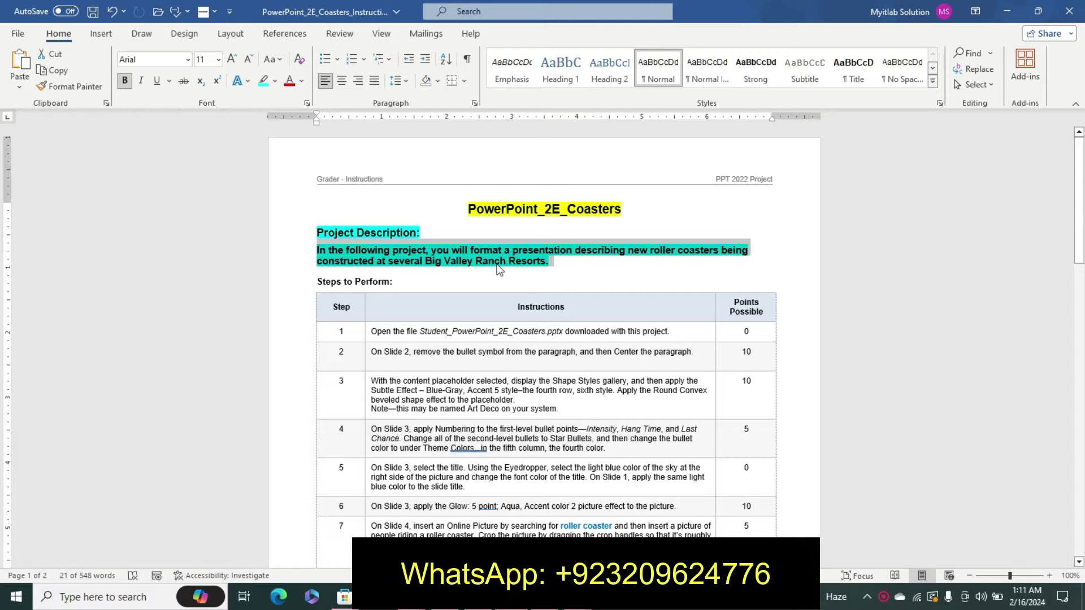
- Flip through slides 1–4 of the Coaster Countdown deck, then go back to the Word instructions
{"action": "key", "text": "alt+Tab"}
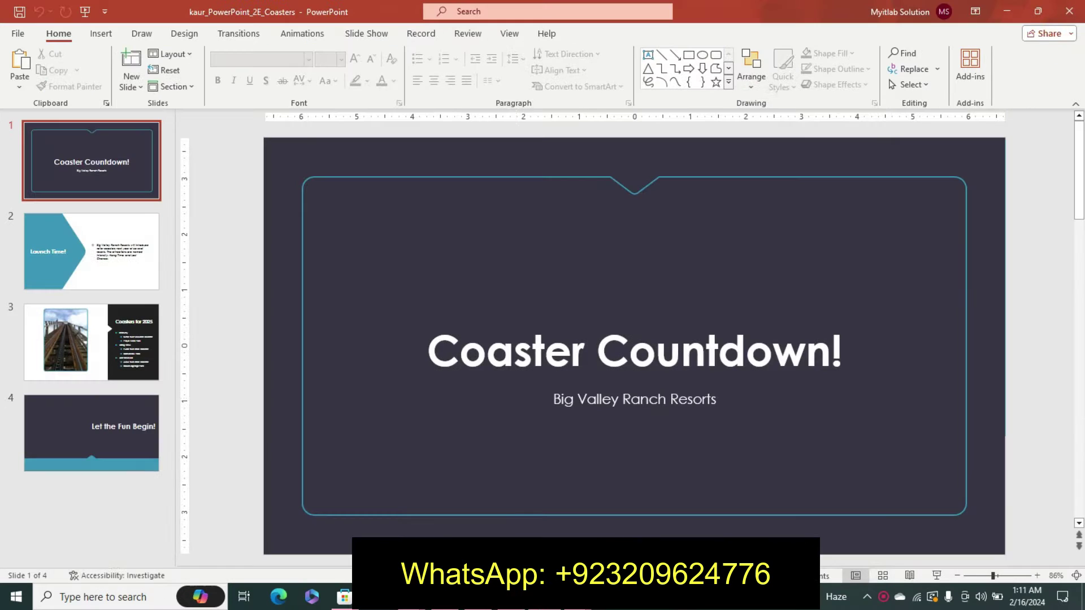
{"action": "left_click", "coordinate": [131, 273]}
{"action": "left_click", "coordinate": [139, 338]}
{"action": "left_click", "coordinate": [137, 423]}
{"action": "left_click", "coordinate": [120, 171]}
{"action": "left_click", "coordinate": [136, 253]}
{"action": "left_click", "coordinate": [127, 339]}
{"action": "left_click", "coordinate": [108, 438]}
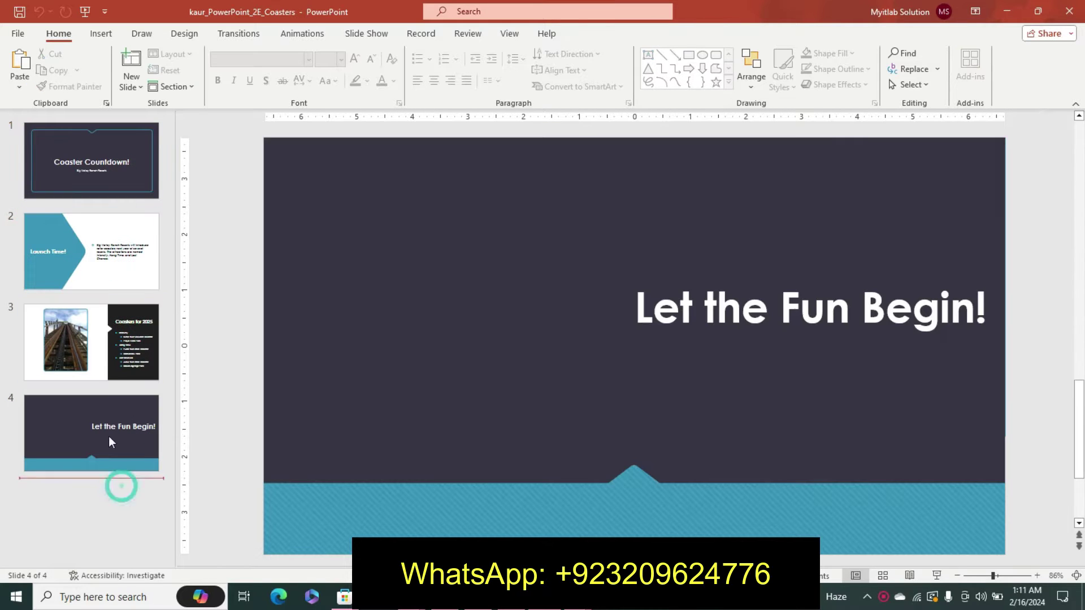
{"action": "key", "text": "alt+Tab"}
{"action": "left_click_drag", "start_coordinate": [310, 283], "coordinate": [412, 256]}
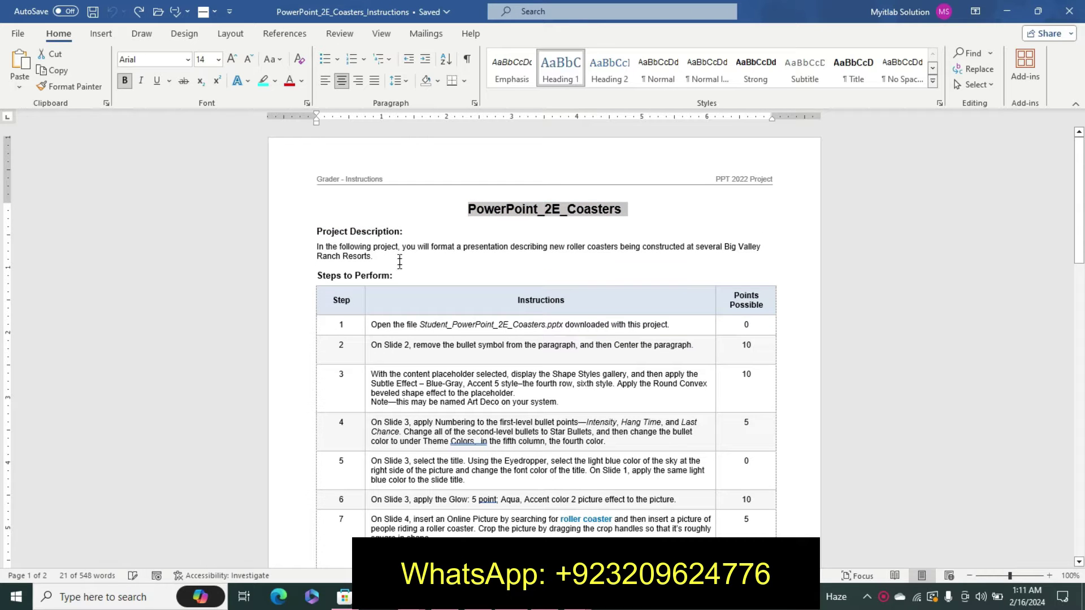
- Make step 1's file name larger, bold and highlighted
{"action": "left_click", "coordinate": [366, 330]}
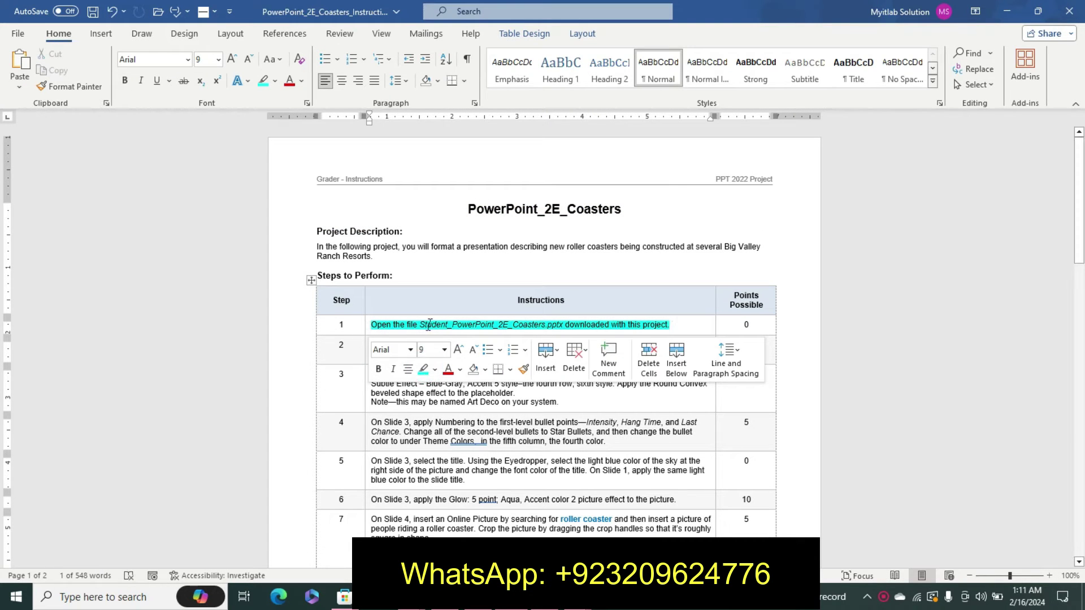
{"action": "left_click_drag", "start_coordinate": [420, 325], "coordinate": [564, 324]}
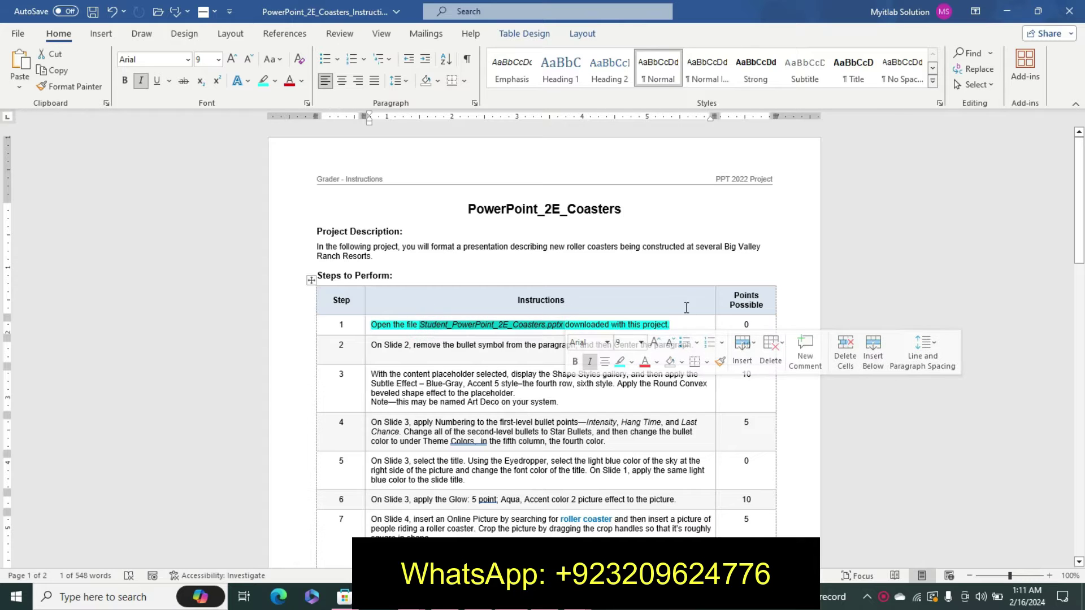
{"action": "left_click", "coordinate": [655, 343]}
{"action": "left_click", "coordinate": [655, 343]}
{"action": "left_click", "coordinate": [654, 342]}
{"action": "left_click", "coordinate": [576, 363]}
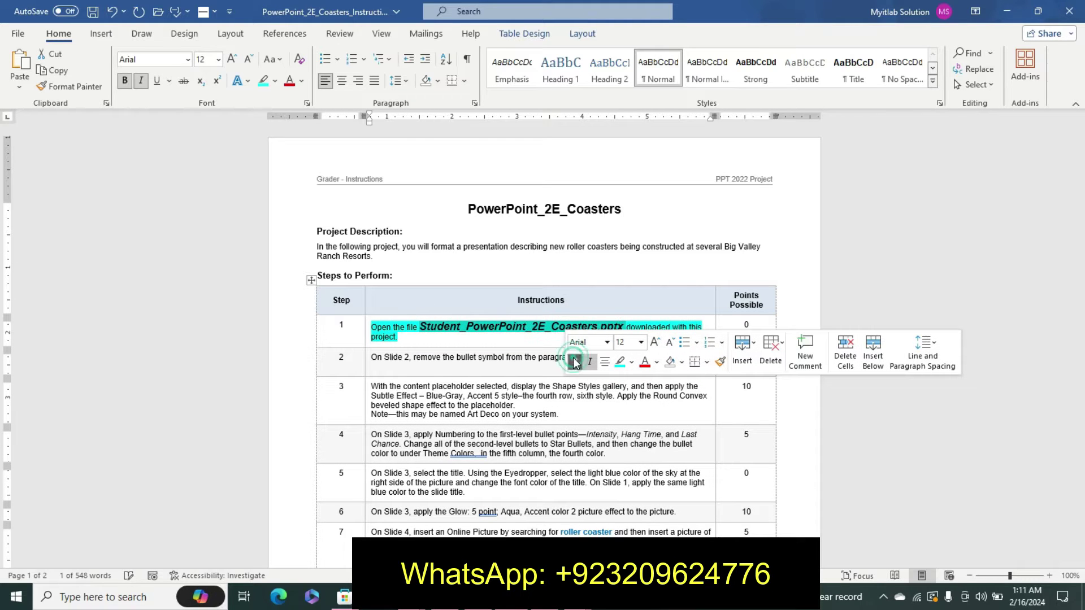
{"action": "left_click", "coordinate": [631, 362]}
{"action": "left_click", "coordinate": [616, 390]}
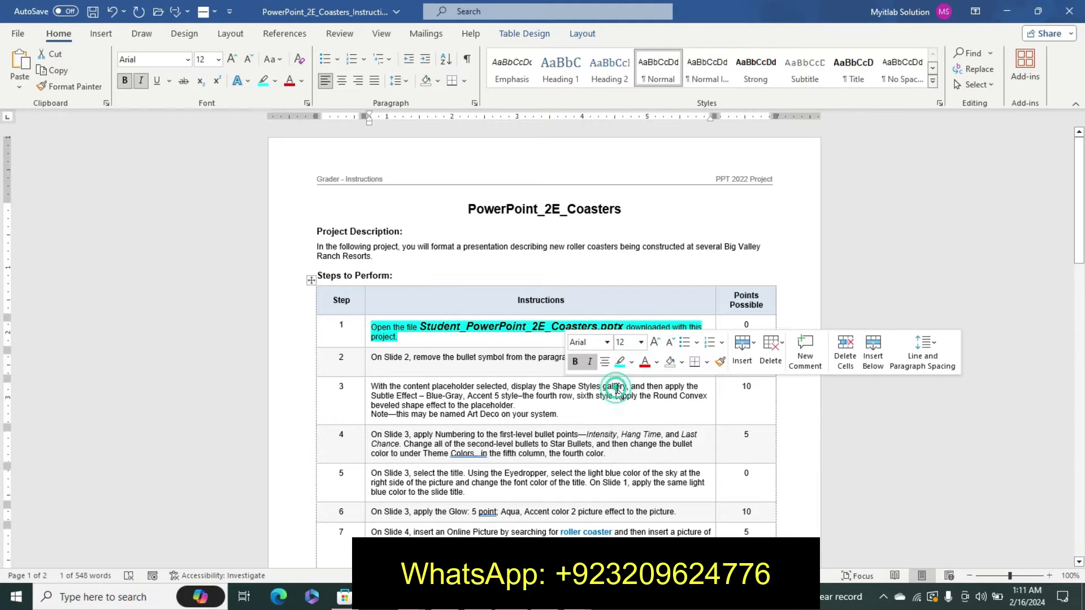
{"action": "mouse_move", "coordinate": [1080, 169]}
{"action": "left_mouse_down"}
{"action": "mouse_move", "coordinate": [1082, 248]}
{"action": "mouse_move", "coordinate": [1080, 217]}
{"action": "left_mouse_up"}
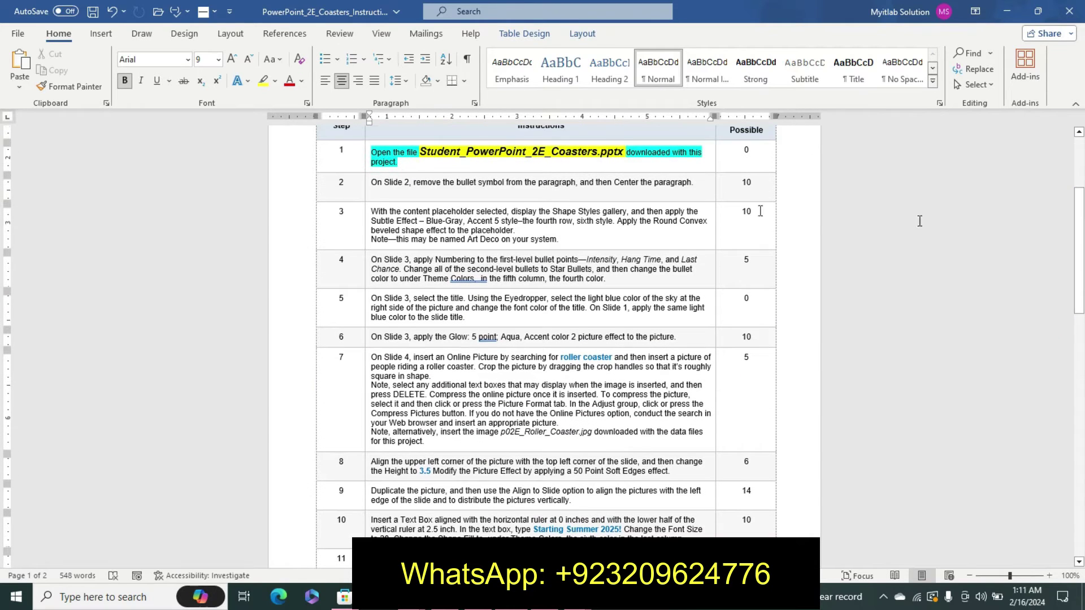
{"action": "left_click_drag", "start_coordinate": [421, 151], "coordinate": [611, 153]}
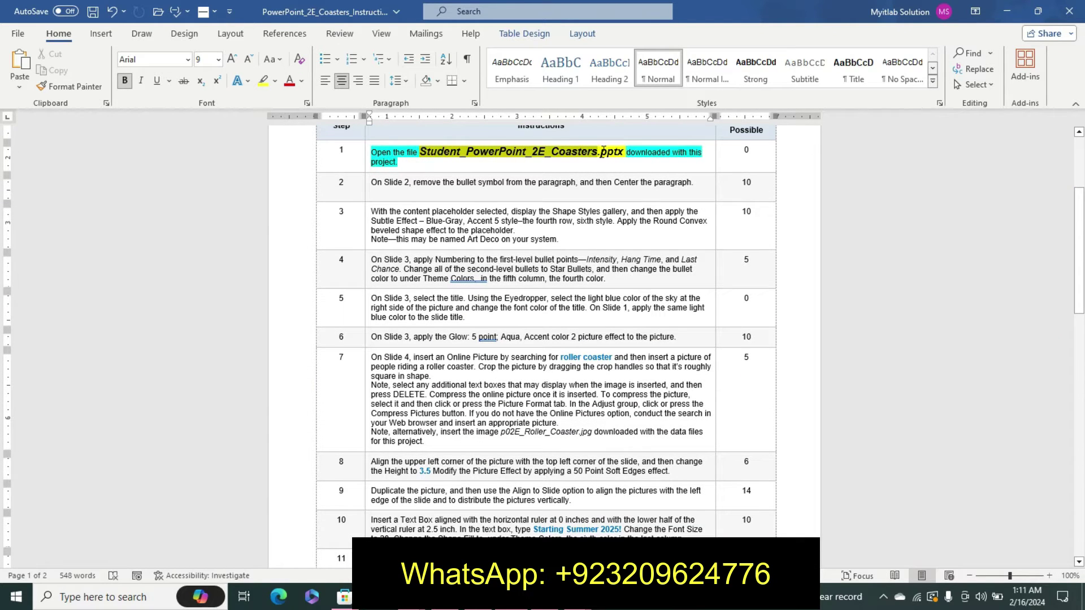
{"action": "left_click_drag", "start_coordinate": [1081, 237], "coordinate": [1082, 232]}
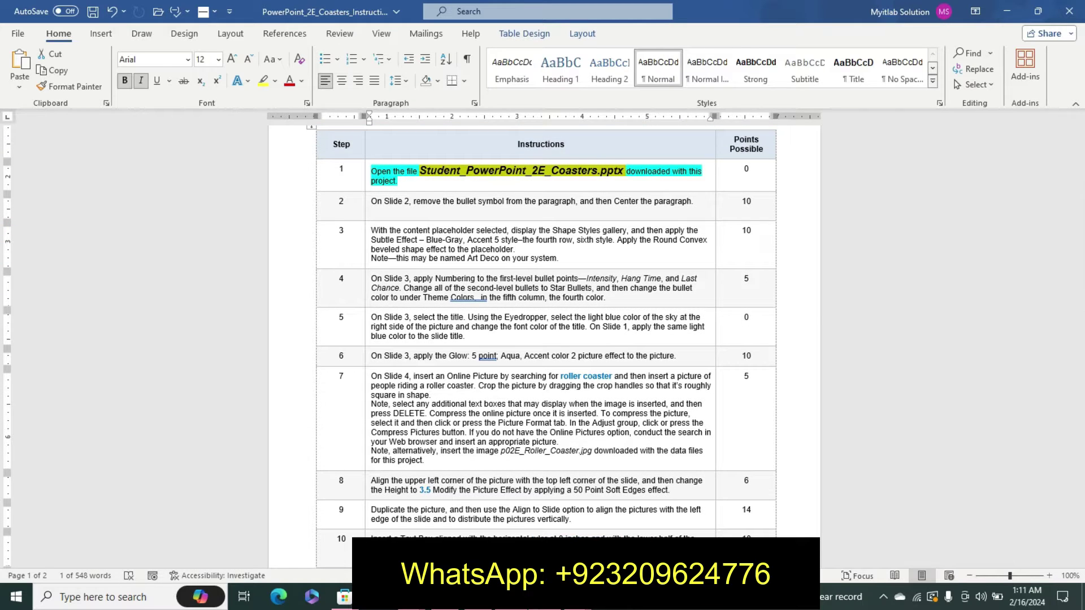
- Review slides 1–4 in PowerPoint, then return to the Word instructions
{"action": "key", "text": "alt+Tab"}
{"action": "left_click", "coordinate": [531, 415]}
{"action": "left_click", "coordinate": [84, 149]}
{"action": "left_click", "coordinate": [140, 253]}
{"action": "left_click", "coordinate": [117, 397]}
{"action": "left_click", "coordinate": [121, 342]}
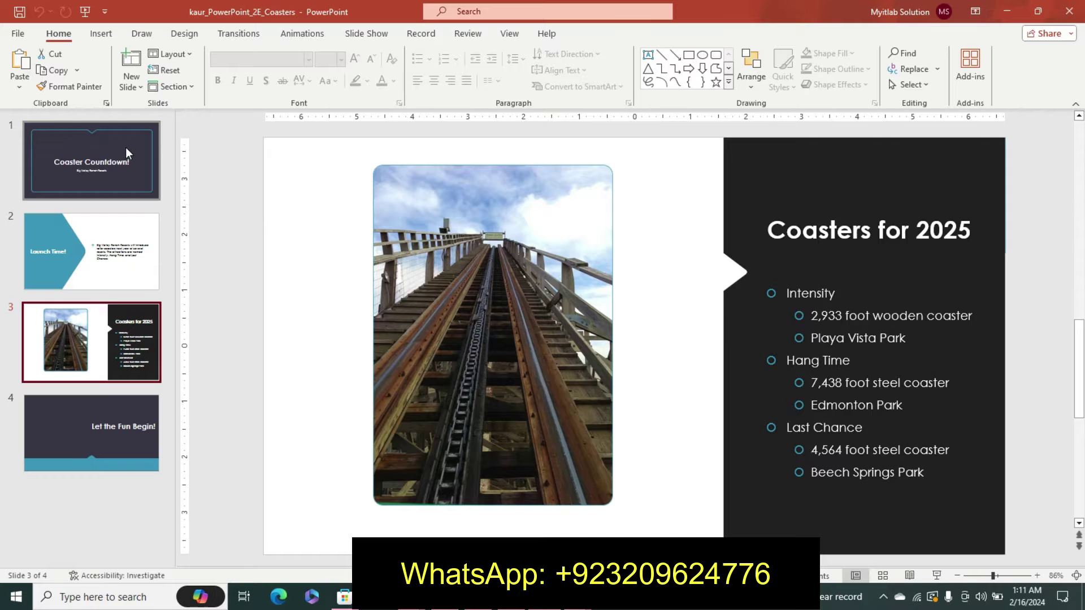
{"action": "left_click", "coordinate": [125, 147]}
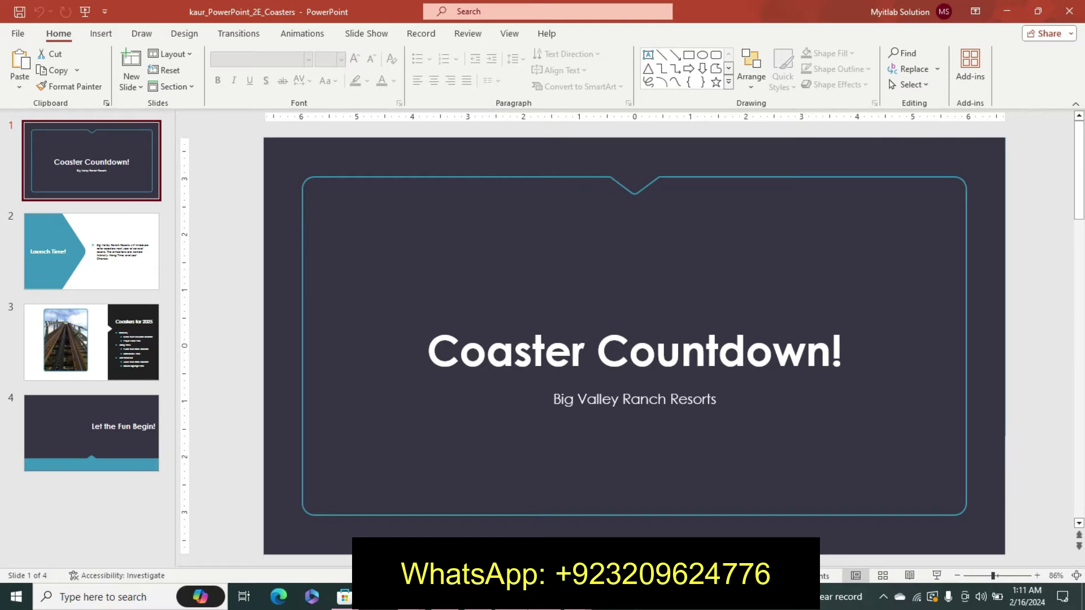
{"action": "key", "text": "alt+Tab"}
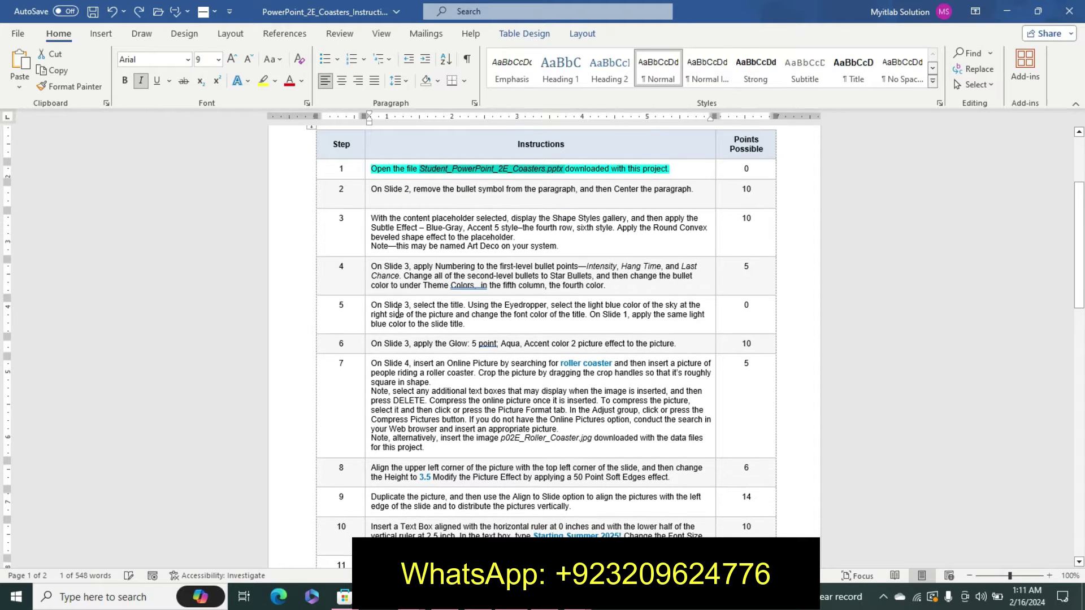
- Undo step 1's highlight and make step 2's instruction two sizes larger, bold and turquoise-highlighted
{"action": "key", "text": "ctrl+z"}
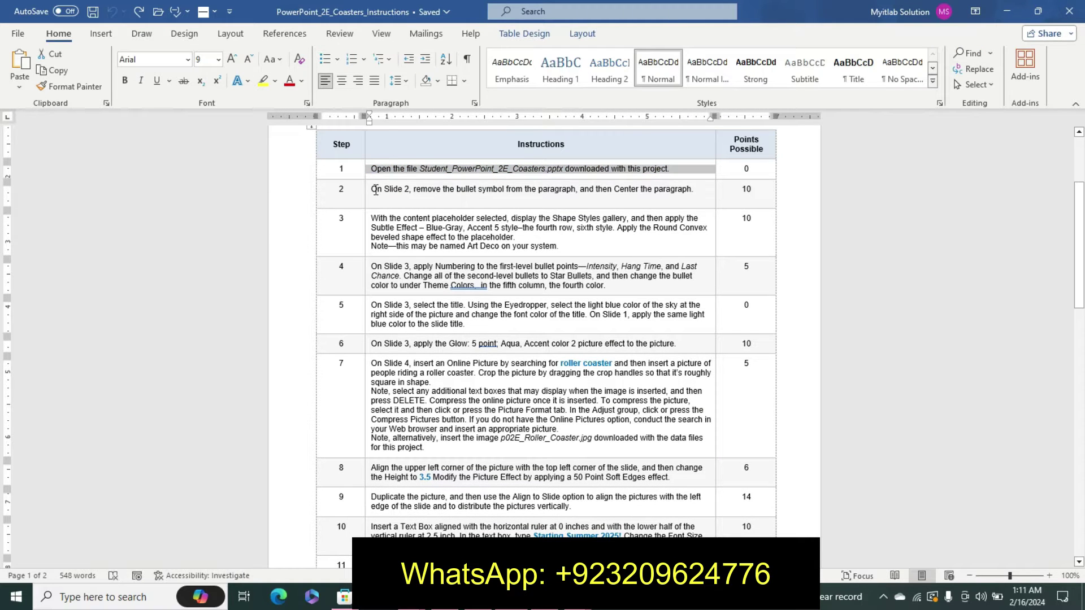
{"action": "left_click", "coordinate": [366, 190]}
{"action": "left_click", "coordinate": [456, 149]}
{"action": "left_click", "coordinate": [458, 150]}
{"action": "left_click", "coordinate": [377, 168]}
{"action": "left_click", "coordinate": [434, 168]}
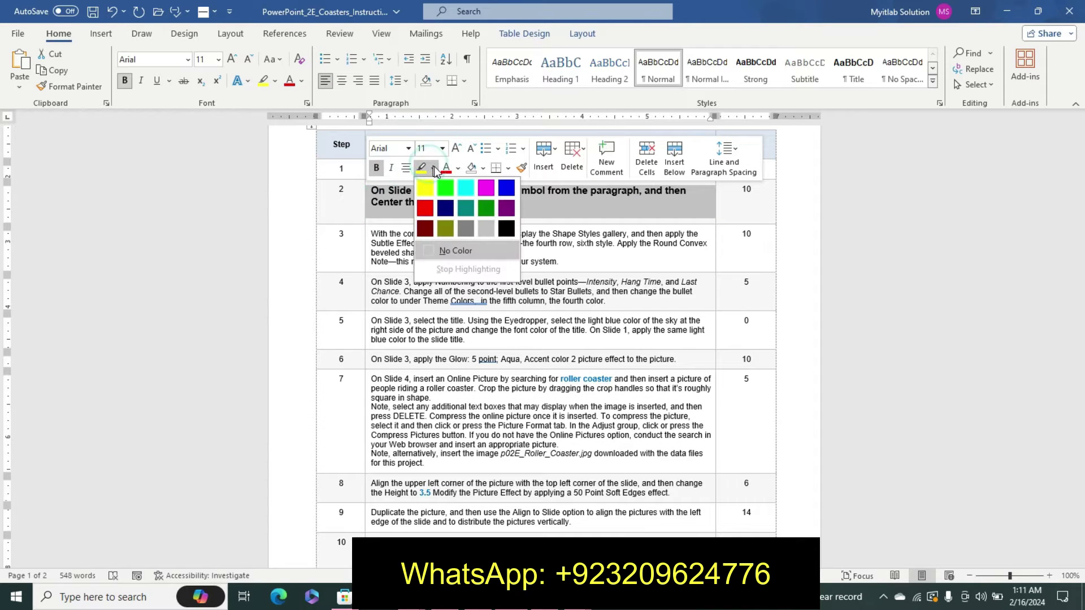
{"action": "left_click", "coordinate": [465, 187]}
{"action": "left_click_drag", "start_coordinate": [371, 190], "coordinate": [507, 203]}
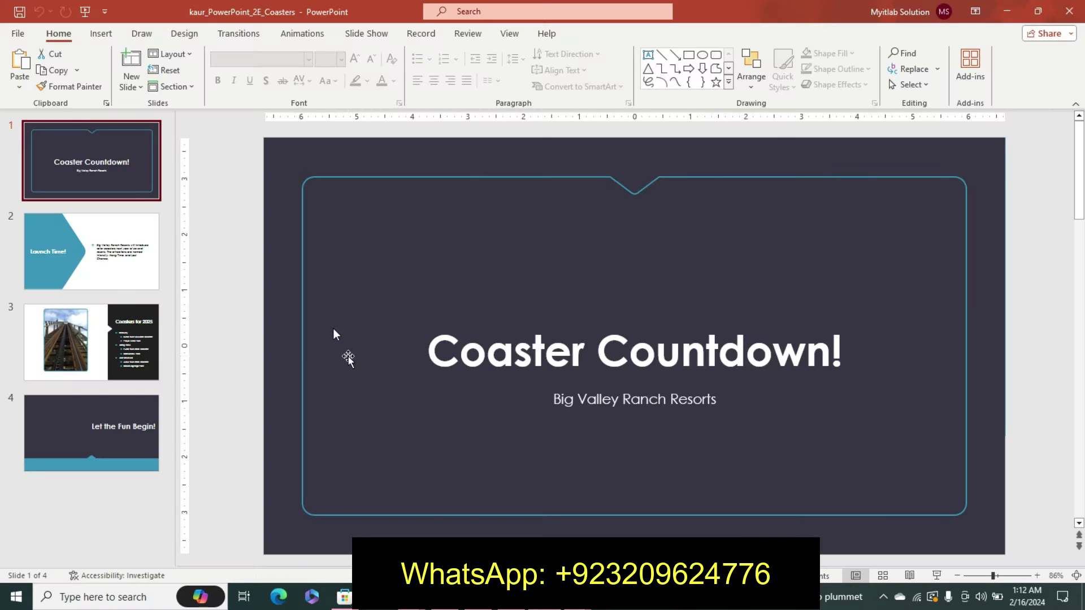
- Remove the bullet from slide 2's paragraph and center it, then undo step 2's emphasis in Word
{"action": "left_click", "coordinate": [85, 252]}
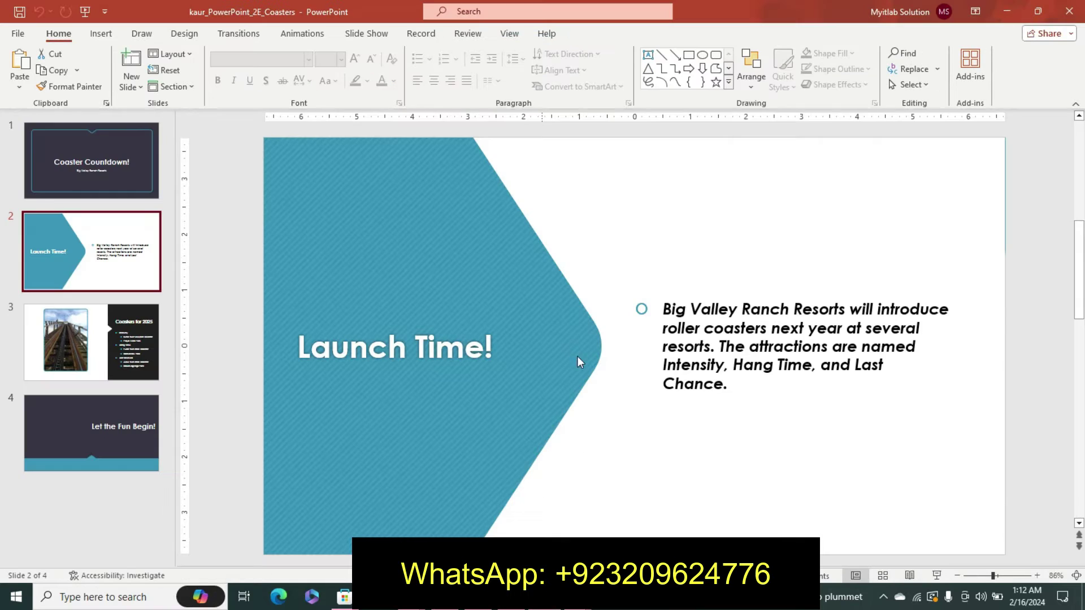
{"action": "left_click", "coordinate": [701, 309]}
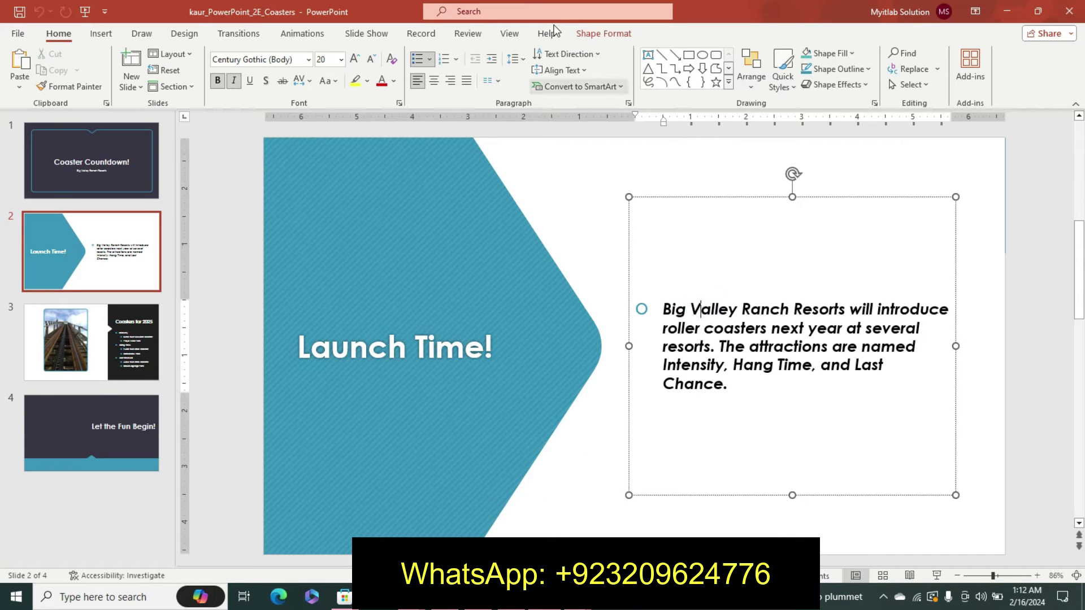
{"action": "left_click", "coordinate": [417, 59]}
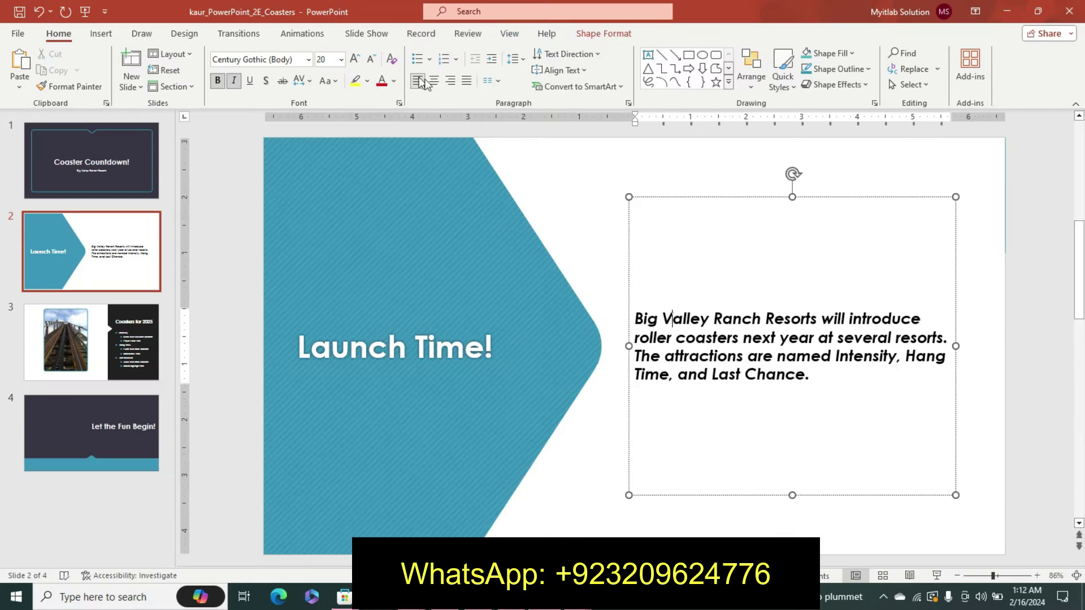
{"action": "left_click", "coordinate": [434, 80]}
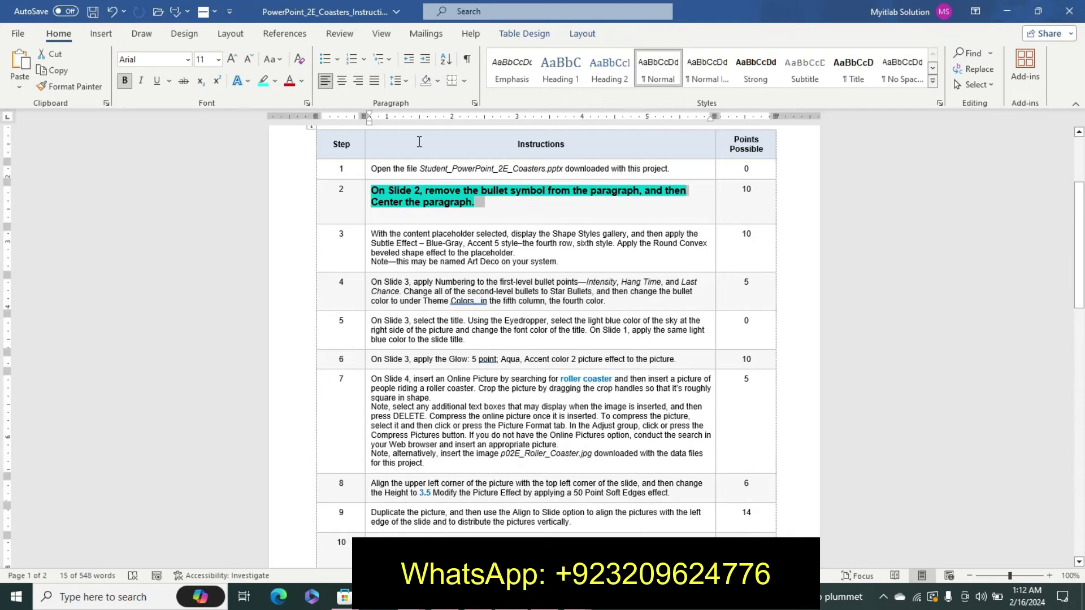
{"action": "key", "text": "ctrl+z"}
{"action": "key", "text": "ctrl+z"}
{"action": "key", "text": "ctrl+z"}
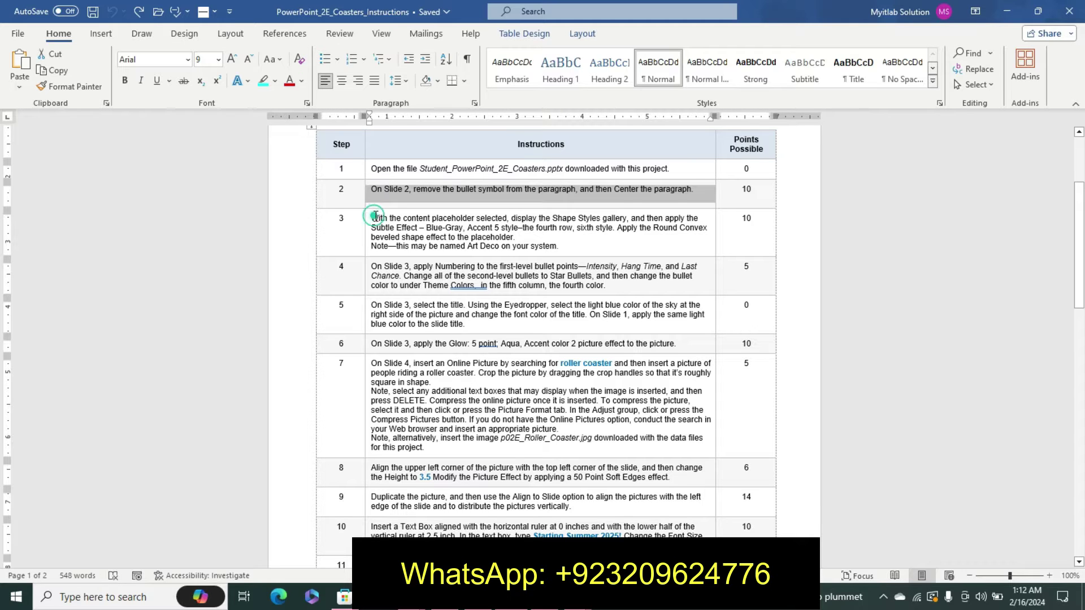
- Make step 3's instruction lines larger, bold and cyan-highlighted
{"action": "left_click_drag", "start_coordinate": [372, 218], "coordinate": [516, 237]}
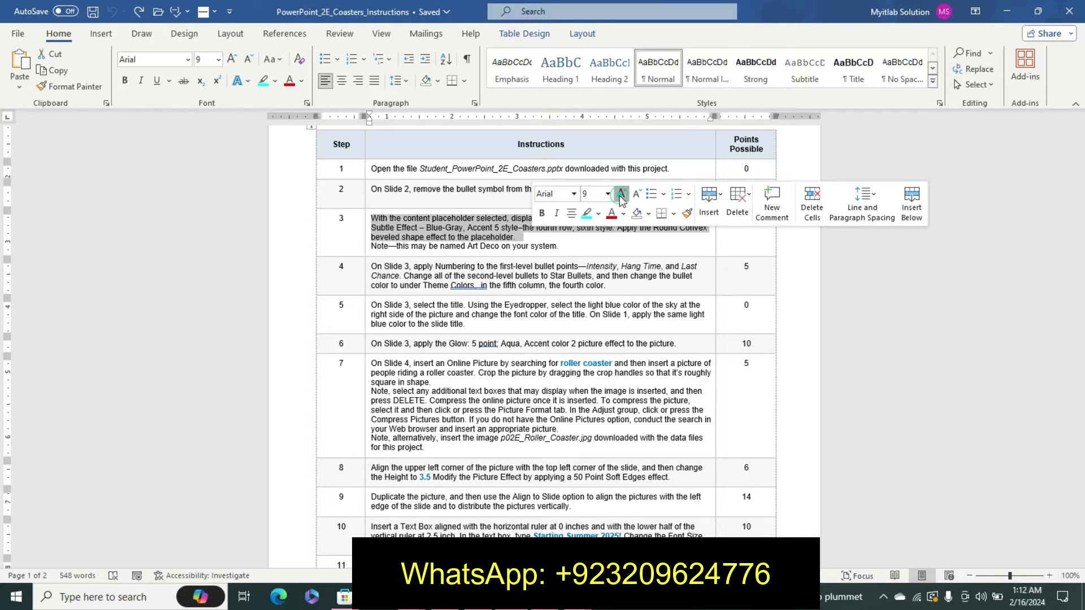
{"action": "left_click", "coordinate": [621, 194]}
{"action": "left_click", "coordinate": [621, 194]}
{"action": "left_click", "coordinate": [542, 213]}
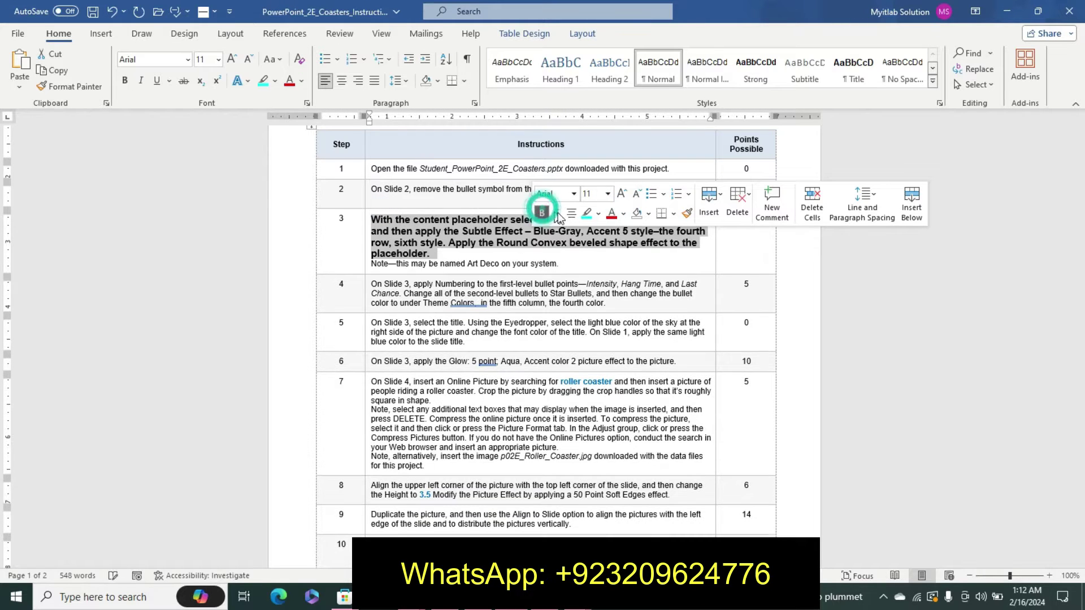
{"action": "left_click", "coordinate": [598, 213]}
{"action": "left_click", "coordinate": [631, 232]}
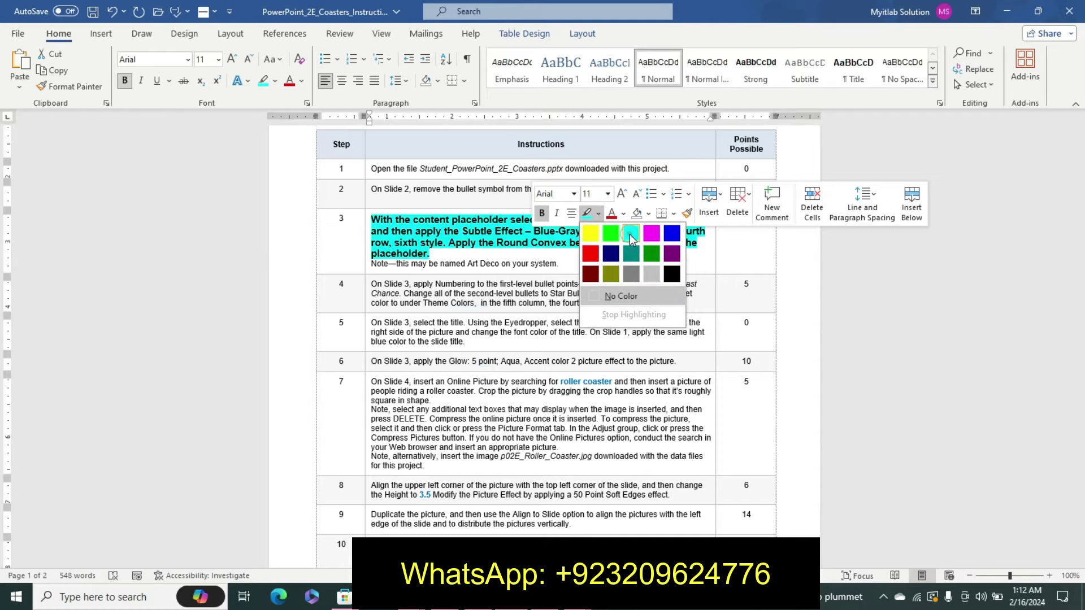
{"action": "left_click_drag", "start_coordinate": [374, 265], "coordinate": [546, 266]}
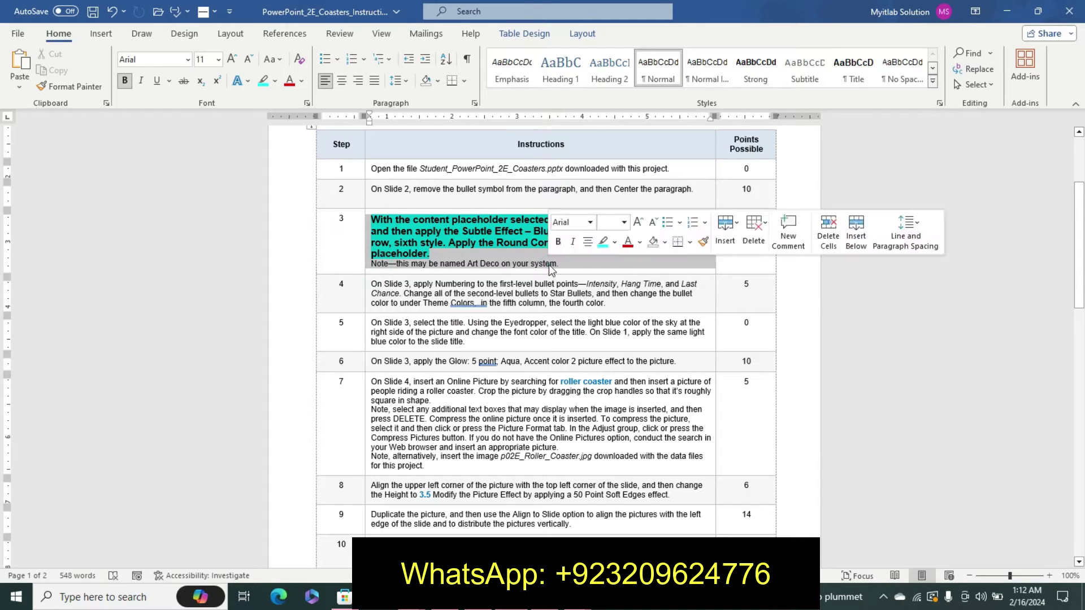
- Highlight step 3's note line in yellow, then switch to PowerPoint
{"action": "left_click", "coordinate": [550, 264]}
{"action": "left_click_drag", "start_coordinate": [377, 266], "coordinate": [547, 263]}
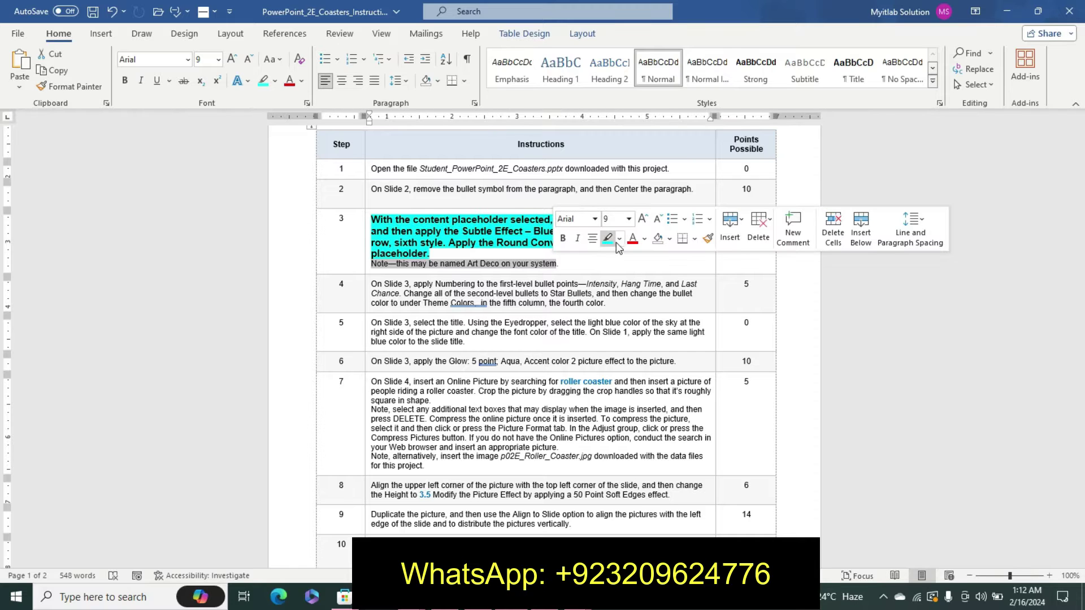
{"action": "left_click", "coordinate": [619, 239]}
{"action": "left_click", "coordinate": [619, 257]}
{"action": "left_click", "coordinate": [431, 256]}
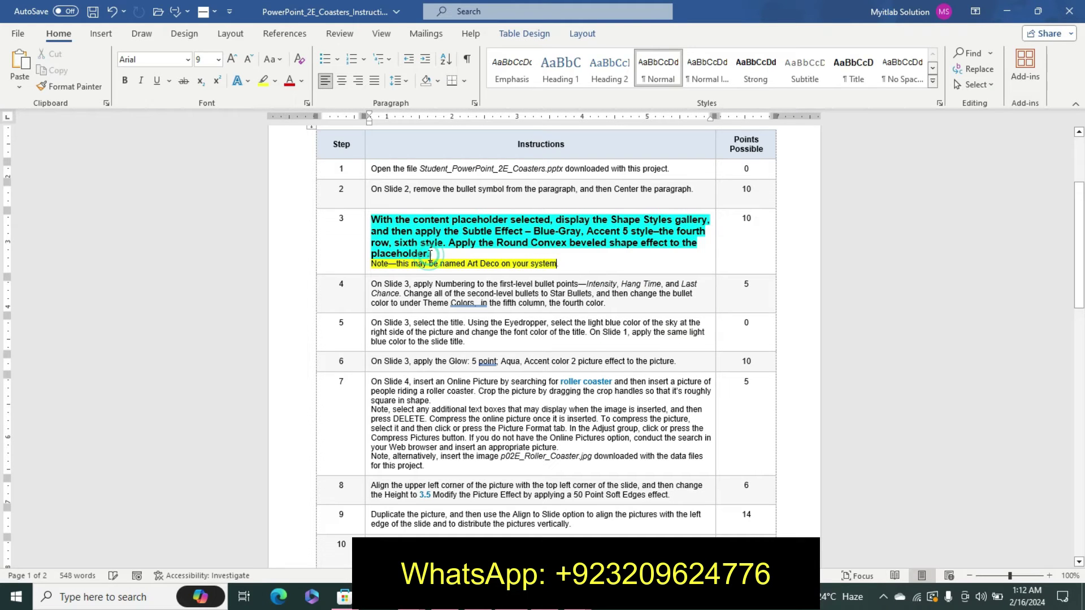
{"action": "left_click_drag", "start_coordinate": [373, 219], "coordinate": [433, 255]}
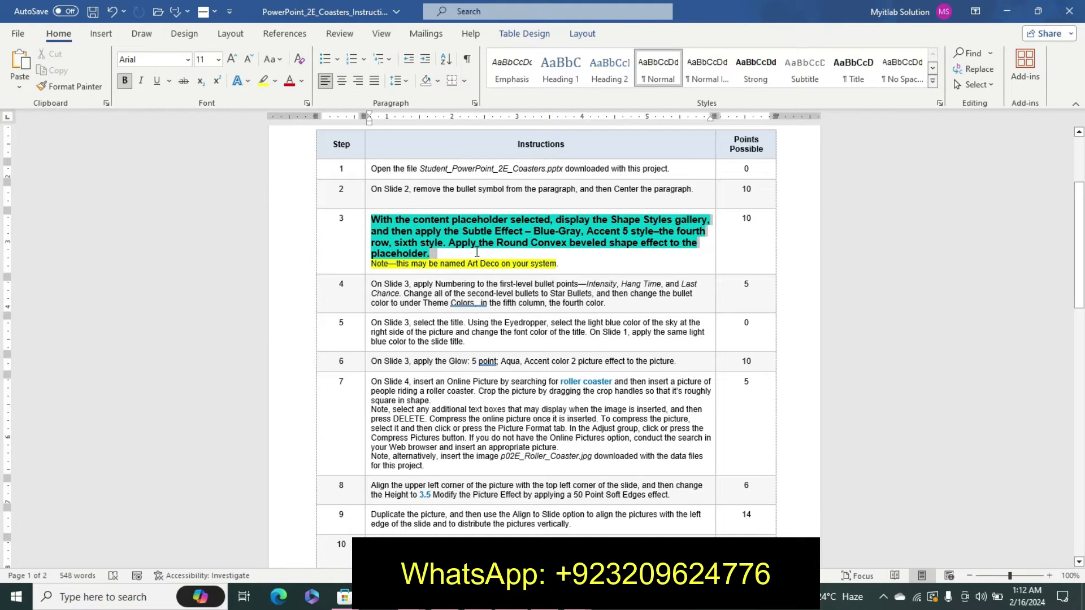
{"action": "key", "text": "alt+Tab"}
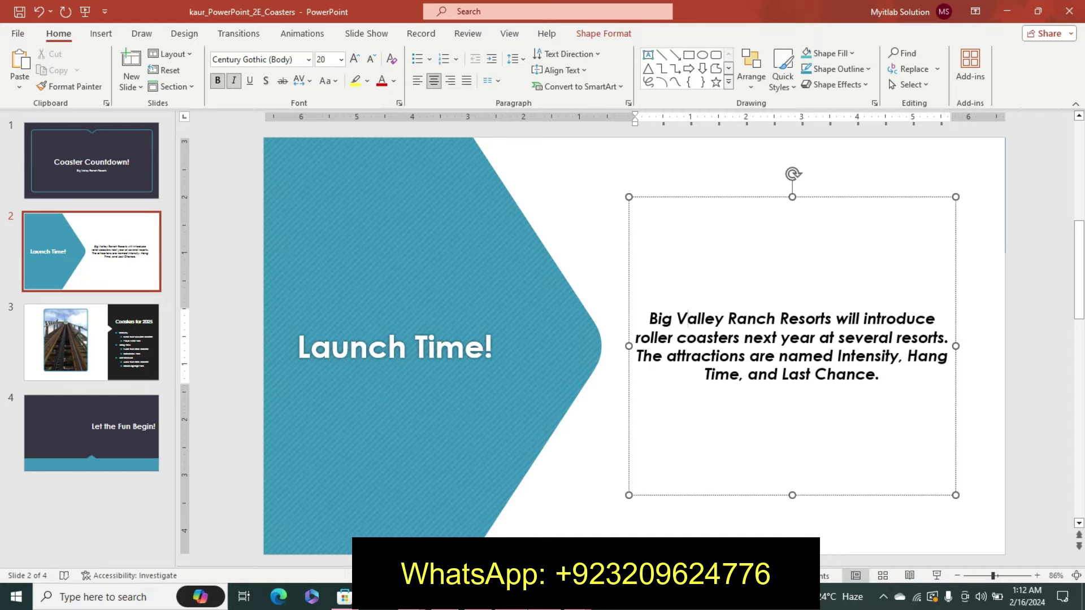
- Select slide 2's whole text box and compare it with the final result image
{"action": "key", "text": "alt+Tab"}
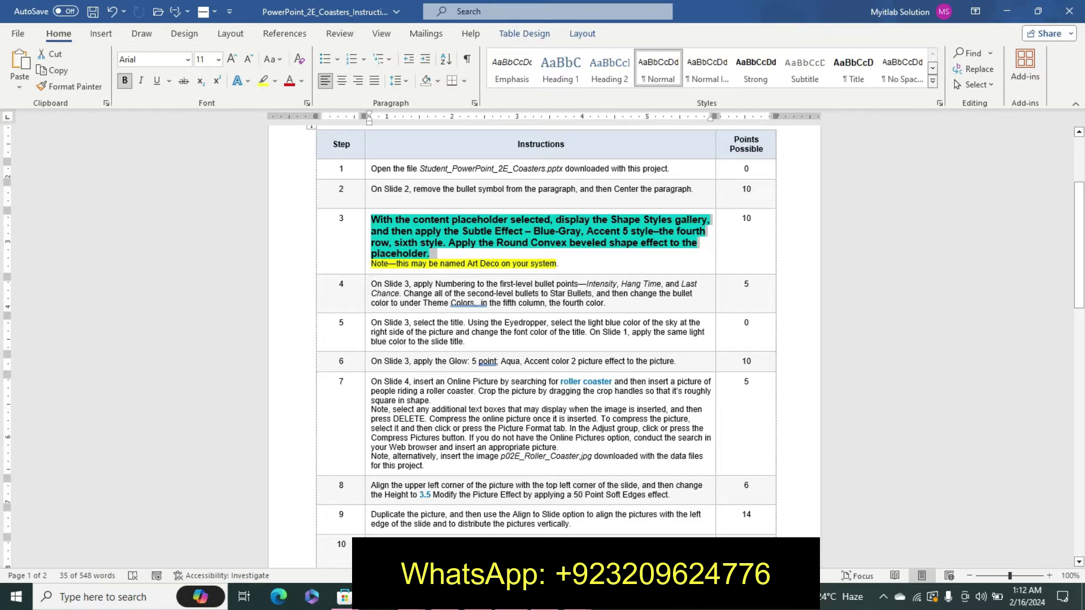
{"action": "key", "text": "alt+Tab"}
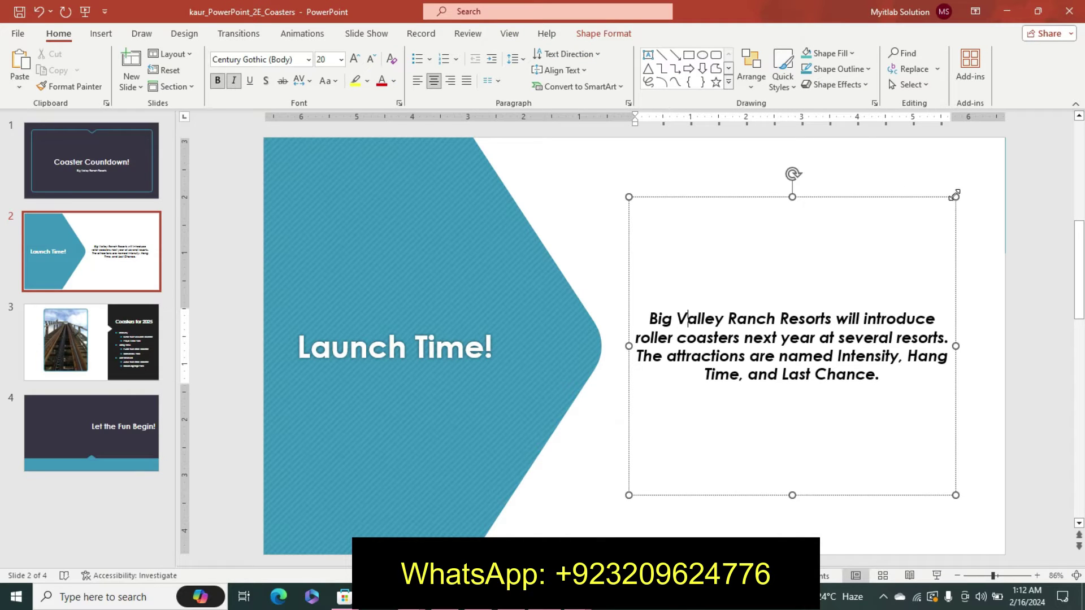
{"action": "left_click", "coordinate": [953, 193]}
{"action": "key", "text": "alt+Tab"}
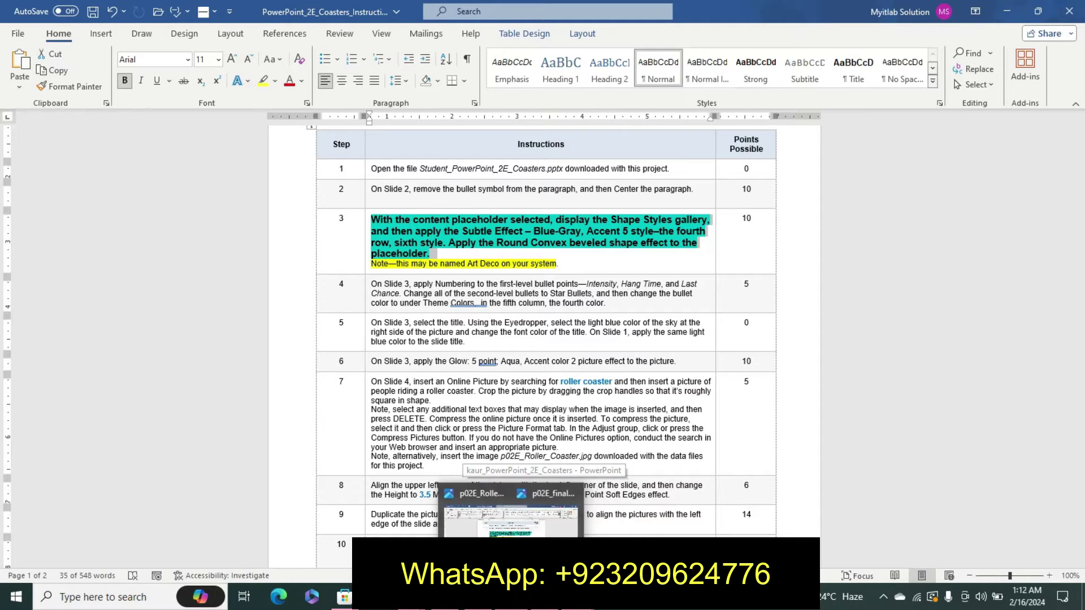
{"action": "mouse_move", "coordinate": [344, 597]}
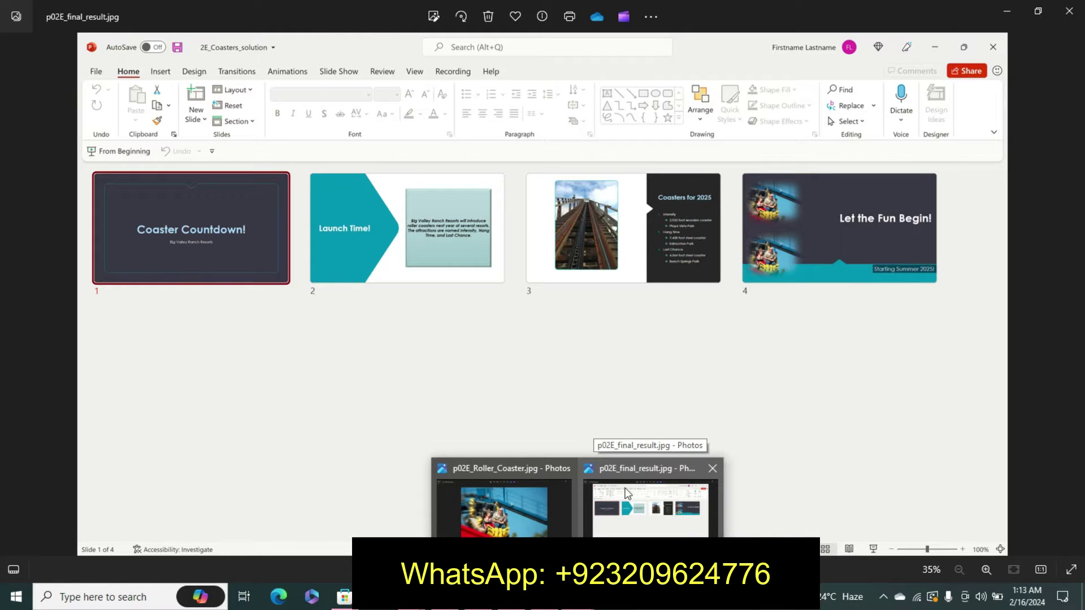
{"action": "key", "text": "alt+Tab"}
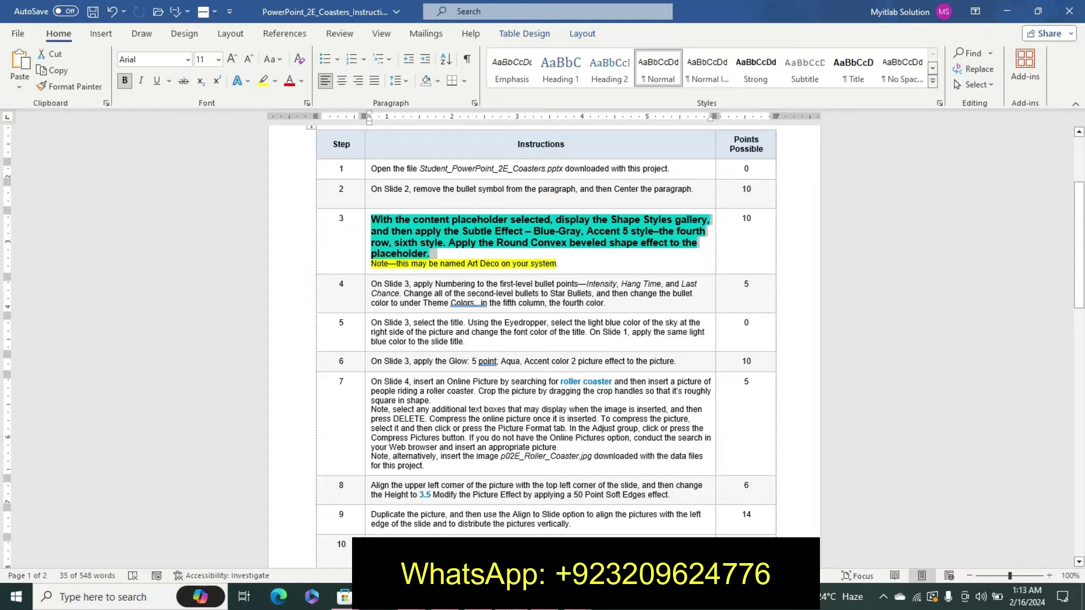
- Open the Shape Format tab's Shape Effects list for slide 2's text box
{"action": "left_click", "coordinate": [546, 512]}
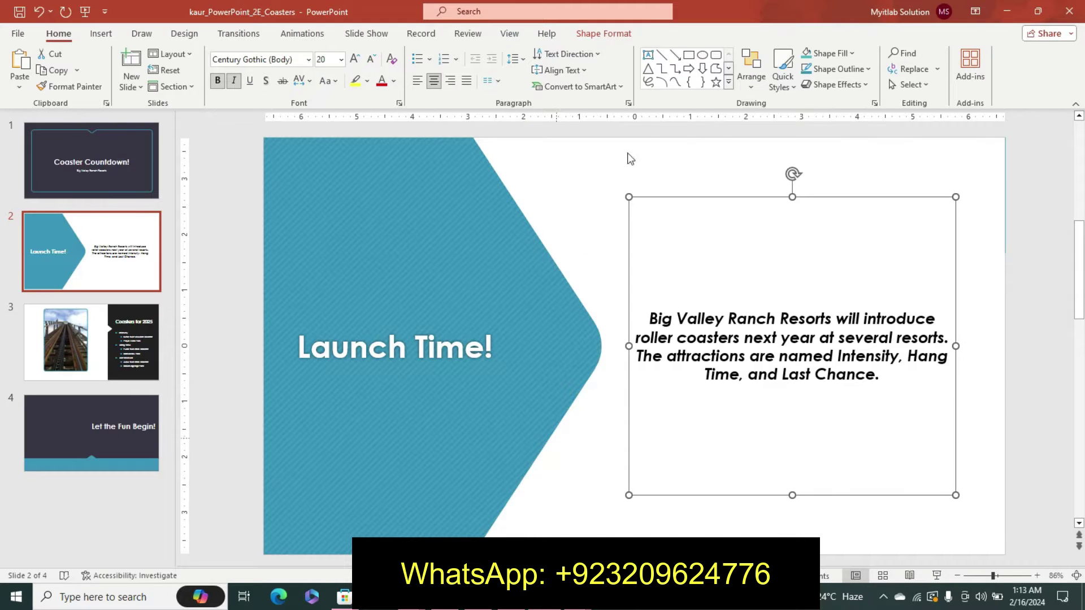
{"action": "left_click", "coordinate": [613, 35]}
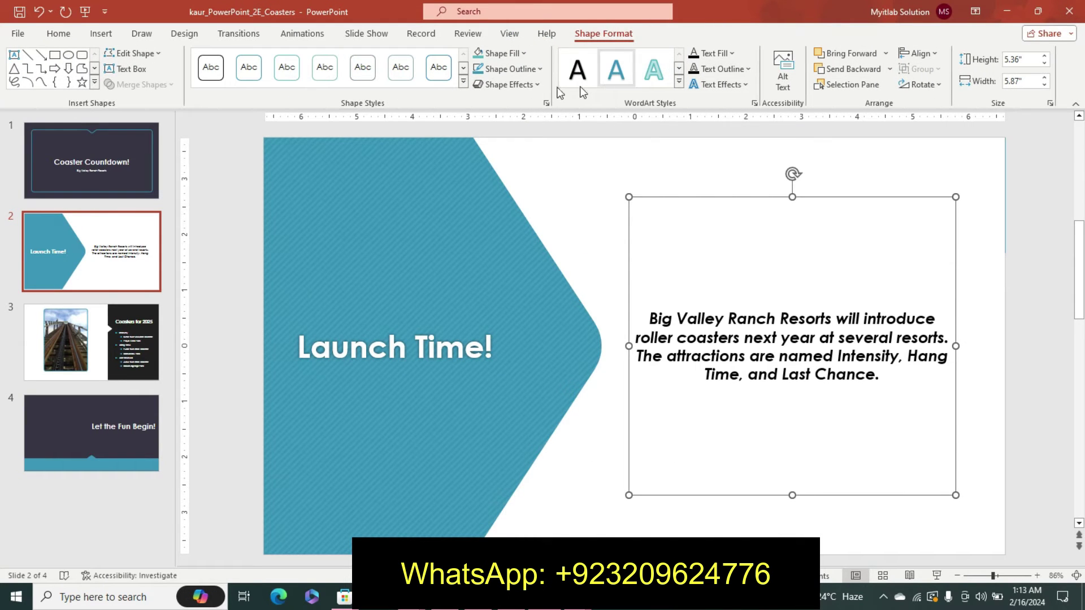
{"action": "left_click", "coordinate": [536, 85]}
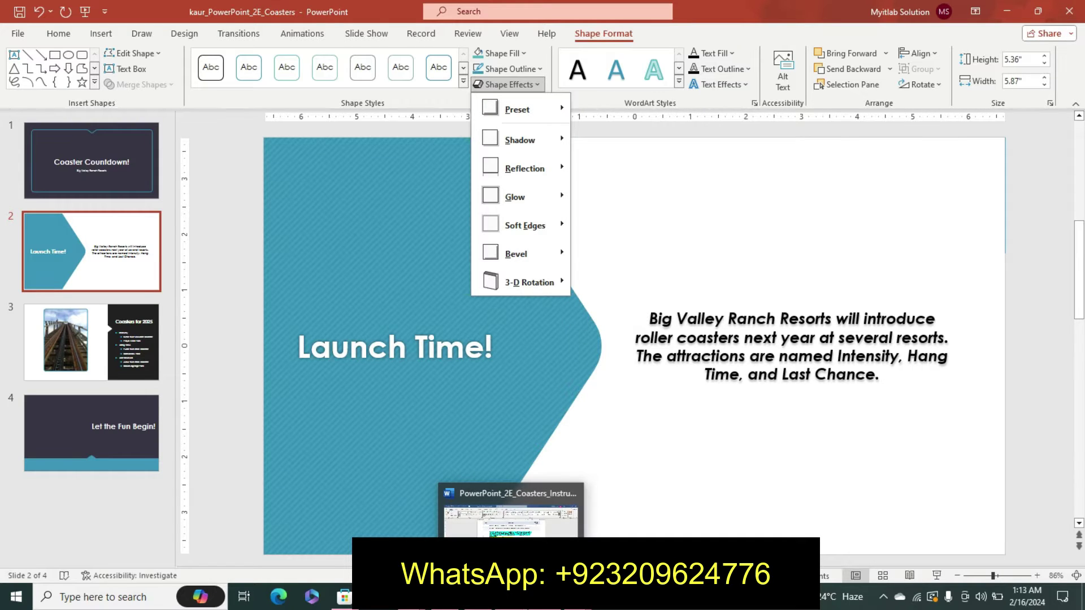
{"action": "left_click", "coordinate": [511, 551]}
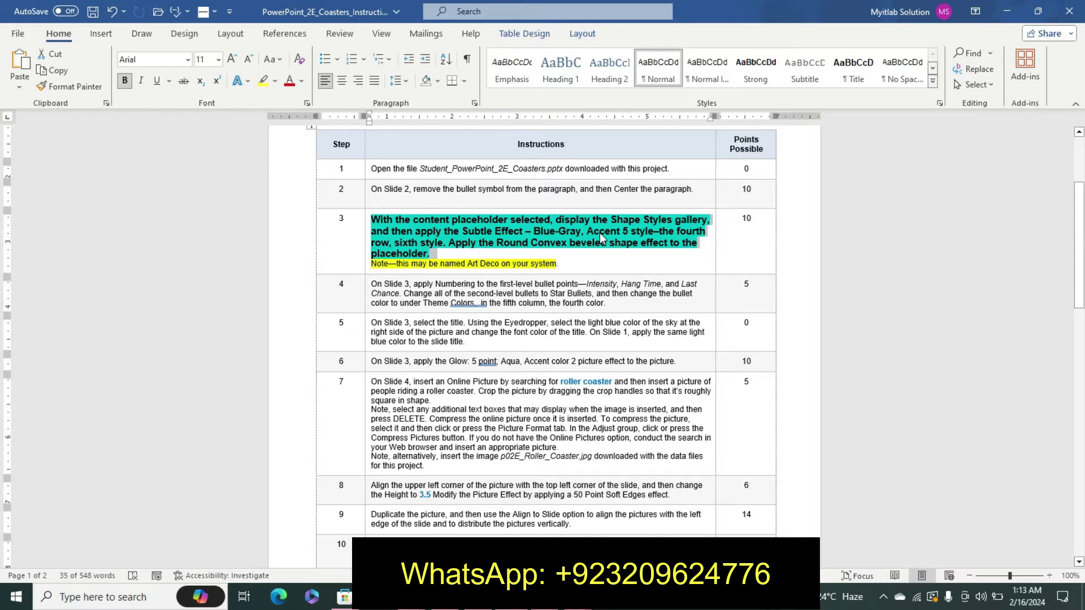
{"action": "key", "text": "alt+Tab"}
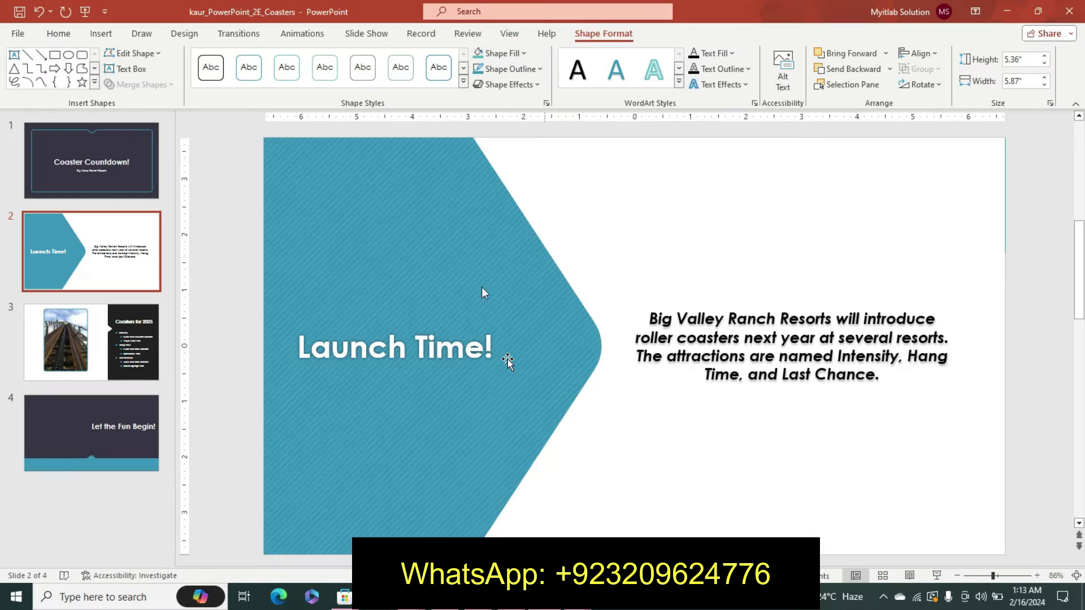
{"action": "left_click", "coordinate": [537, 86]}
{"action": "mouse_move", "coordinate": [520, 140]}
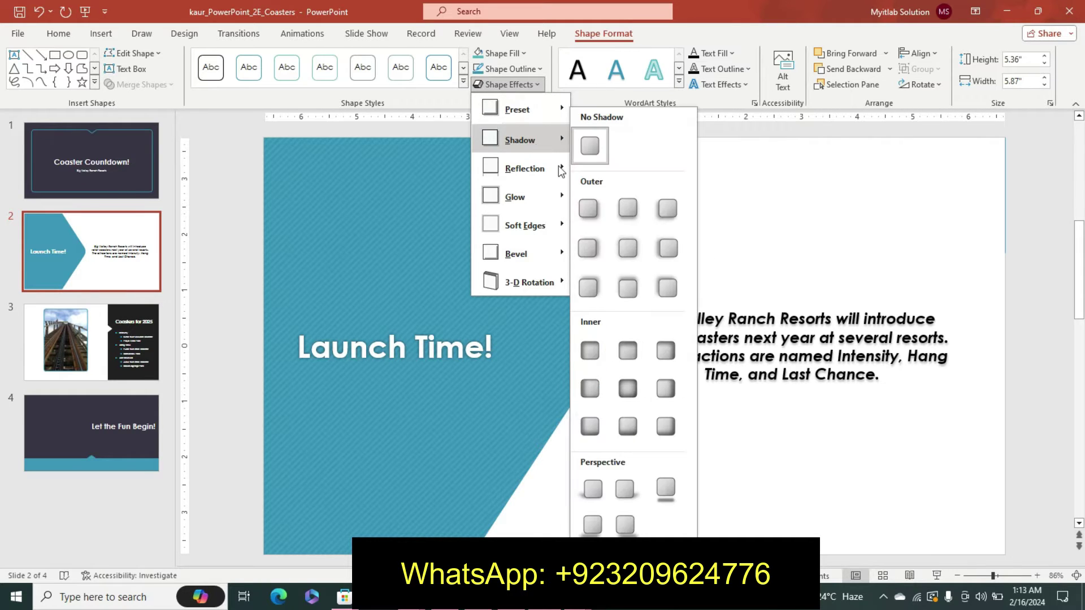
- Apply Subtle Effect – Blue-Gray, Accent 5 (fourth row, sixth) from the Shape Styles gallery
{"action": "left_click", "coordinate": [464, 83]}
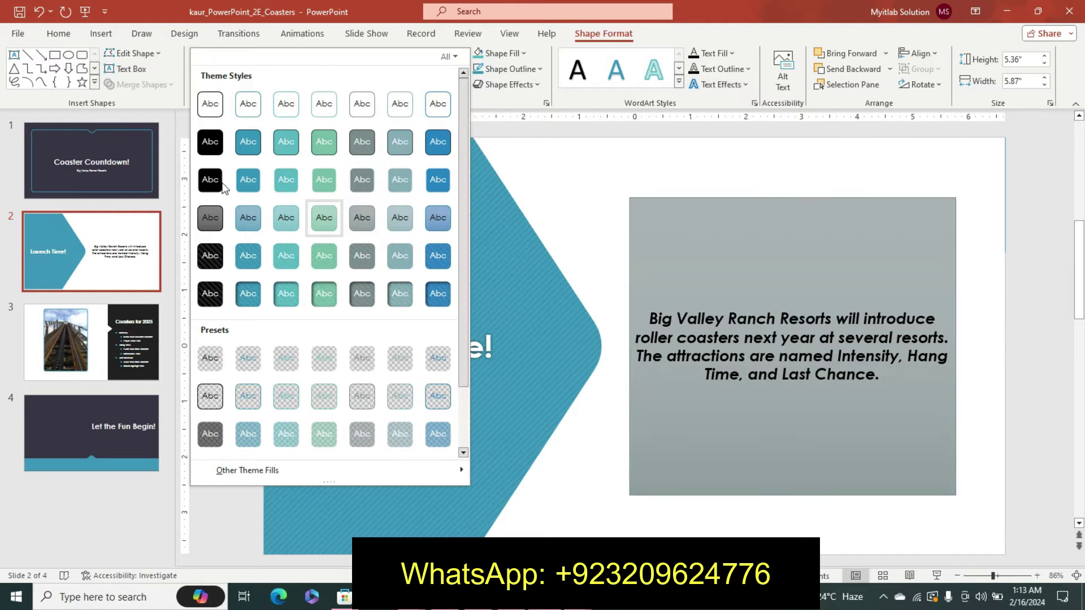
{"action": "left_click_drag", "start_coordinate": [461, 207], "coordinate": [463, 277]}
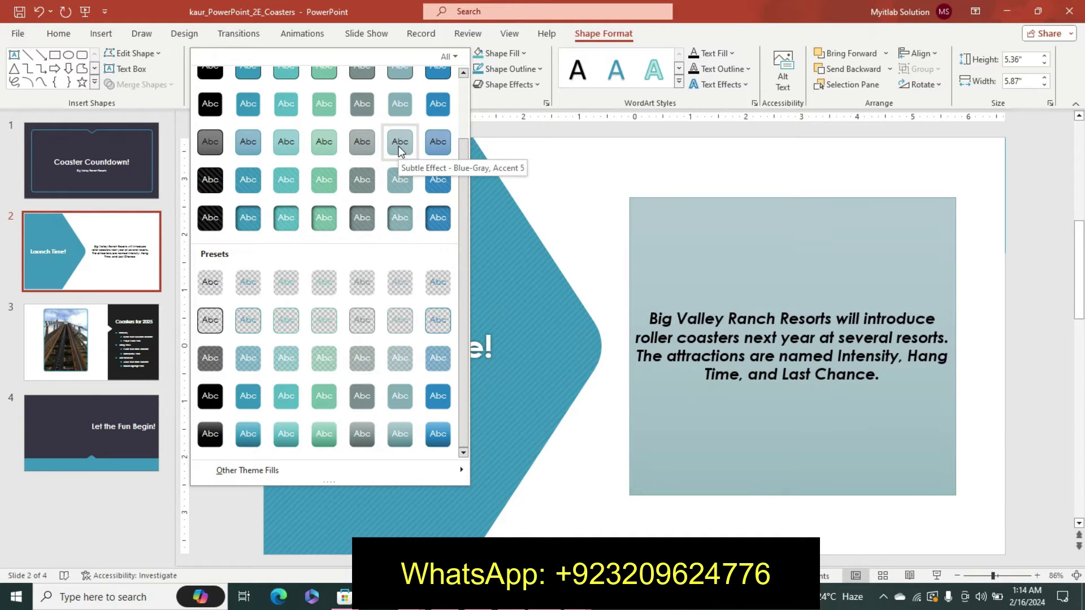
{"action": "left_click", "coordinate": [399, 146]}
{"action": "key", "text": "alt+Tab"}
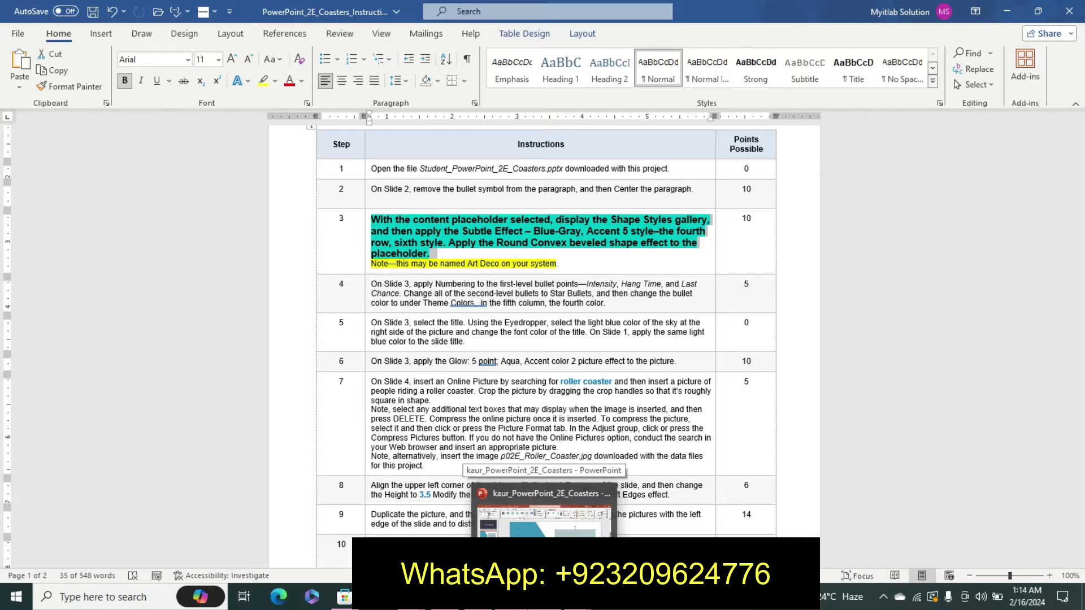
{"action": "left_click", "coordinate": [544, 520]}
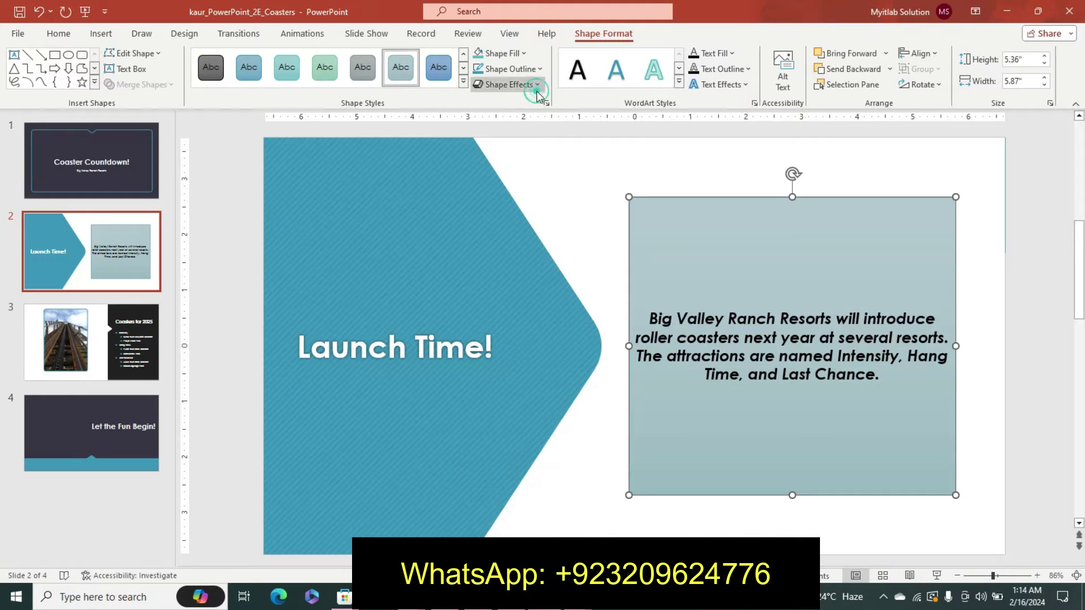
- Apply a Convex bevel to slide 2's text box and open the Format Shape pane
{"action": "left_click", "coordinate": [507, 84]}
{"action": "mouse_move", "coordinate": [517, 254]}
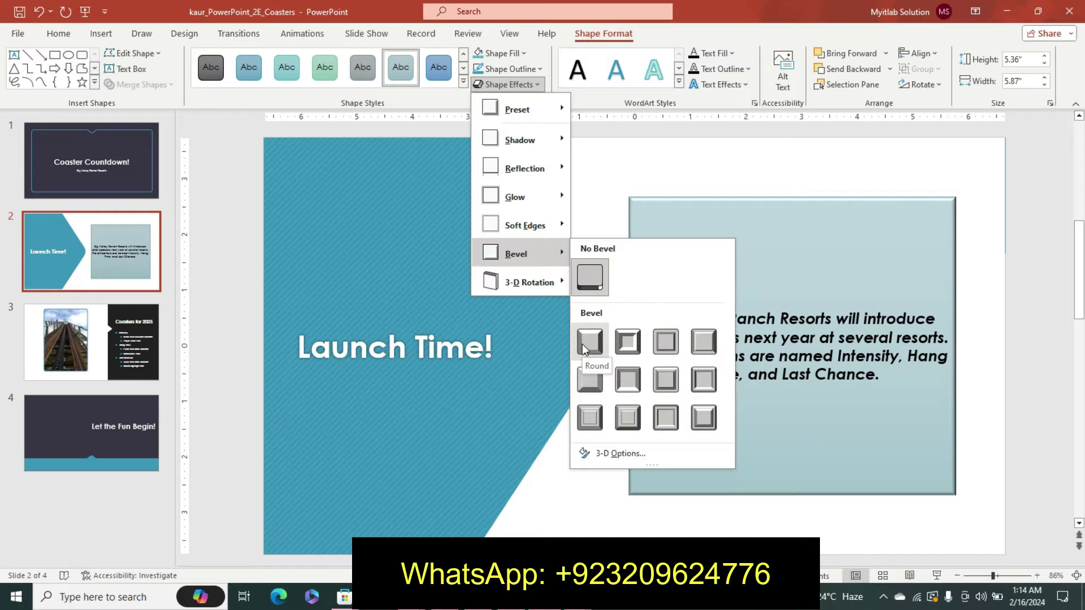
{"action": "left_click", "coordinate": [584, 345]}
{"action": "key", "text": "alt+Tab"}
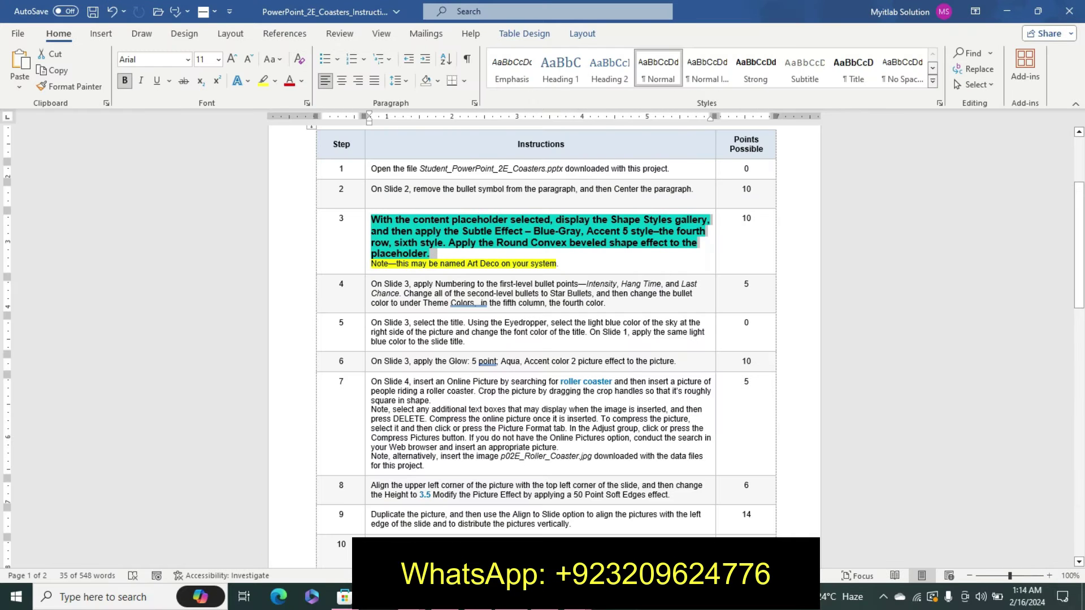
{"action": "key", "text": "alt+Tab"}
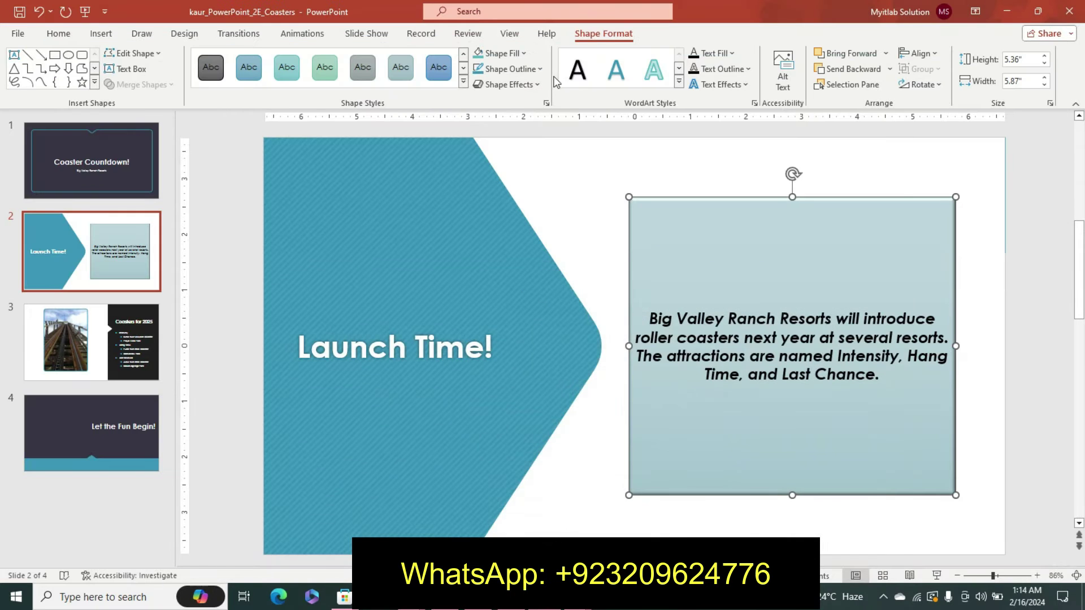
{"action": "left_click", "coordinate": [534, 84]}
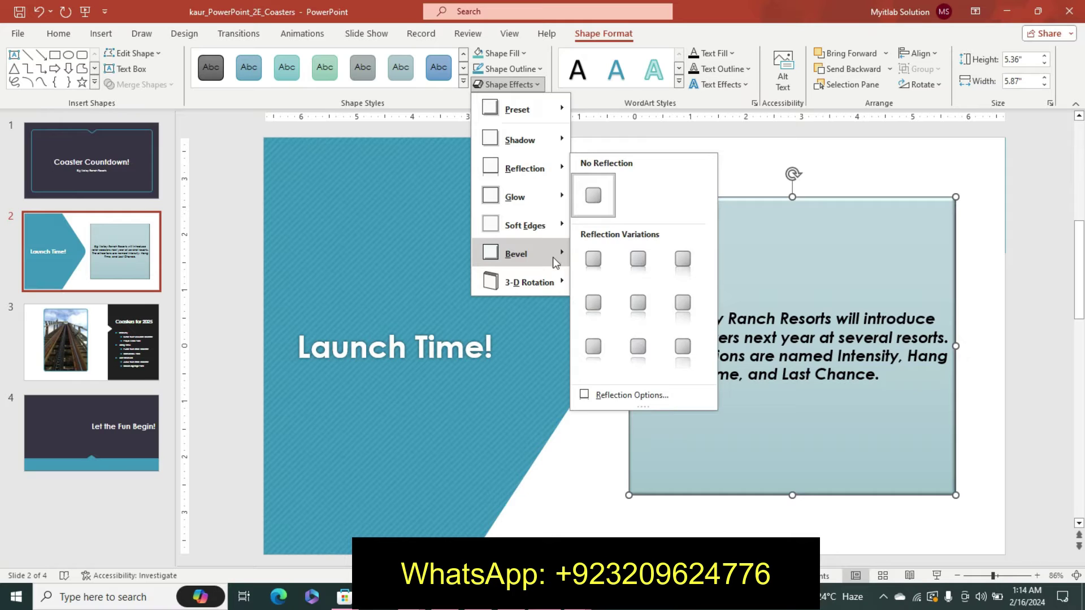
{"action": "mouse_move", "coordinate": [516, 253]}
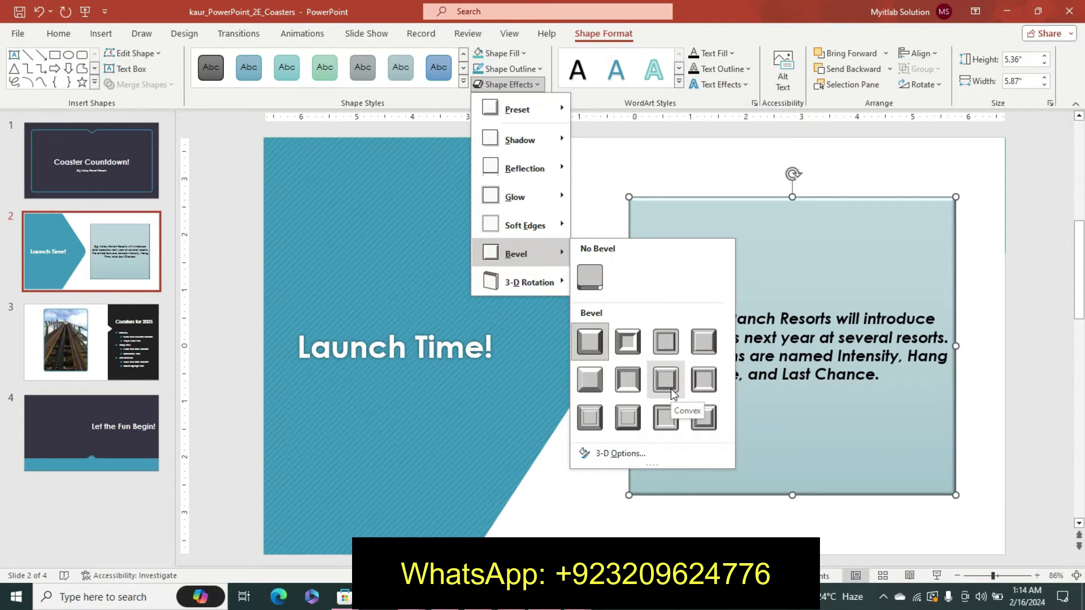
{"action": "left_click", "coordinate": [670, 389]}
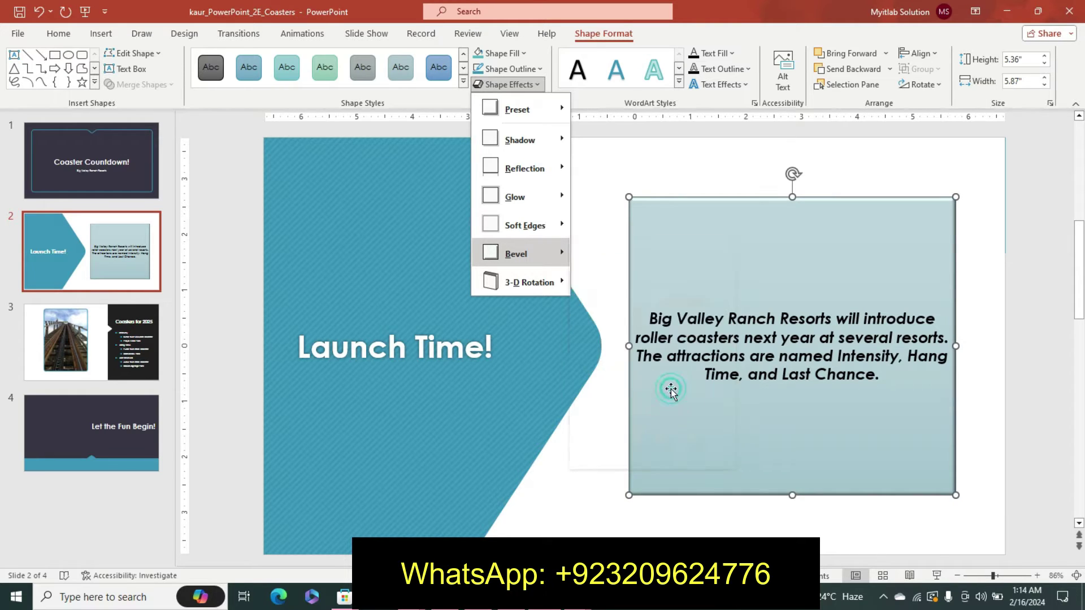
{"action": "left_click", "coordinate": [546, 102]}
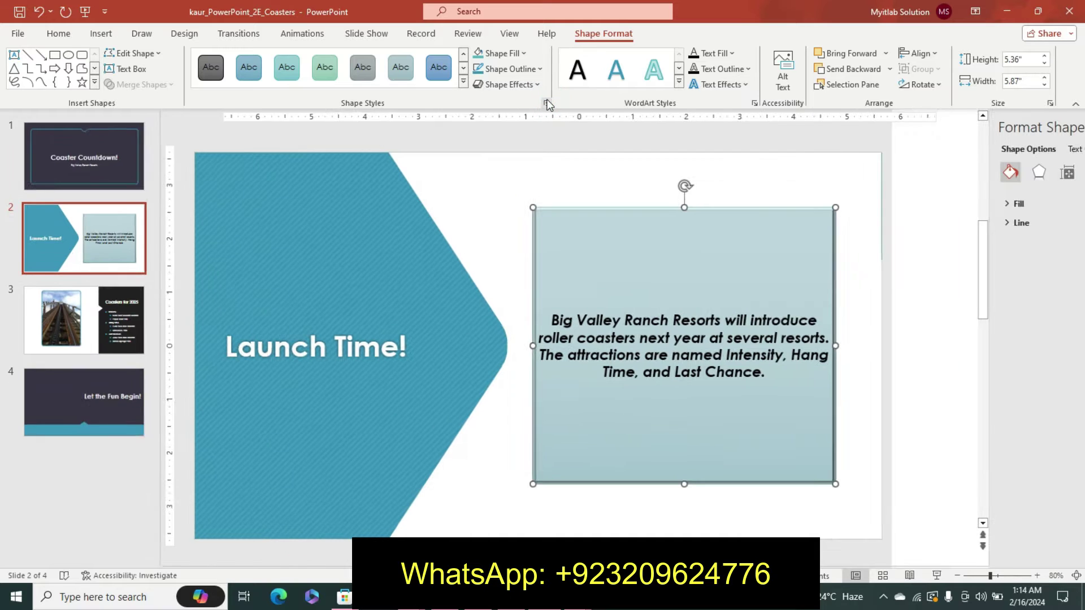
- Under Effects > 3-D Format, set the top bevel to the rounded Circle preset
{"action": "left_click", "coordinate": [943, 174]}
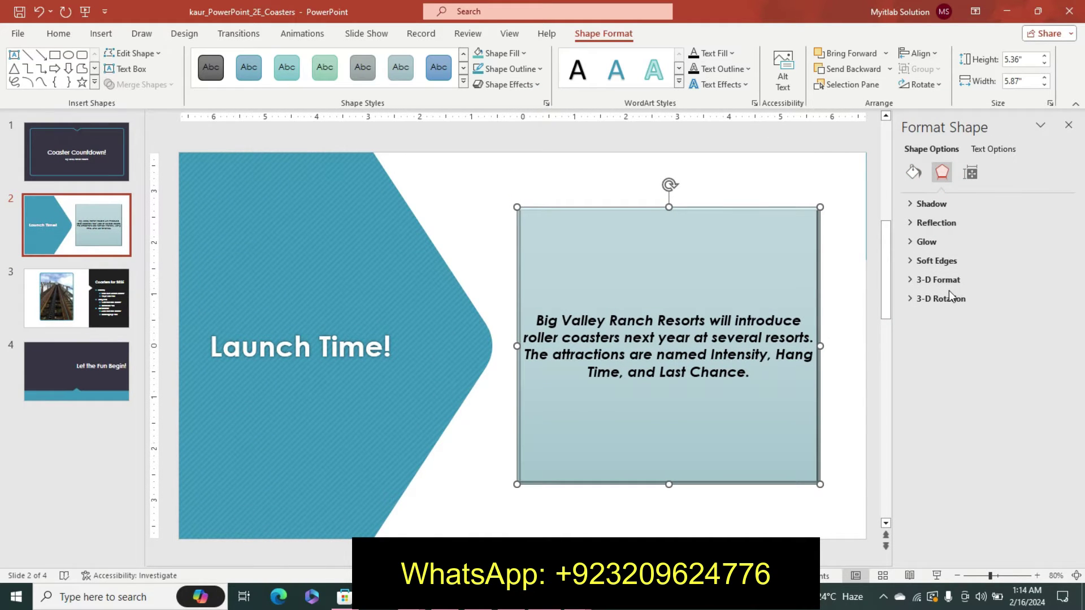
{"action": "left_click", "coordinate": [943, 299]}
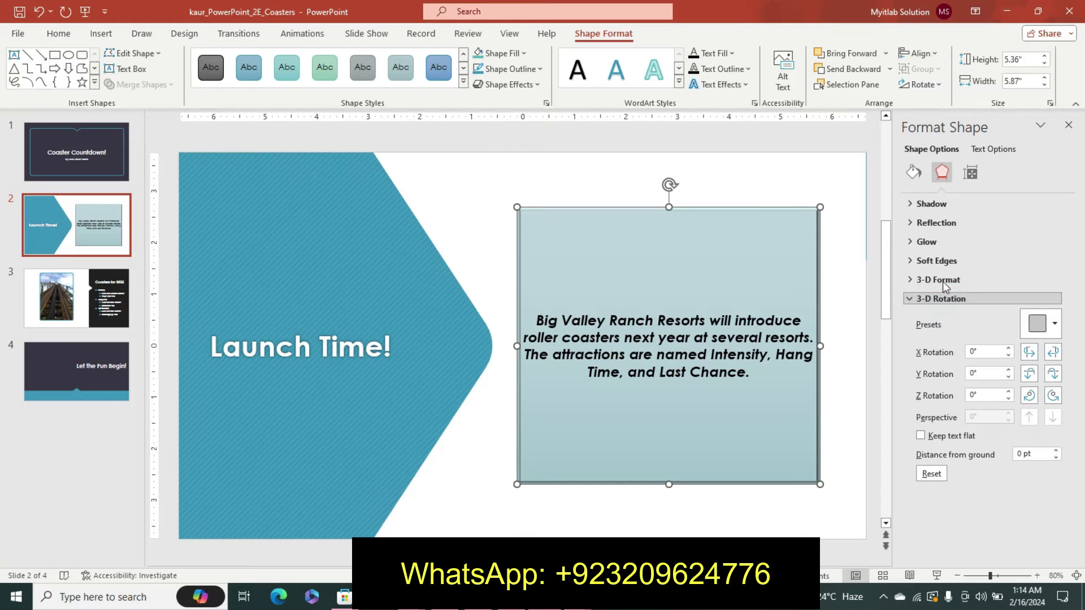
{"action": "left_click", "coordinate": [943, 282]}
{"action": "left_click", "coordinate": [942, 320]}
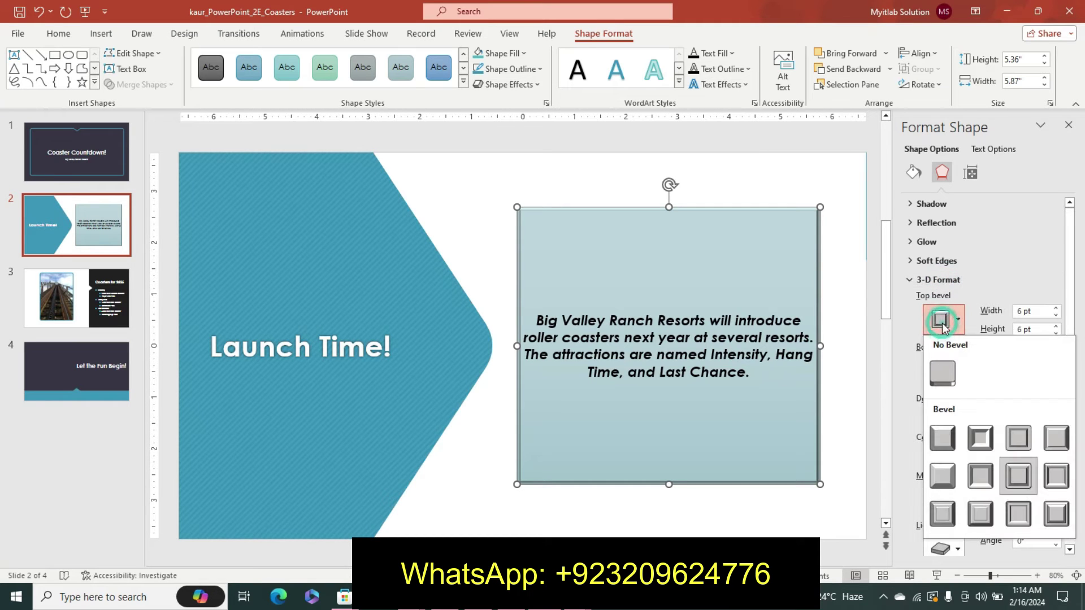
{"action": "left_click", "coordinate": [943, 445]}
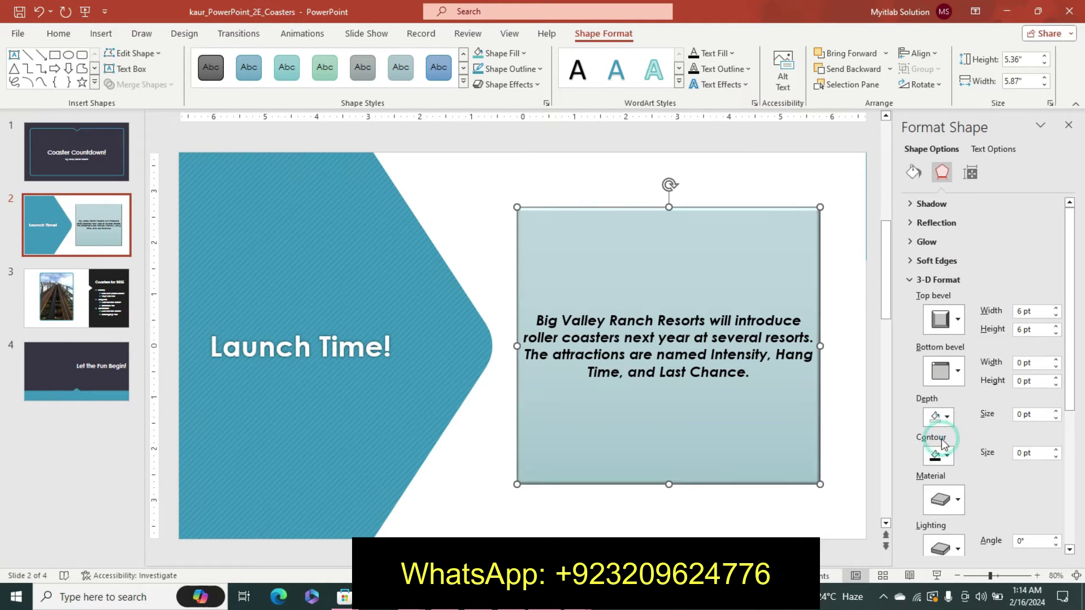
{"action": "left_click", "coordinate": [942, 320]}
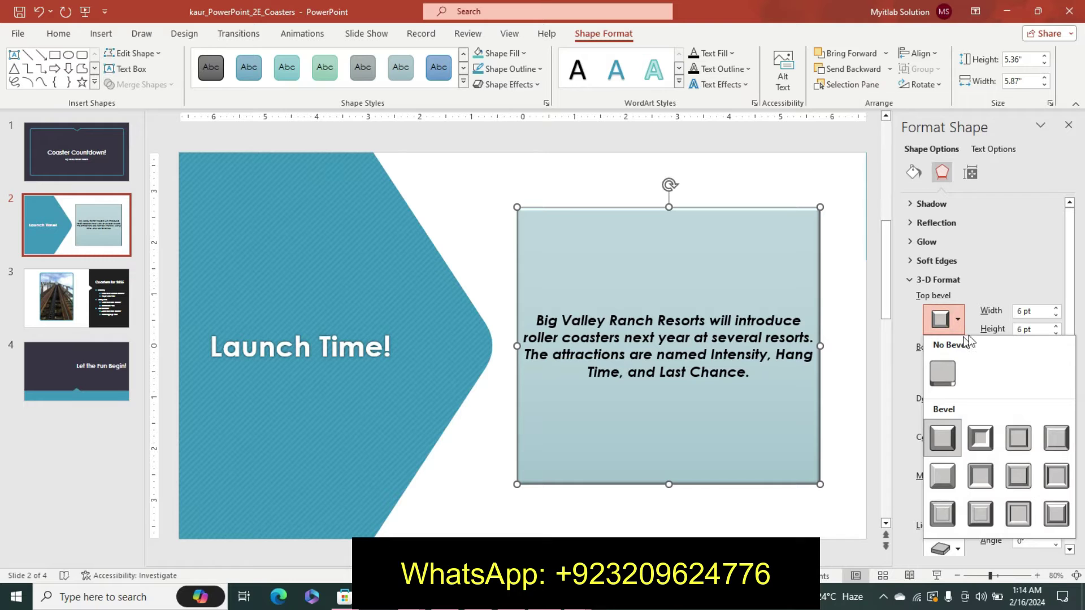
{"action": "left_click", "coordinate": [1008, 283]}
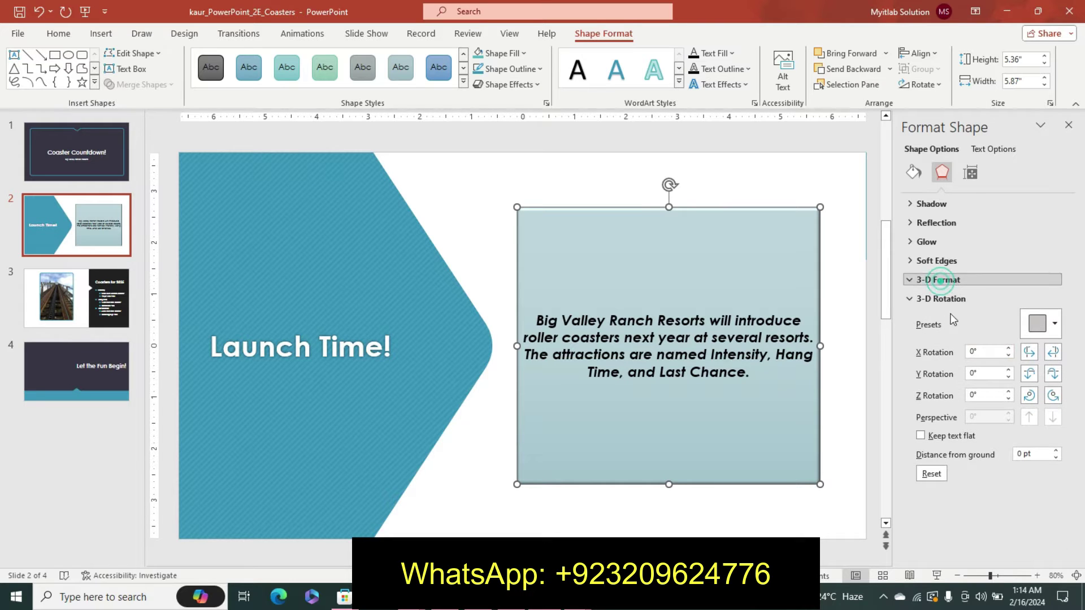
{"action": "left_click", "coordinate": [949, 280]}
- Set the bottom bevel to Circle too, then recheck both bevel choices
{"action": "left_click", "coordinate": [942, 371]}
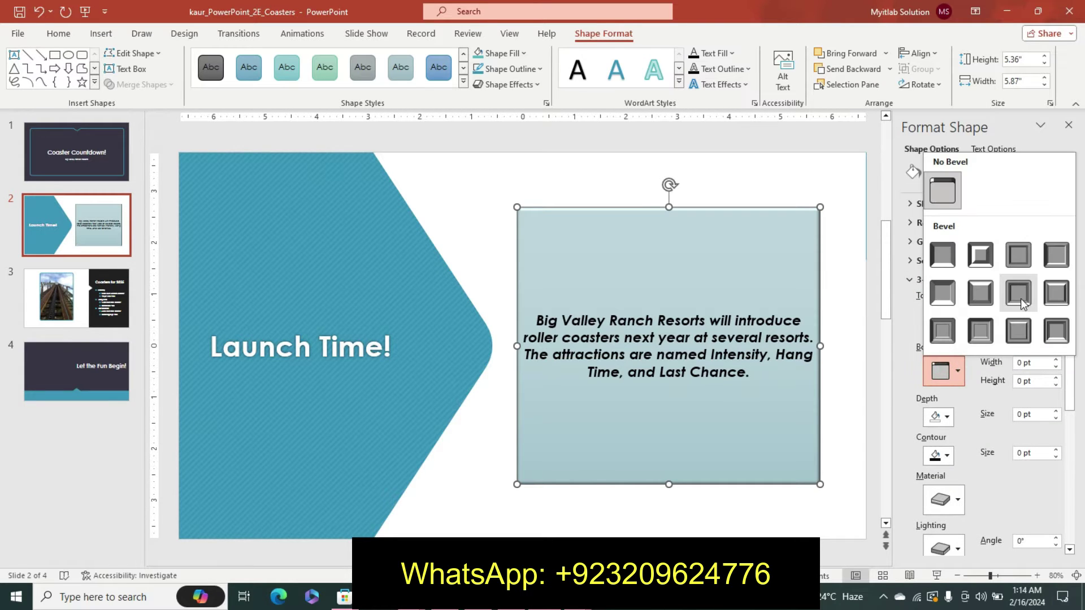
{"action": "left_click", "coordinate": [1018, 293]}
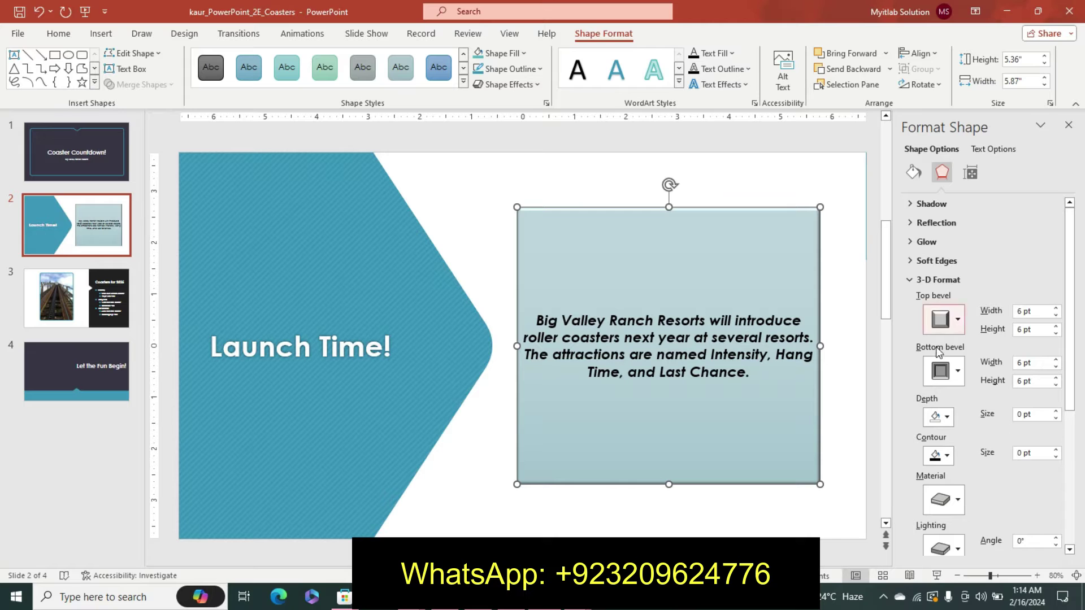
{"action": "left_click", "coordinate": [943, 320]}
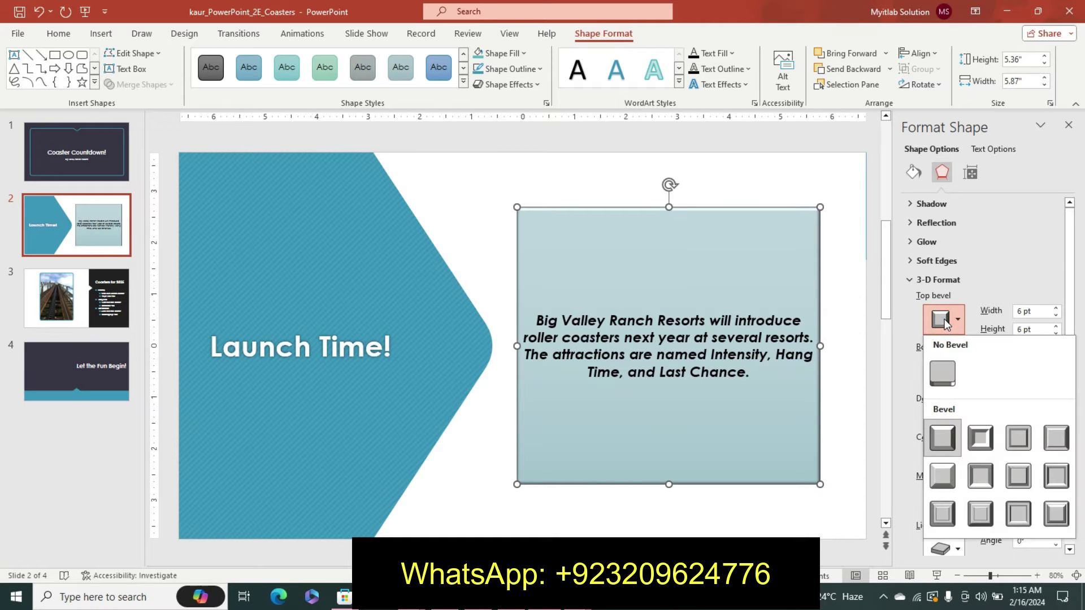
{"action": "left_click", "coordinate": [982, 269]}
{"action": "left_click", "coordinate": [958, 371]}
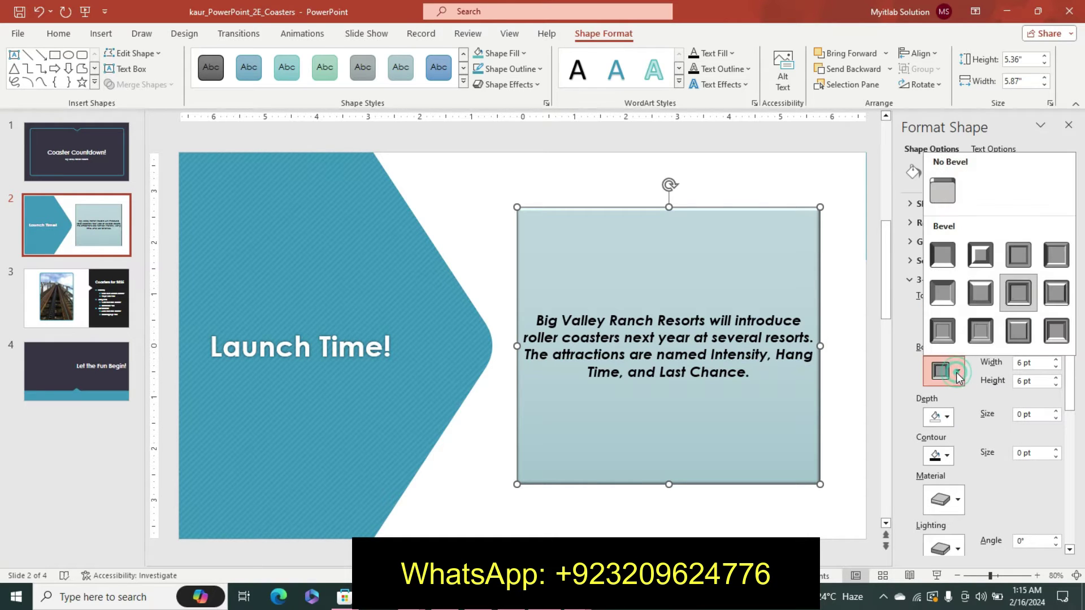
{"action": "left_click", "coordinate": [1011, 148]}
{"action": "left_click", "coordinate": [995, 149]}
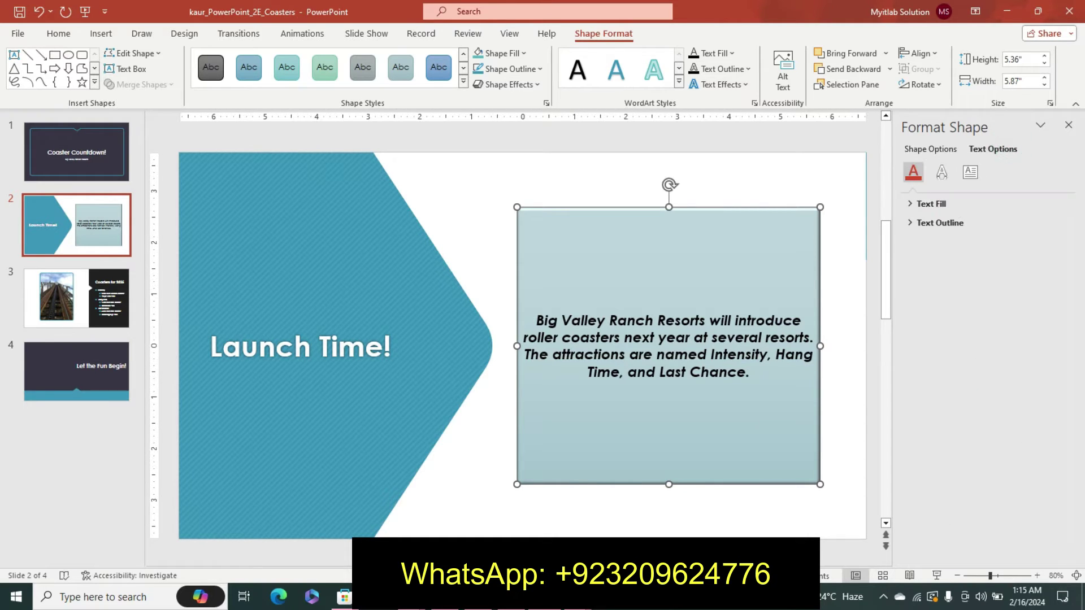
- Close the Format Shape pane and undo step 3's emphasis in the Word instructions
{"action": "key", "text": "alt+Tab"}
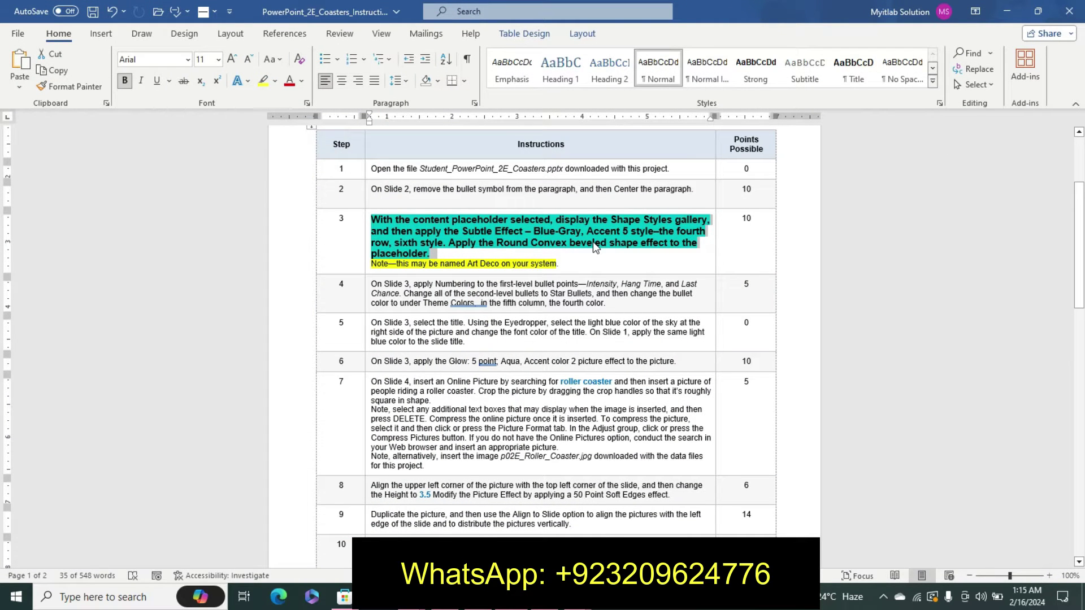
{"action": "key", "text": "alt+Tab"}
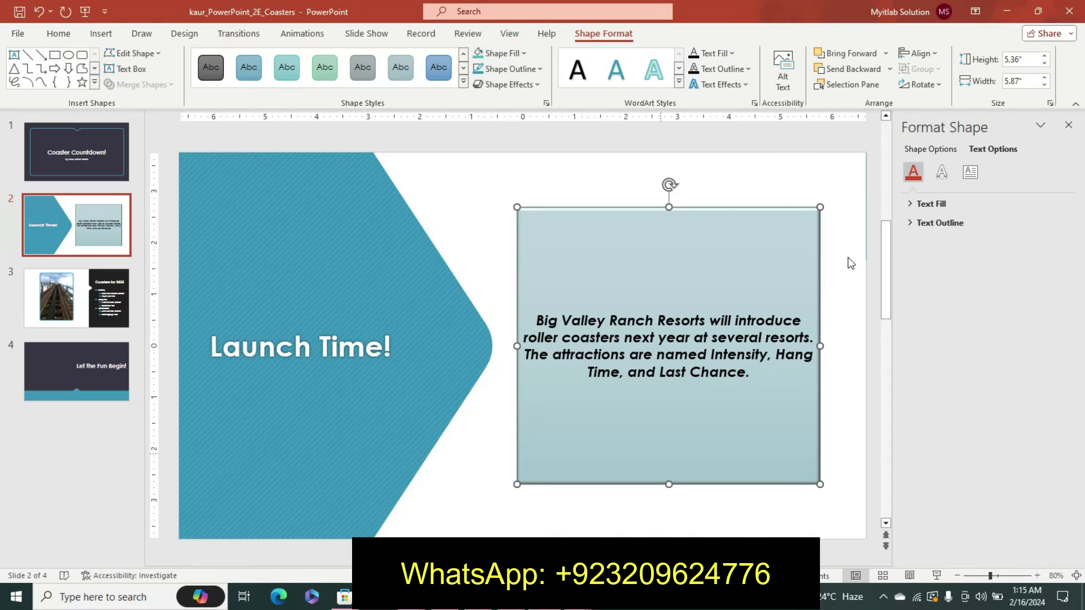
{"action": "left_click", "coordinate": [1075, 129]}
{"action": "key", "text": "alt+Tab"}
{"action": "key", "text": "ctrl+z"}
- Clear step 3's emphasis and make step 4's text 12 pt, bold and turquoise-highlighted
{"action": "key", "text": "ctrl+z"}
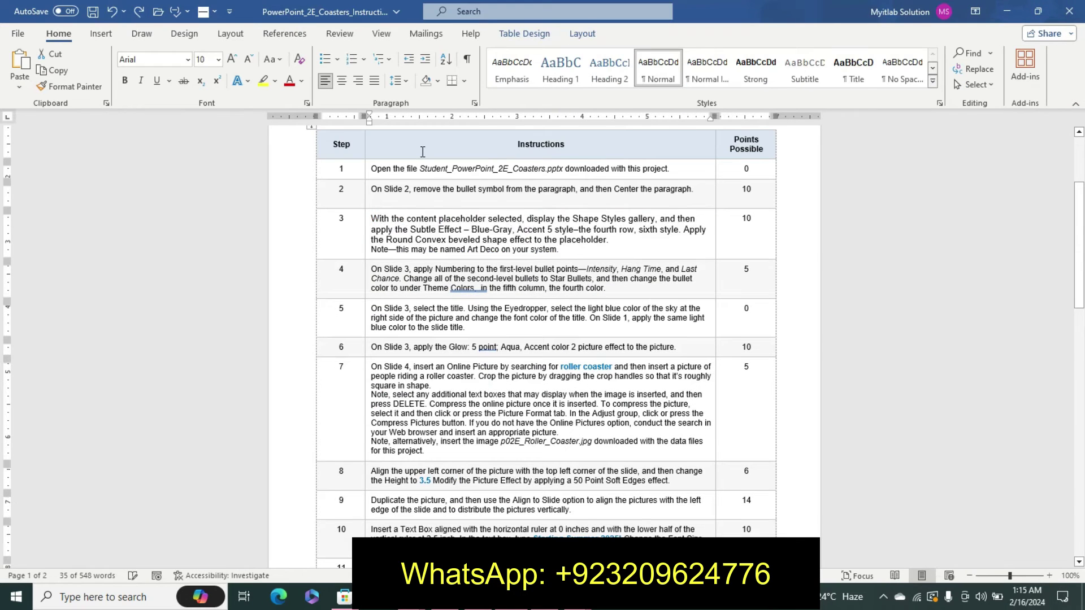
{"action": "key", "text": "ctrl+z"}
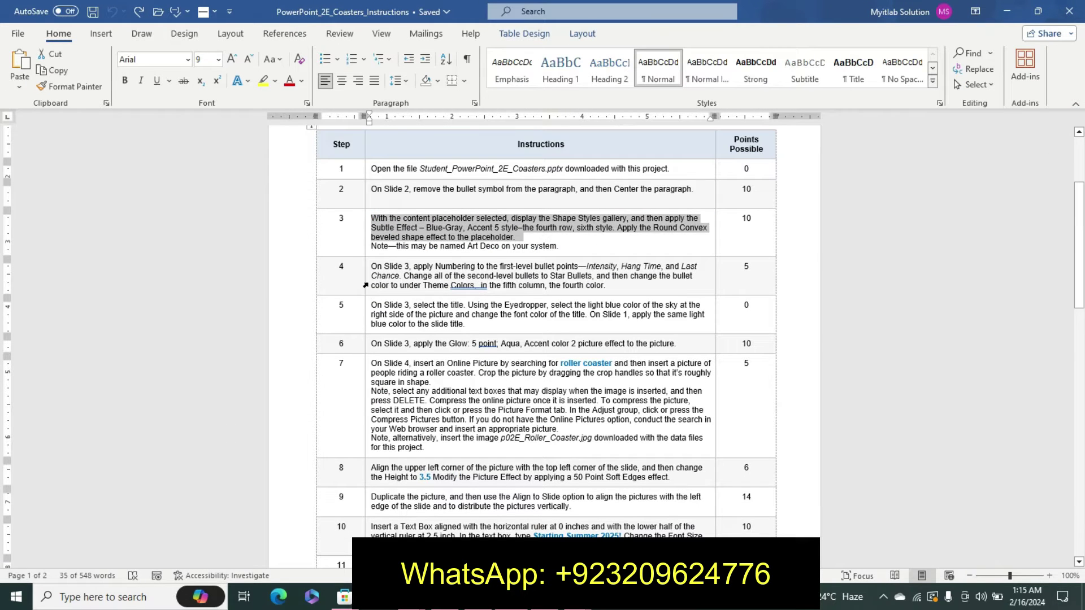
{"action": "left_click", "coordinate": [365, 286]}
{"action": "left_click", "coordinate": [458, 240]}
{"action": "left_click", "coordinate": [458, 240]}
{"action": "left_click", "coordinate": [458, 241]}
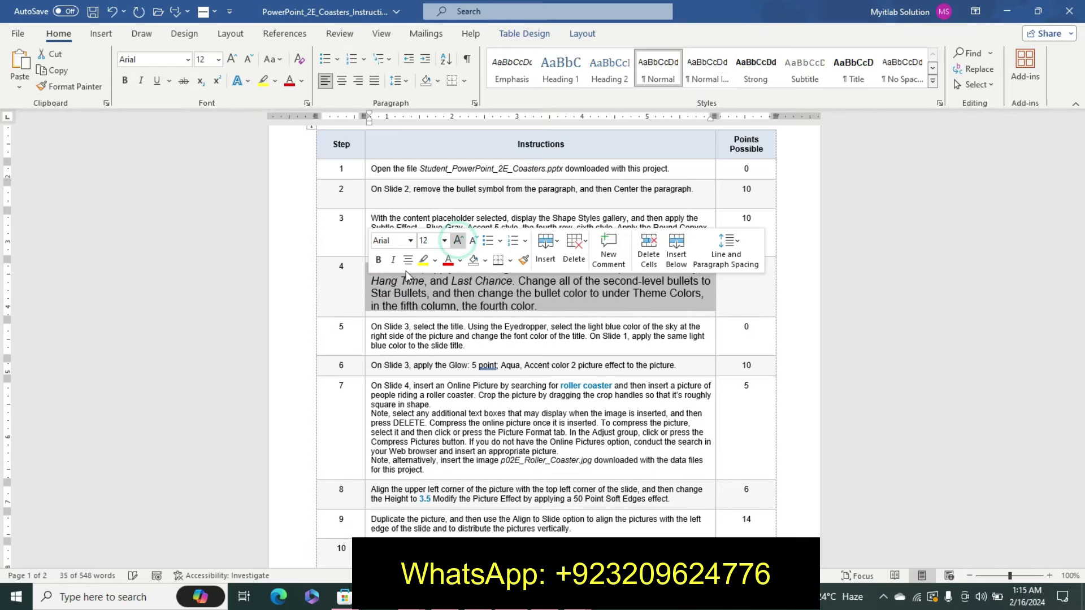
{"action": "left_click", "coordinate": [378, 260]}
{"action": "left_click", "coordinate": [434, 260]}
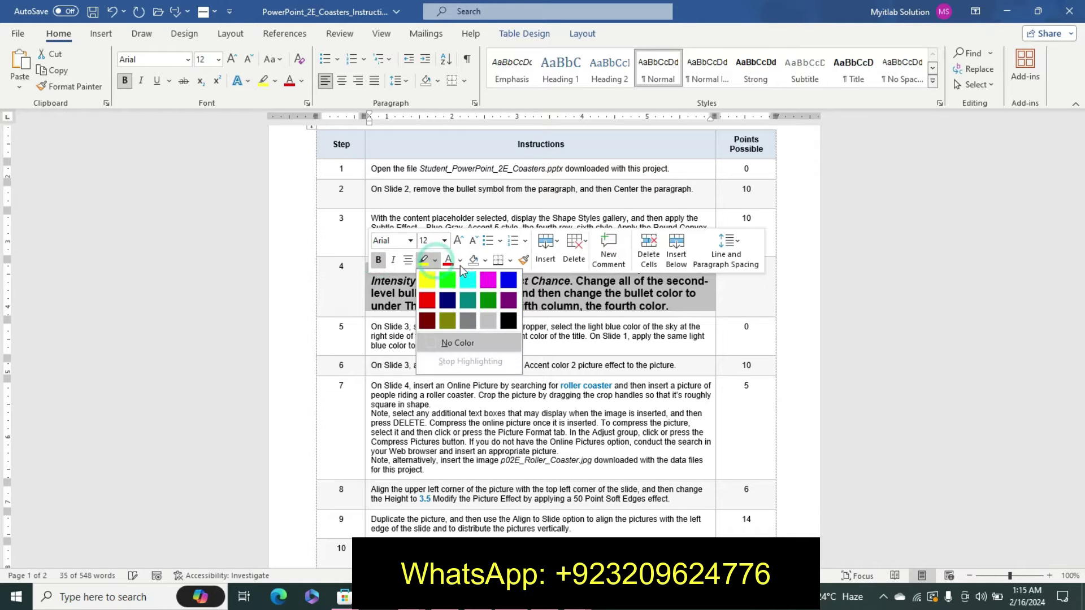
{"action": "left_click", "coordinate": [468, 280]}
- Reselect step 4's full text, then bring up slide 3 of the presentation
{"action": "left_click", "coordinate": [361, 265]}
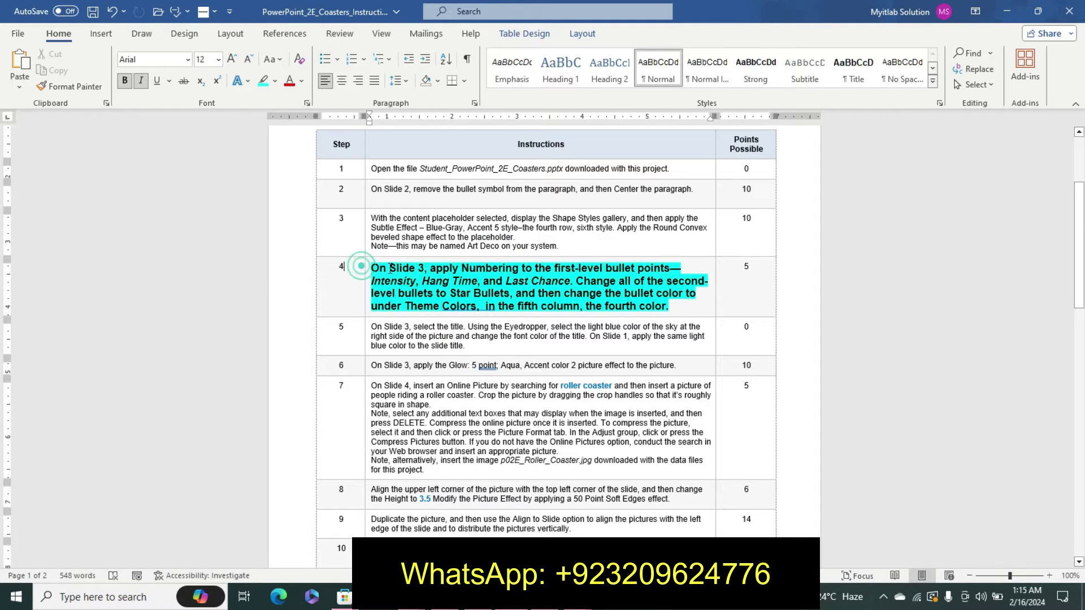
{"action": "left_click_drag", "start_coordinate": [390, 268], "coordinate": [380, 273]}
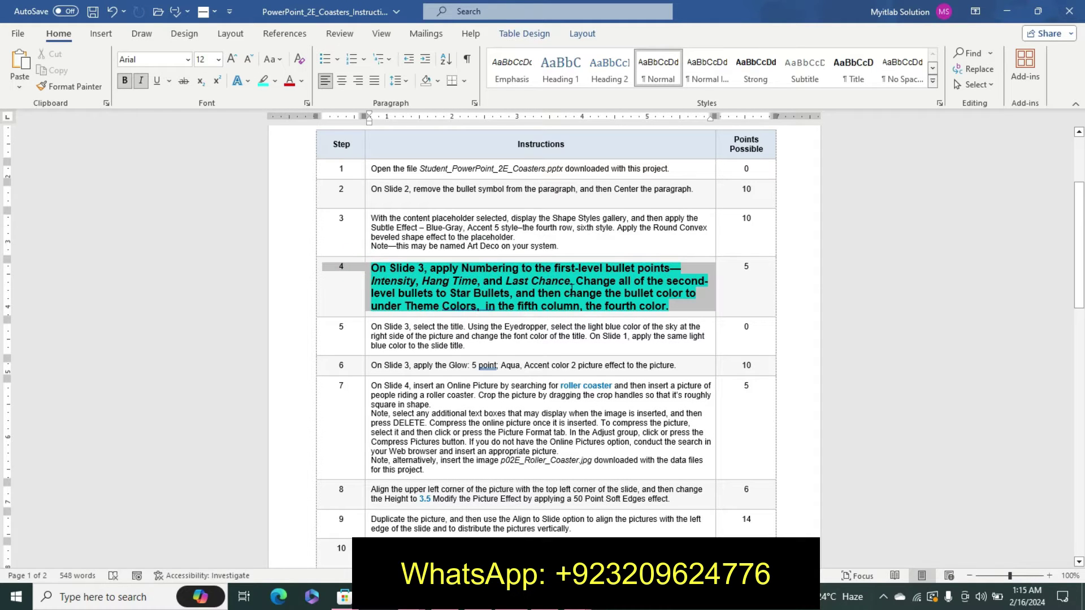
{"action": "left_click", "coordinate": [380, 274]}
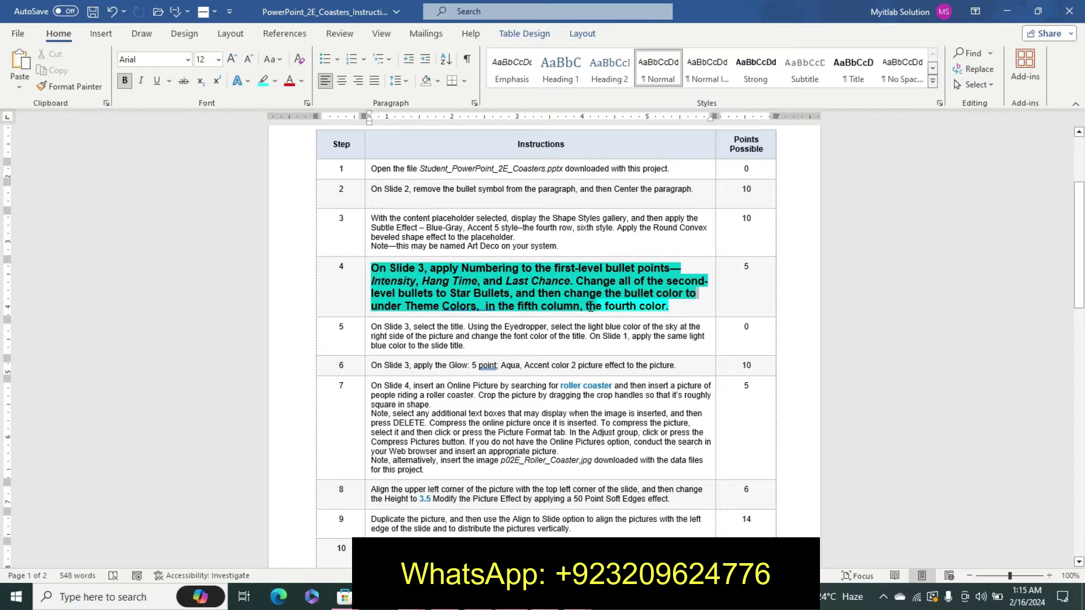
{"action": "left_click_drag", "start_coordinate": [590, 307], "coordinate": [371, 306]}
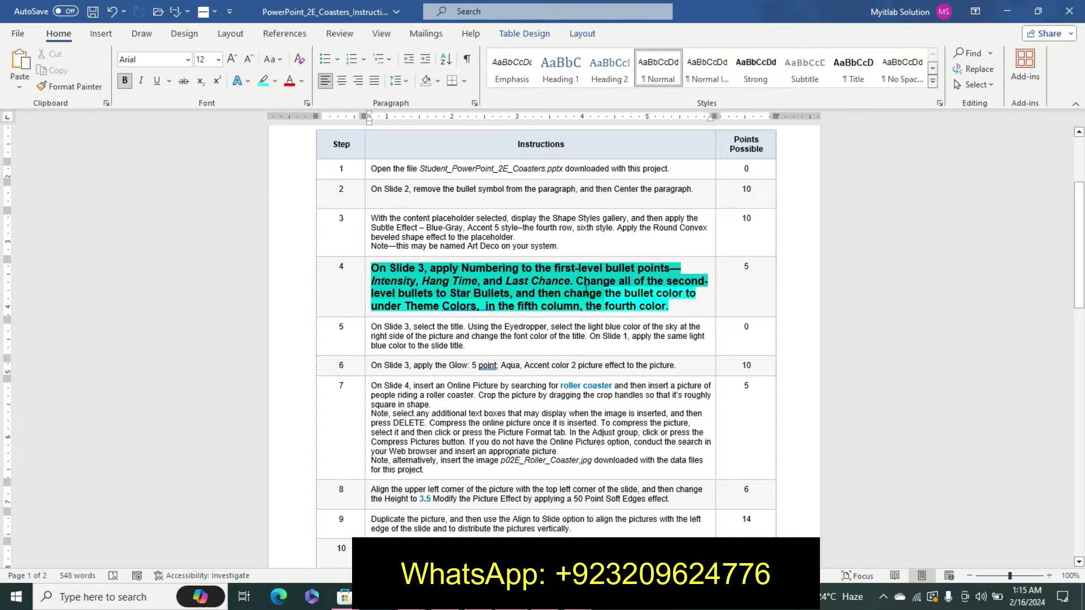
{"action": "left_click", "coordinate": [690, 302]}
{"action": "triple_click", "coordinate": [710, 302]}
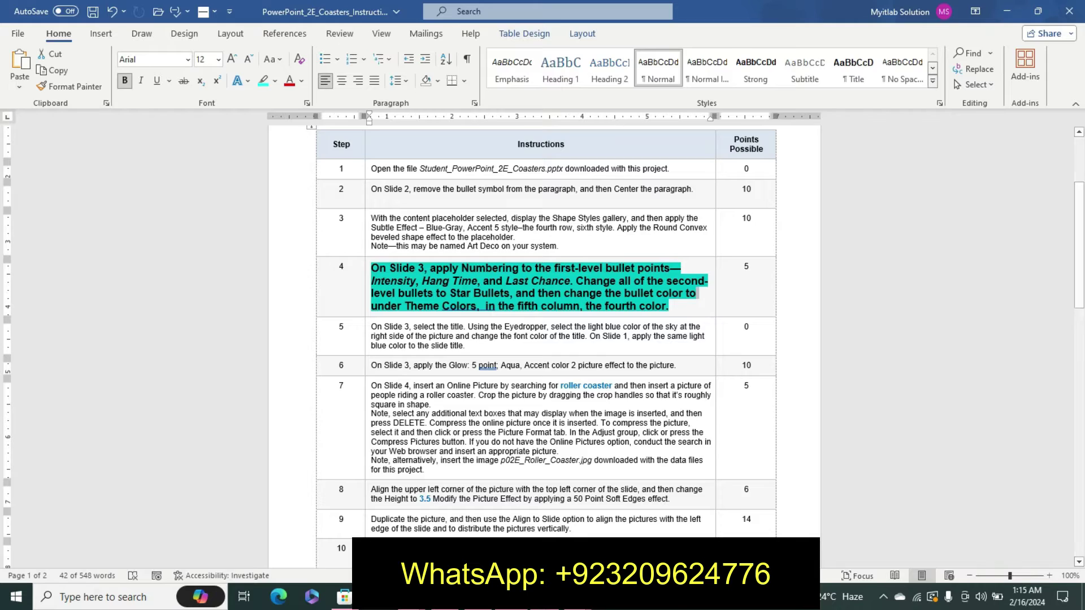
{"action": "key", "text": "alt+Tab"}
{"action": "left_click", "coordinate": [102, 353]}
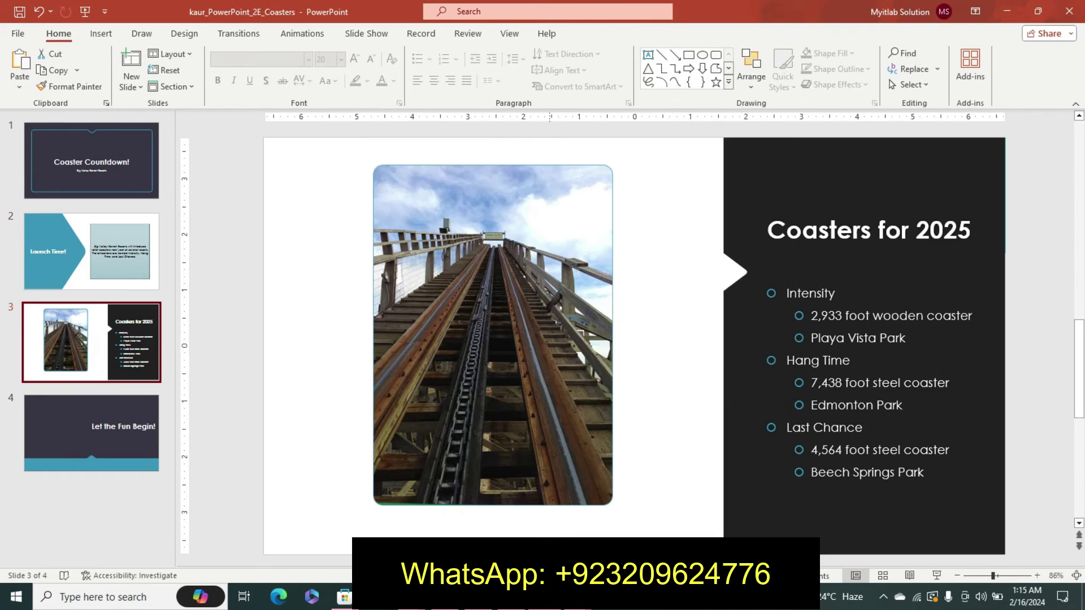
- Apply Numbering to slide 3's Intensity, Hang Time and Last Chance bullets as 1, 2, 3
{"action": "key", "text": "alt+Tab"}
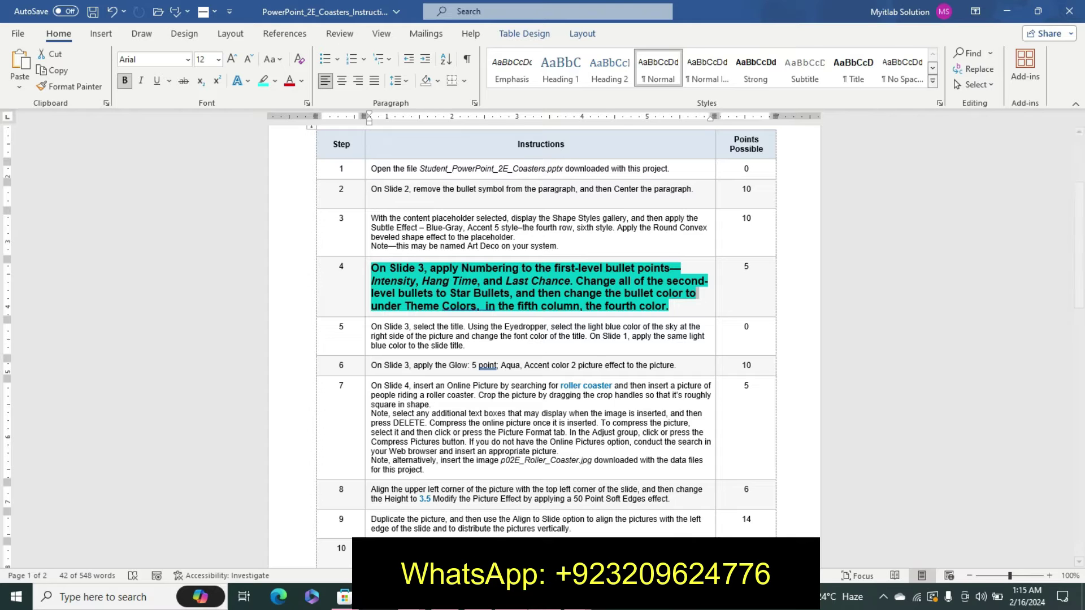
{"action": "key", "text": "alt+Tab"}
{"action": "double_click", "coordinate": [787, 295]}
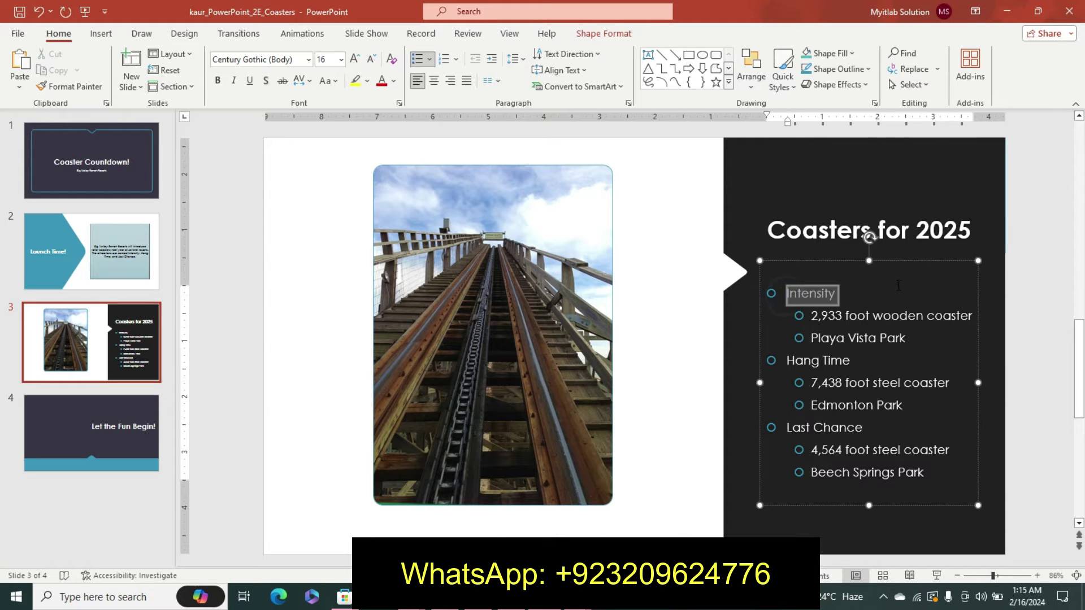
{"action": "left_click", "coordinate": [444, 61]}
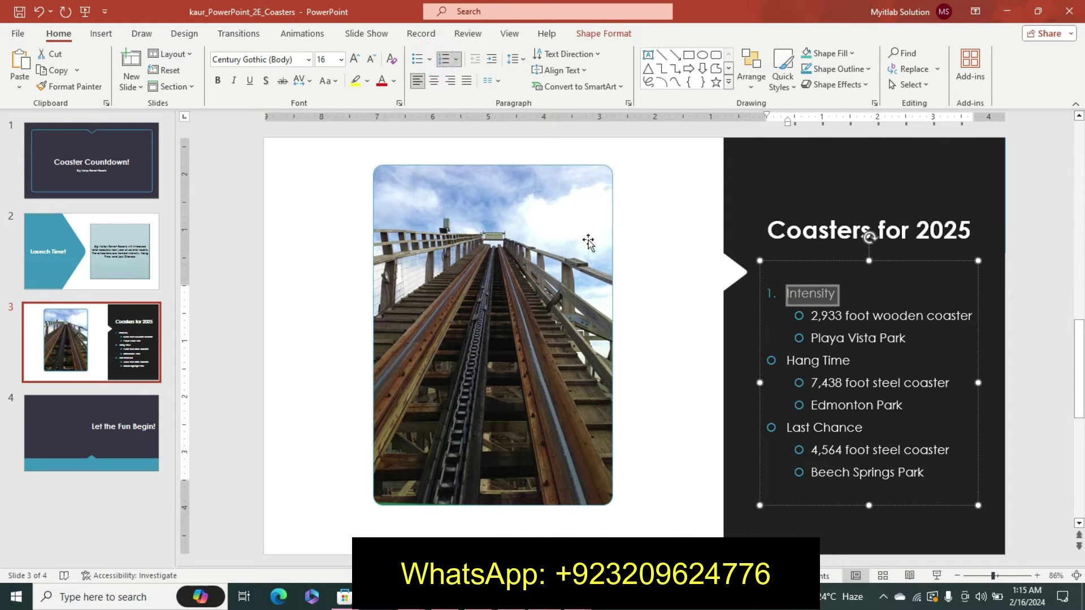
{"action": "left_click_drag", "start_coordinate": [786, 362], "coordinate": [851, 362]}
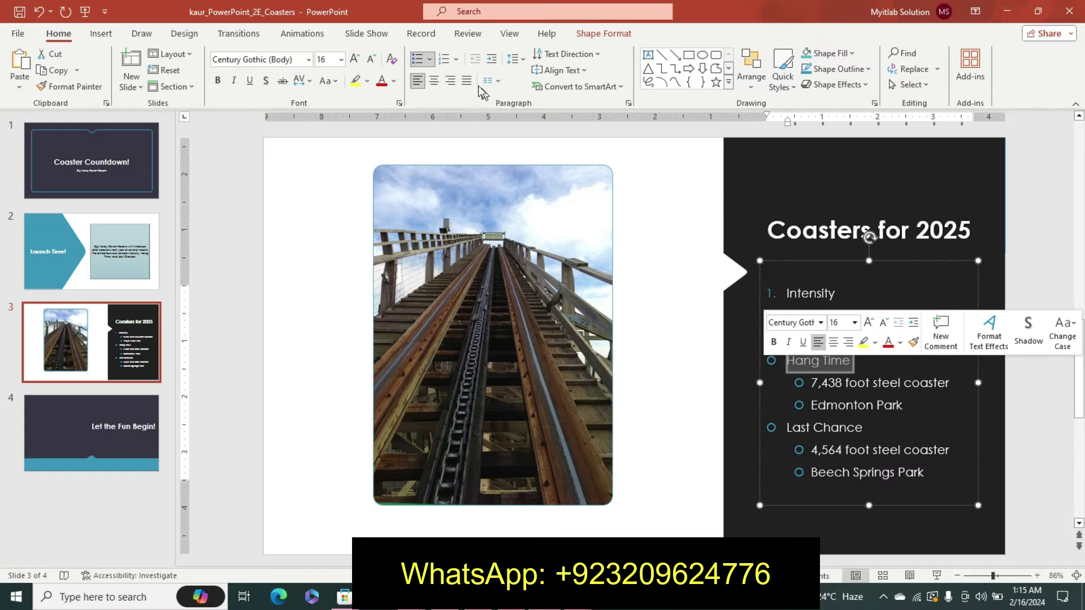
{"action": "left_click", "coordinate": [444, 60]}
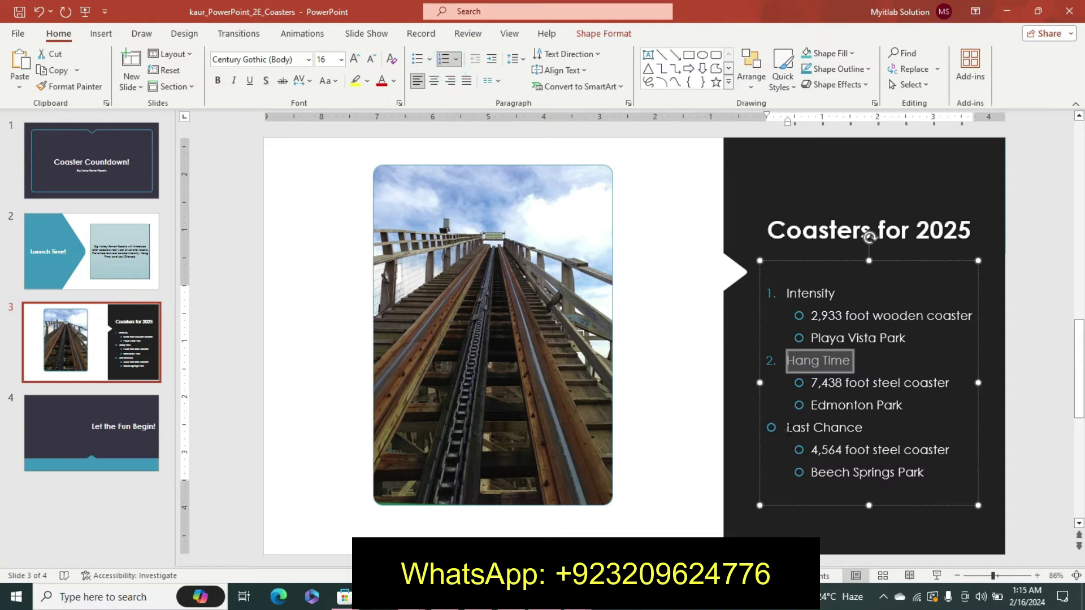
{"action": "left_click_drag", "start_coordinate": [788, 428], "coordinate": [863, 428]}
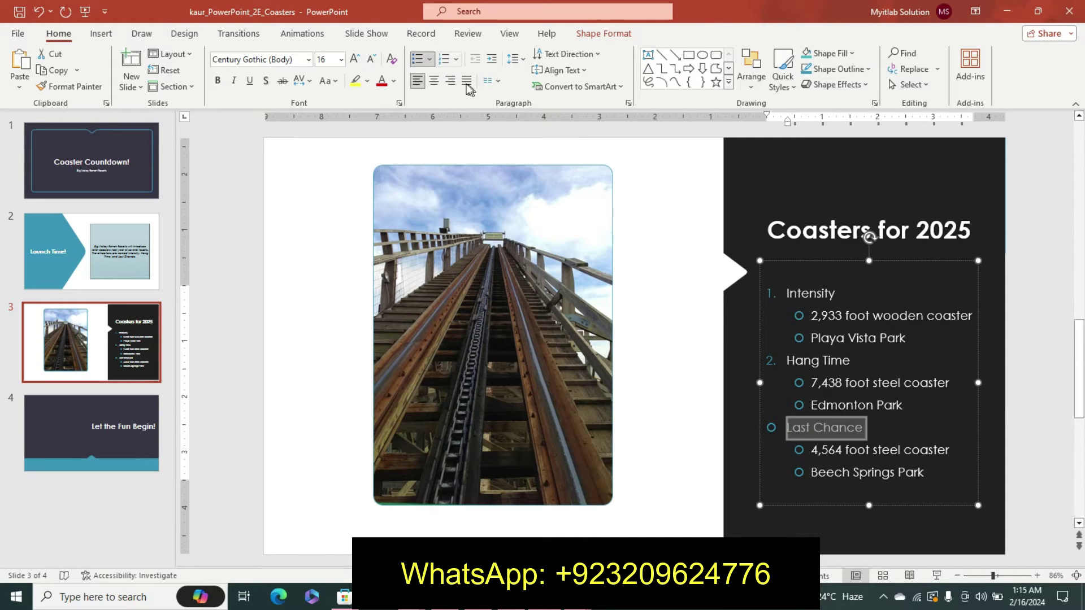
{"action": "left_click", "coordinate": [443, 60]}
{"action": "key", "text": "alt+Tab"}
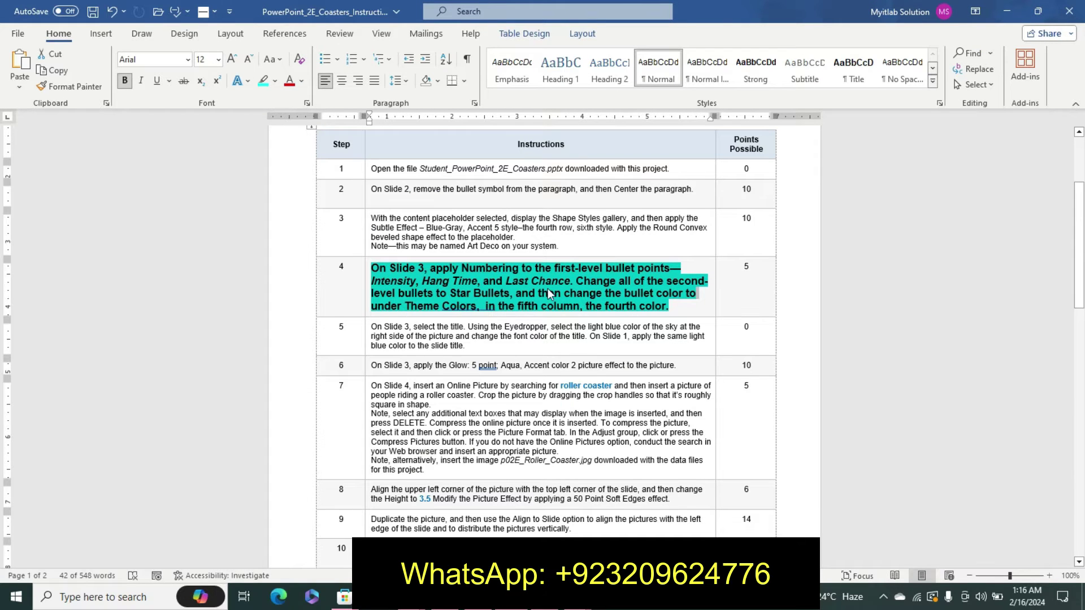
{"action": "key", "text": "alt+Tab"}
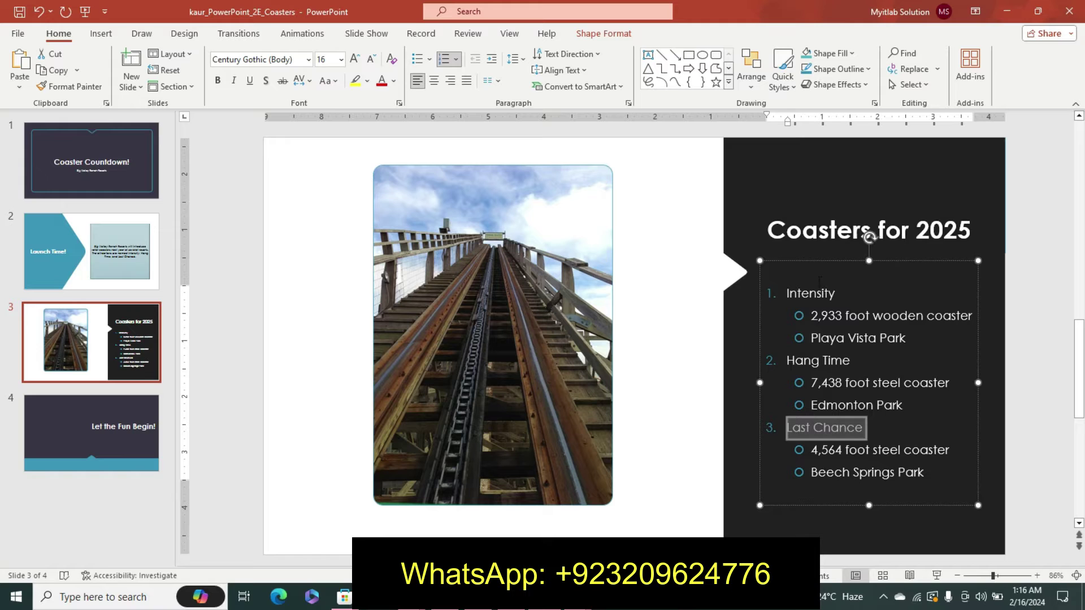
- Select the sub-items under Intensity, Hang Time and Last Chance and apply Star Bullets
{"action": "left_click_drag", "start_coordinate": [811, 316], "coordinate": [908, 340]}
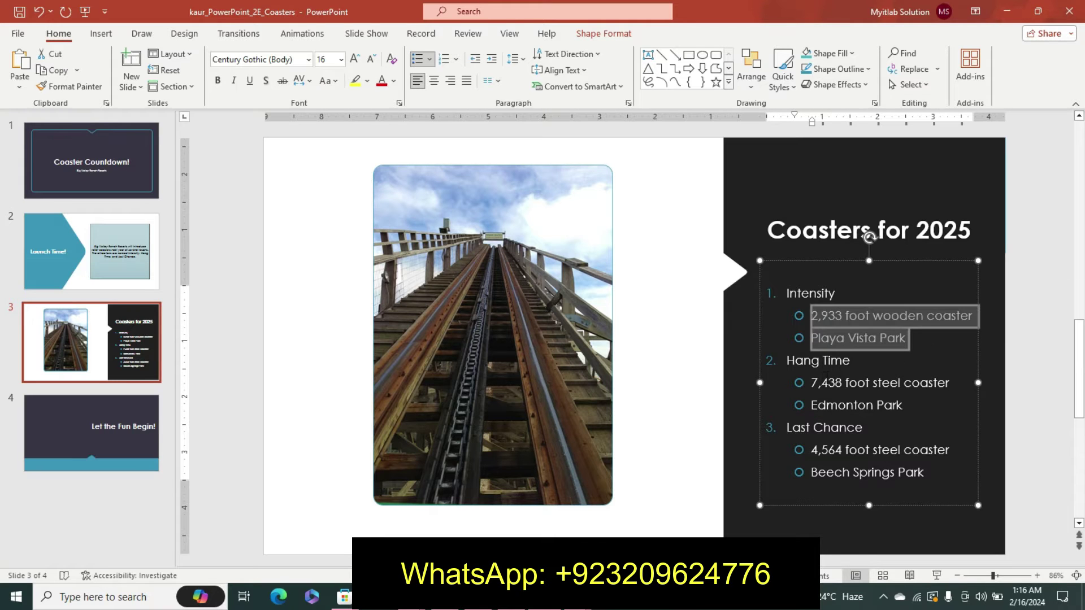
{"action": "left_click_drag", "start_coordinate": [810, 383], "coordinate": [969, 399]}
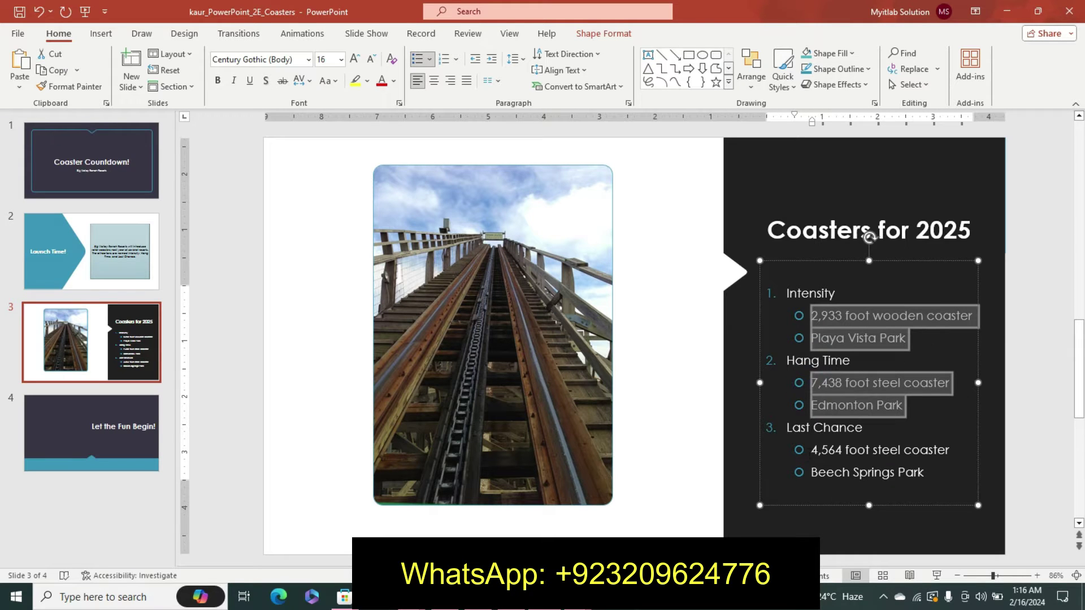
{"action": "left_click_drag", "start_coordinate": [810, 451], "coordinate": [927, 473]}
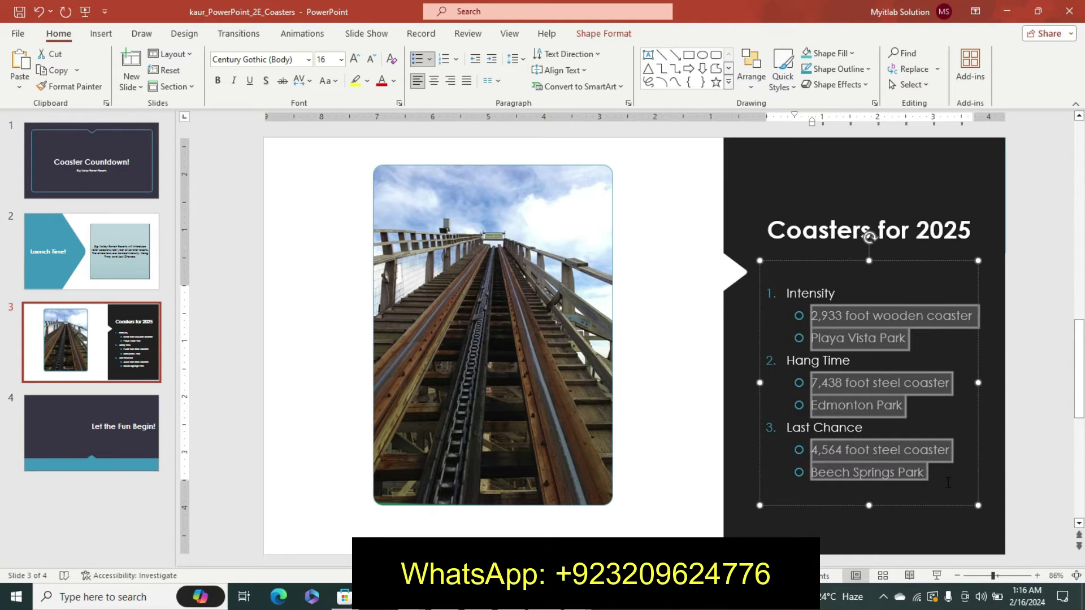
{"action": "left_click", "coordinate": [429, 59]}
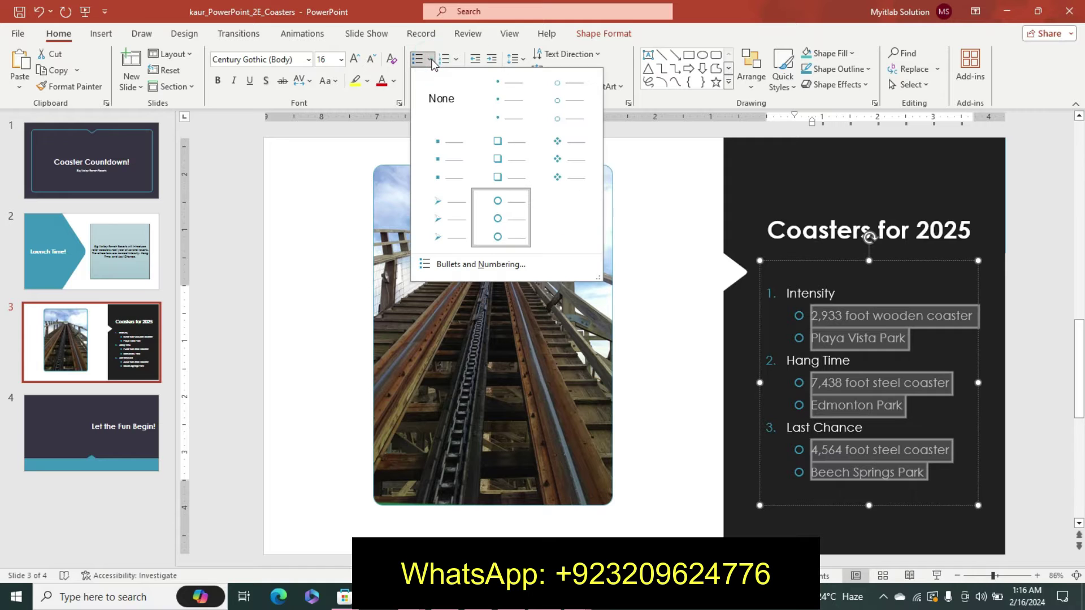
{"action": "left_click", "coordinate": [552, 148]}
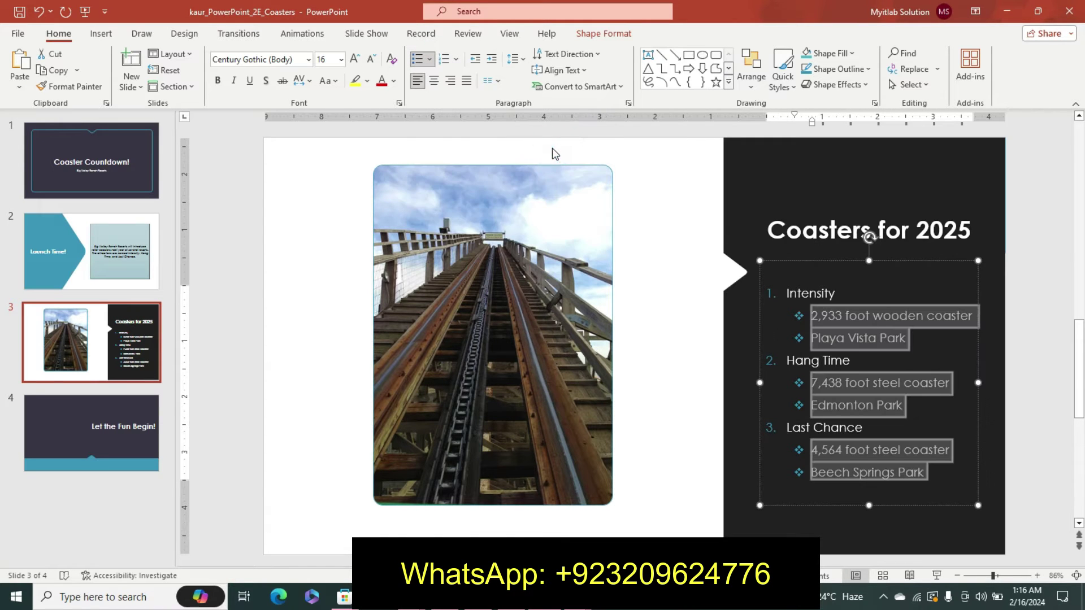
{"action": "key", "text": "alt+Tab"}
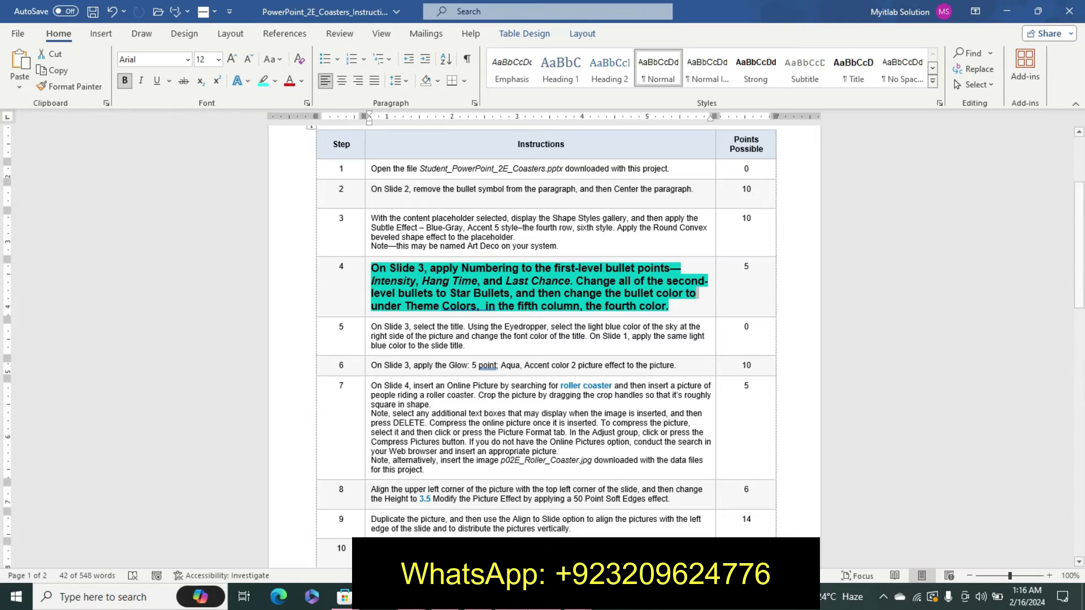
{"action": "key", "text": "alt+Tab"}
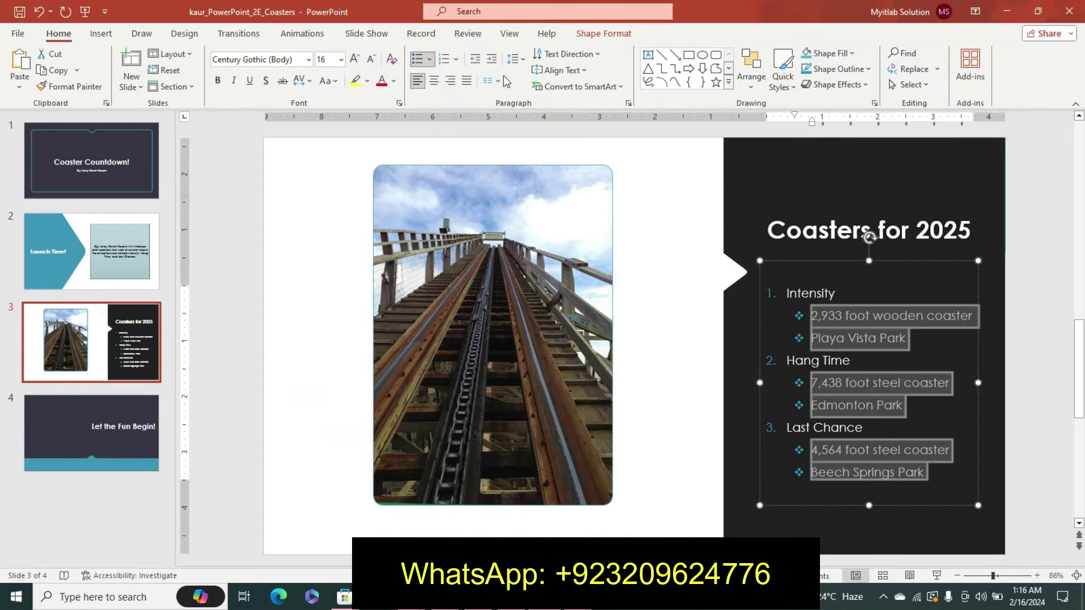
{"action": "left_click", "coordinate": [431, 63]}
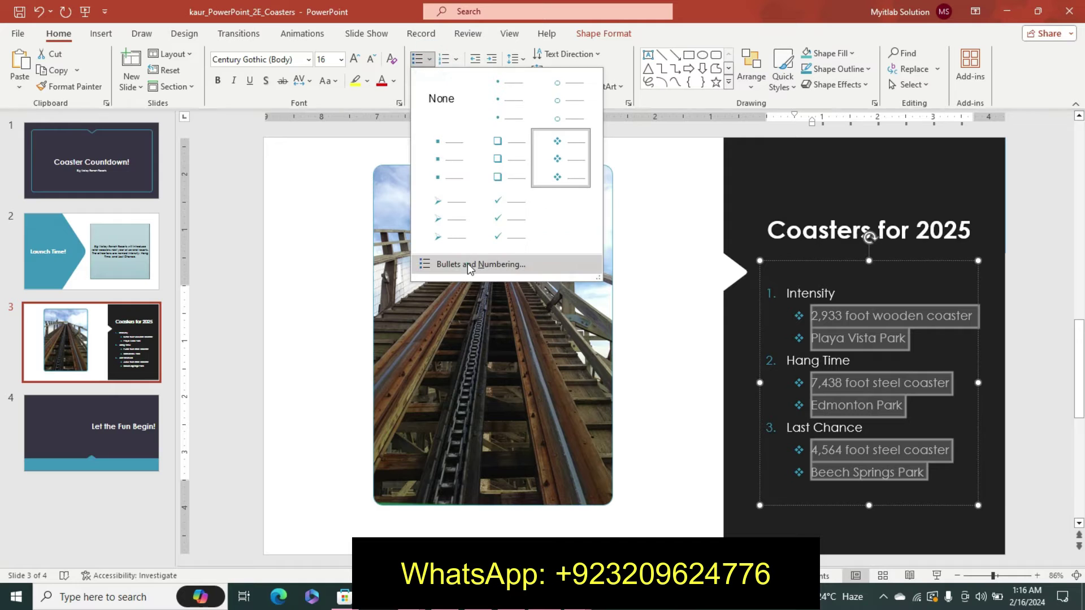
{"action": "left_click", "coordinate": [469, 263]}
{"action": "left_click", "coordinate": [473, 204]}
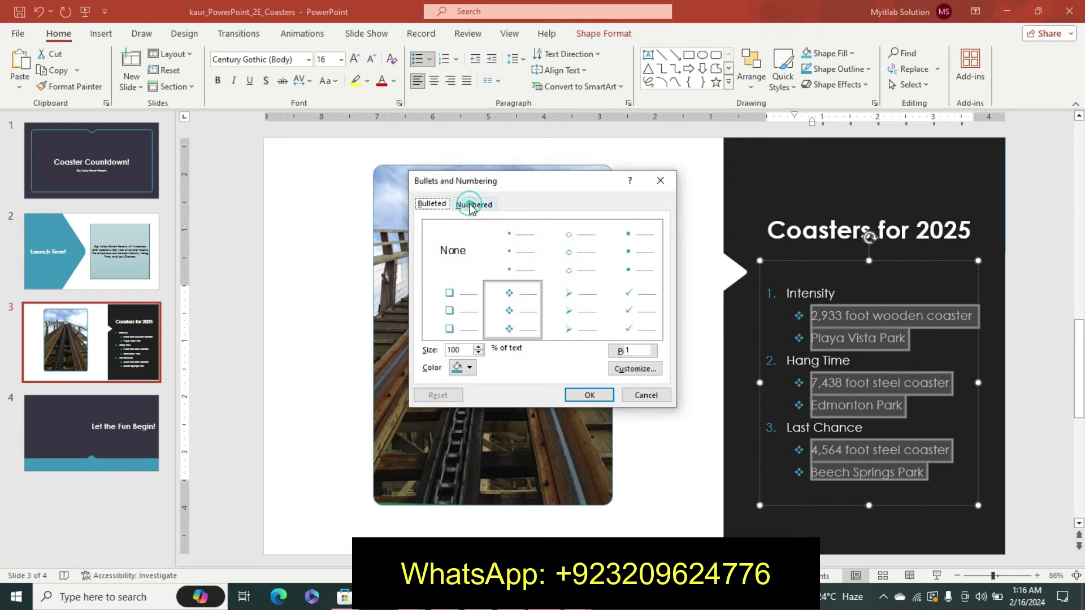
{"action": "left_click", "coordinate": [440, 206]}
{"action": "left_click", "coordinate": [468, 368]}
{"action": "key", "text": "alt+Tab"}
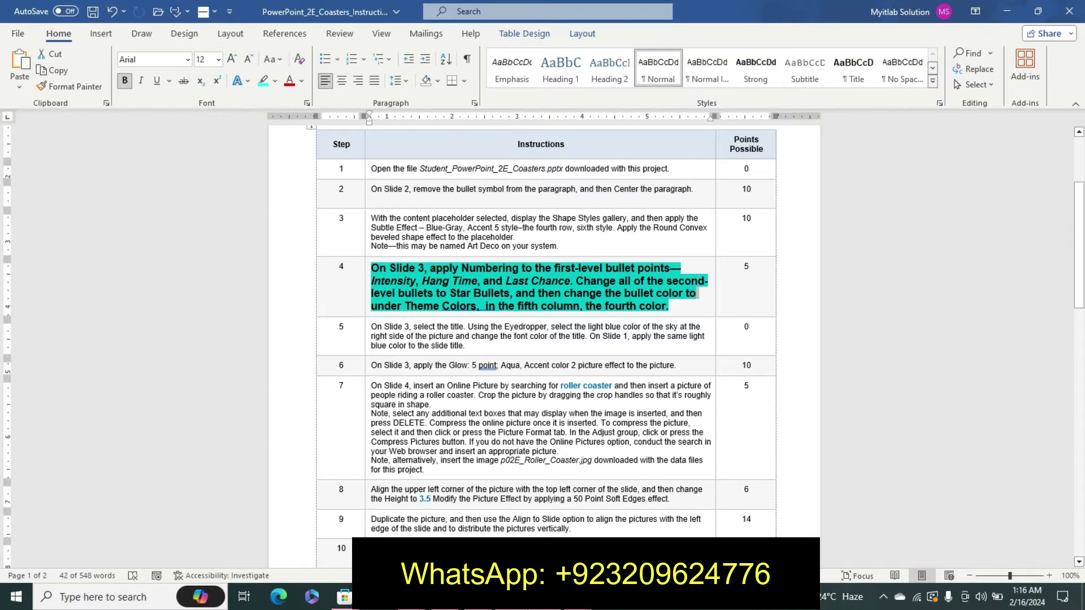
{"action": "key", "text": "alt+Tab"}
{"action": "left_click", "coordinate": [468, 368]}
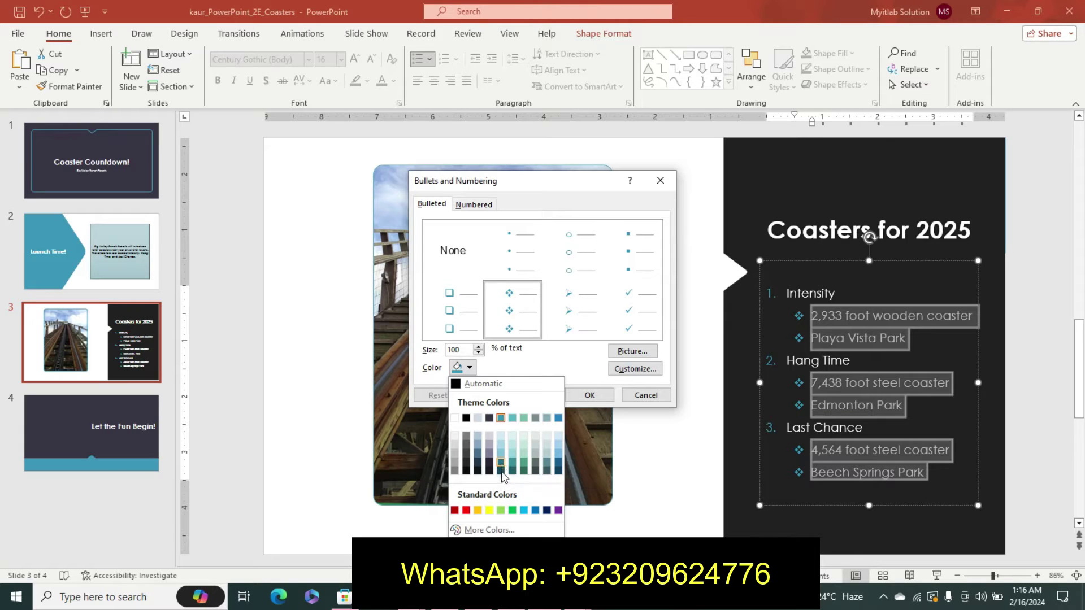
{"action": "left_click", "coordinate": [500, 470]}
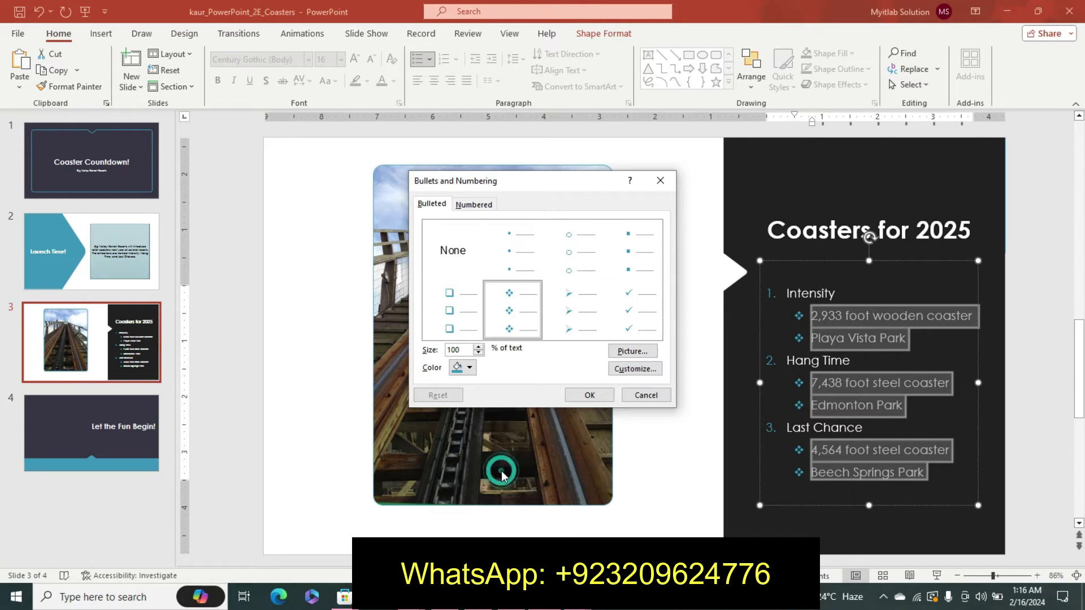
{"action": "left_click", "coordinate": [469, 368]}
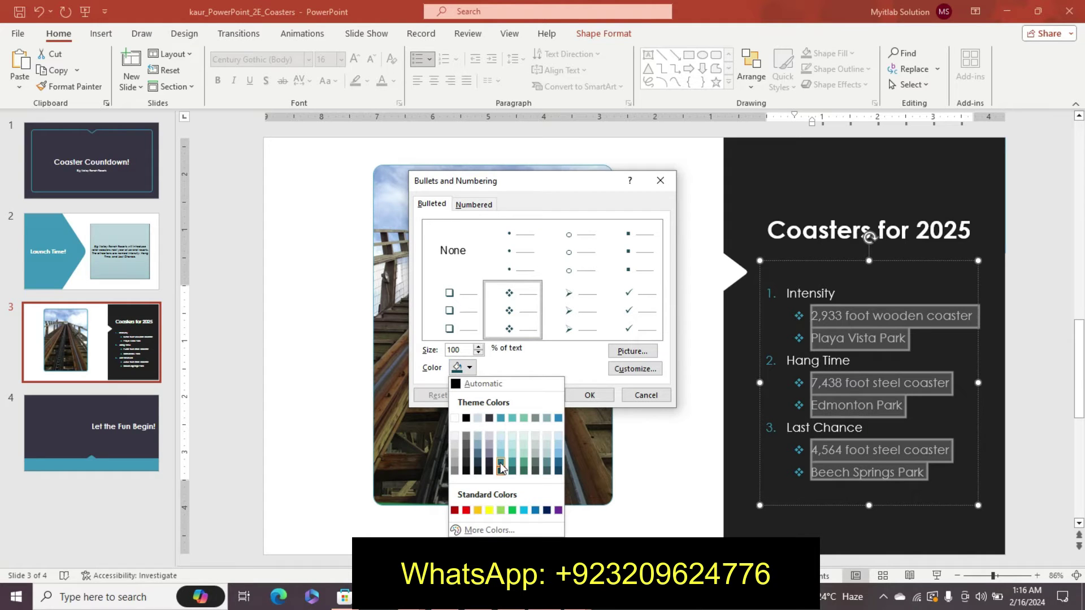
{"action": "left_click", "coordinate": [501, 467]}
{"action": "left_click", "coordinate": [463, 368]}
{"action": "left_click", "coordinate": [553, 379]}
{"action": "left_click", "coordinate": [474, 205]}
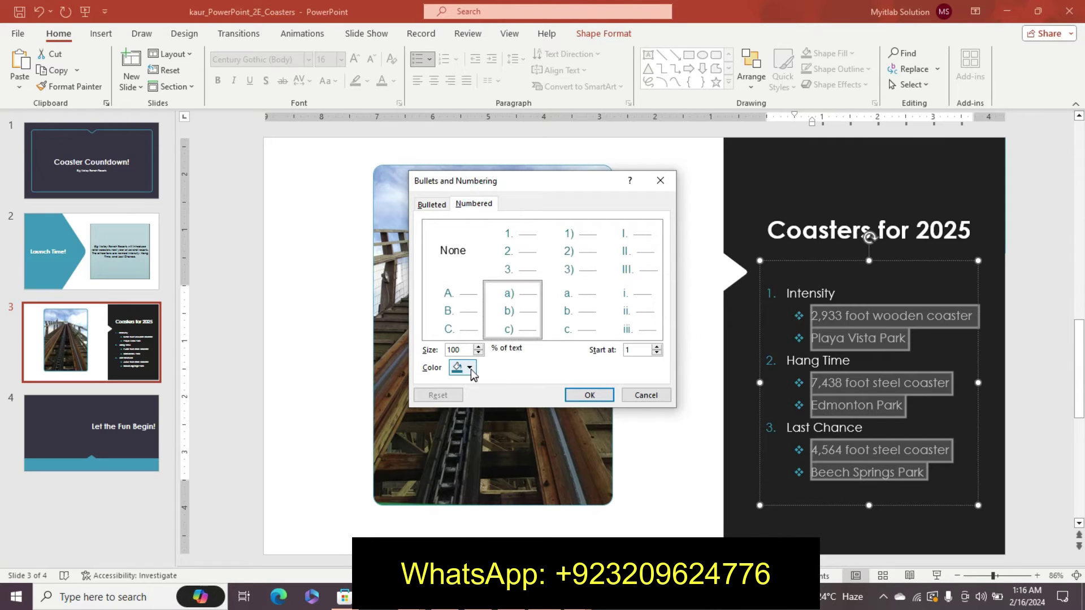
{"action": "left_click", "coordinate": [470, 368]}
{"action": "left_click", "coordinate": [591, 395]}
{"action": "left_click", "coordinate": [589, 395]}
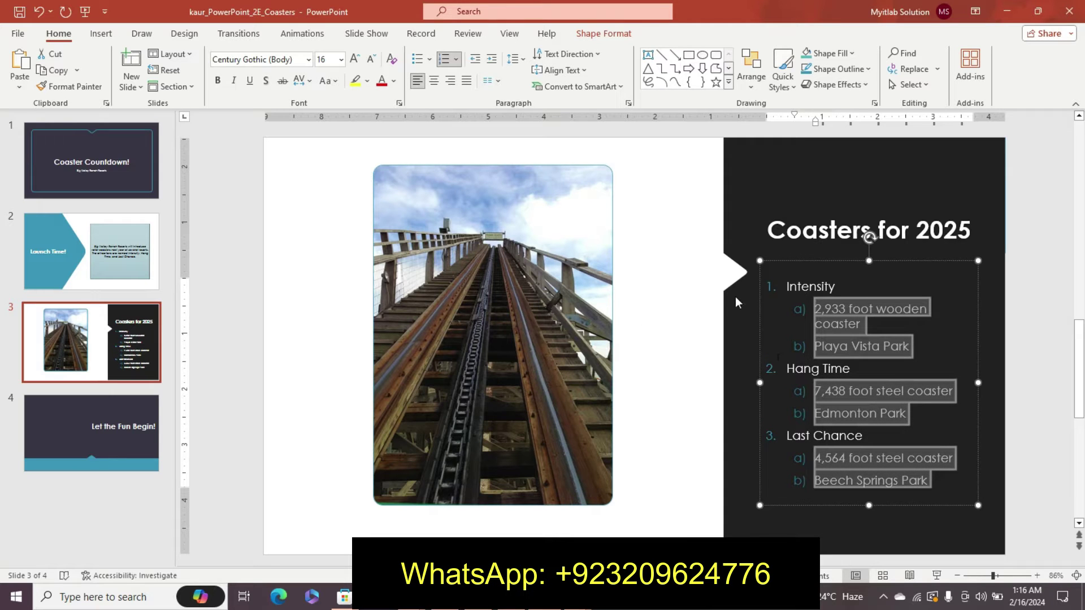
{"action": "left_click", "coordinate": [431, 59]}
{"action": "left_click", "coordinate": [574, 165]}
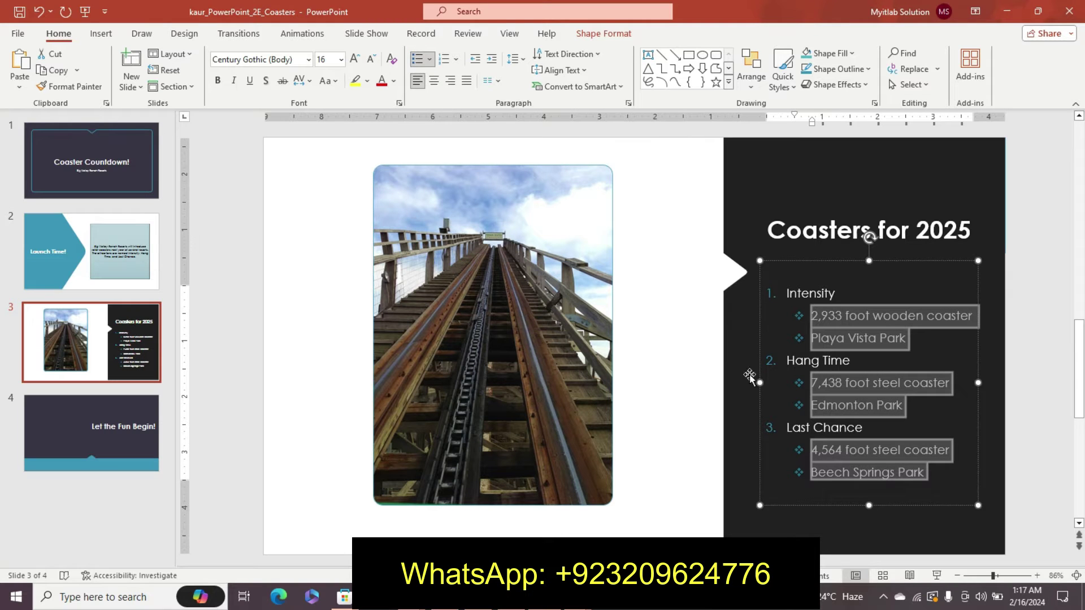
- Undo step 4's emphasis and make step 5 larger, bold and turquoise-highlighted in Word
{"action": "key", "text": "alt+Tab"}
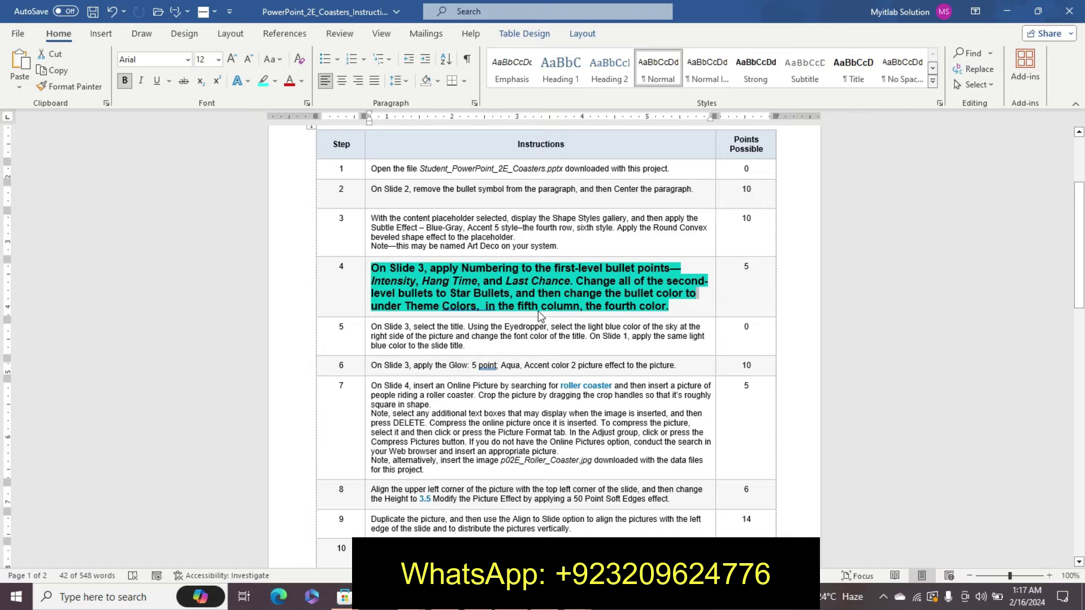
{"action": "key", "text": "ctrl+z"}
{"action": "key", "text": "ctrl+z"}
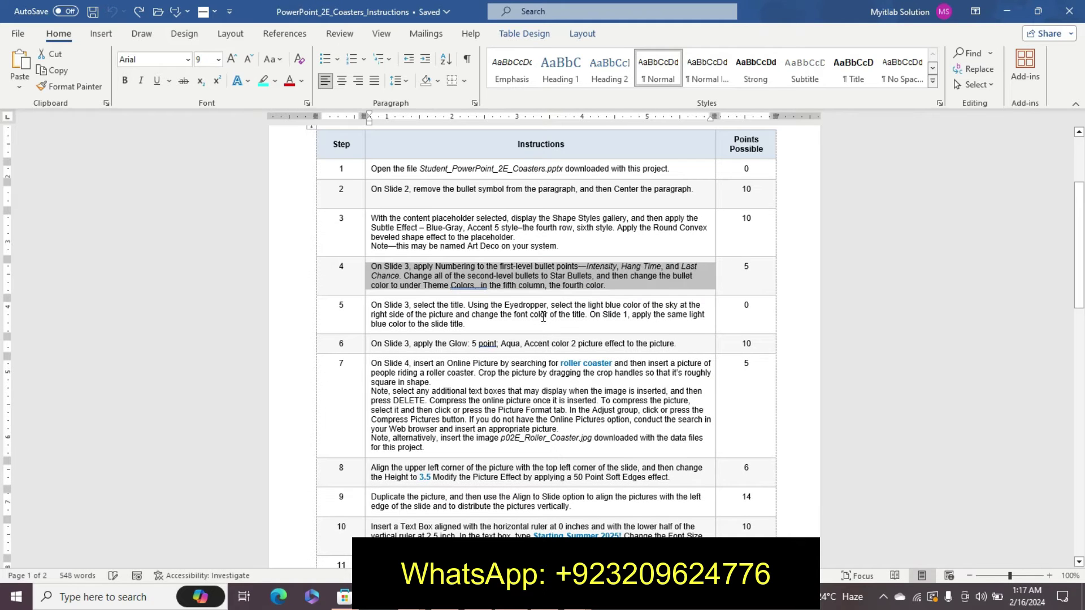
{"action": "triple_click", "coordinate": [374, 306]}
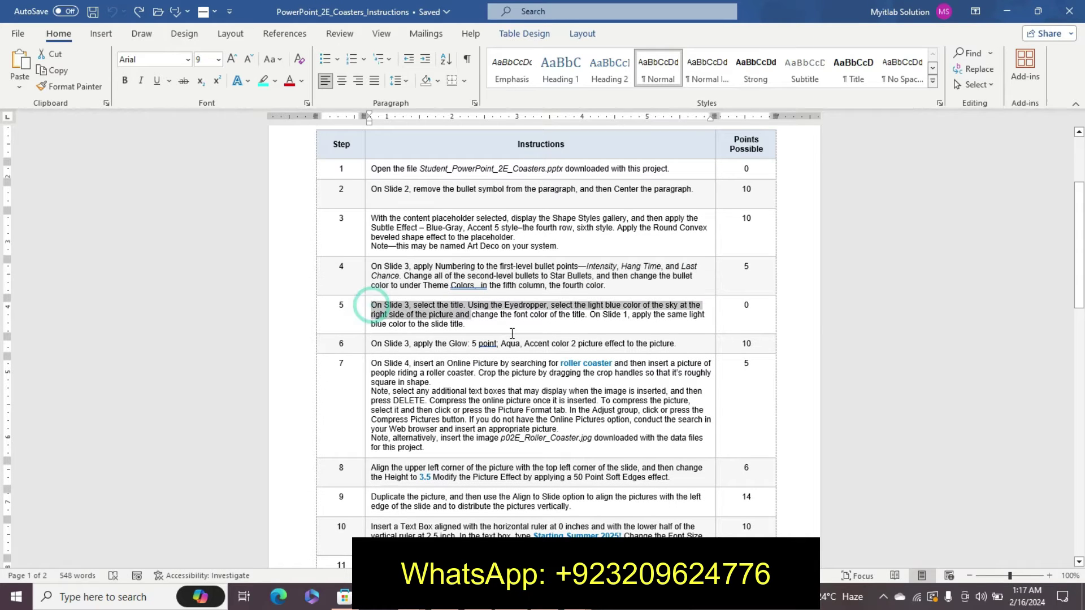
{"action": "left_click", "coordinate": [599, 290]}
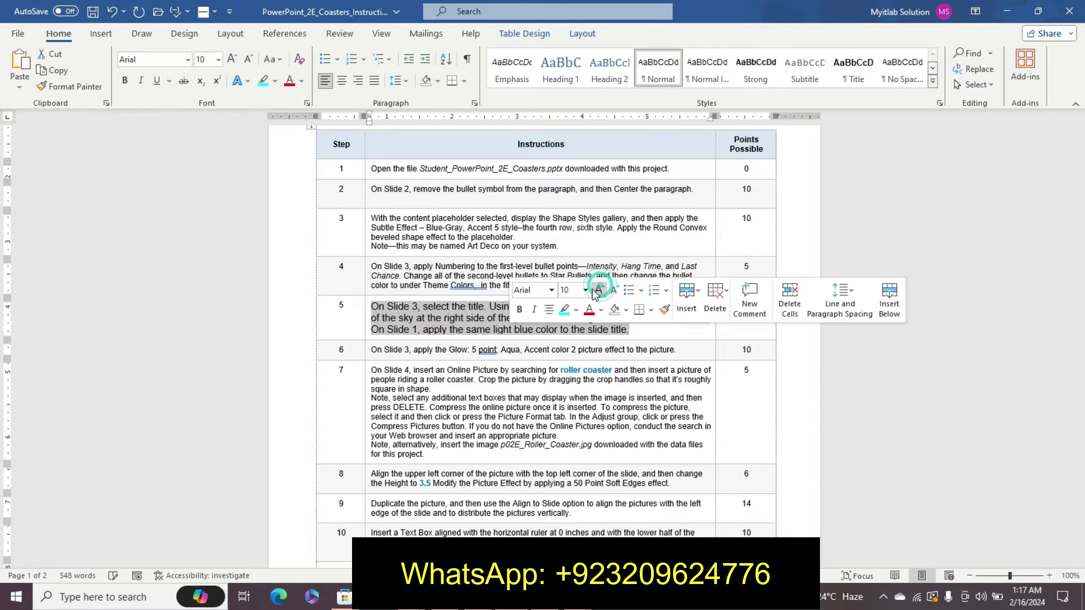
{"action": "left_click", "coordinate": [520, 309]}
{"action": "left_click", "coordinate": [565, 316]}
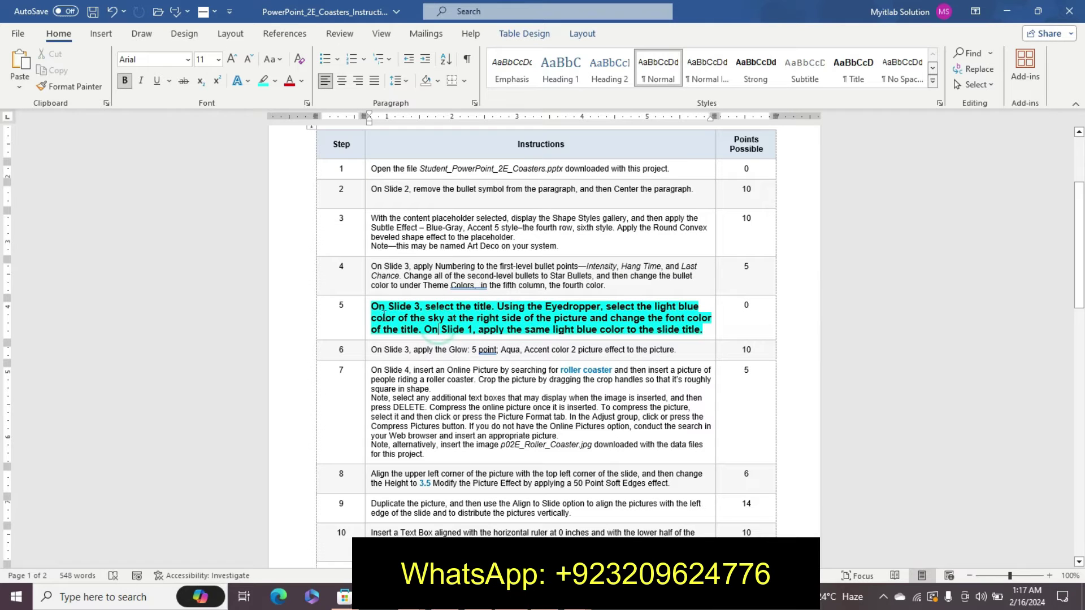
{"action": "triple_click", "coordinate": [681, 336]}
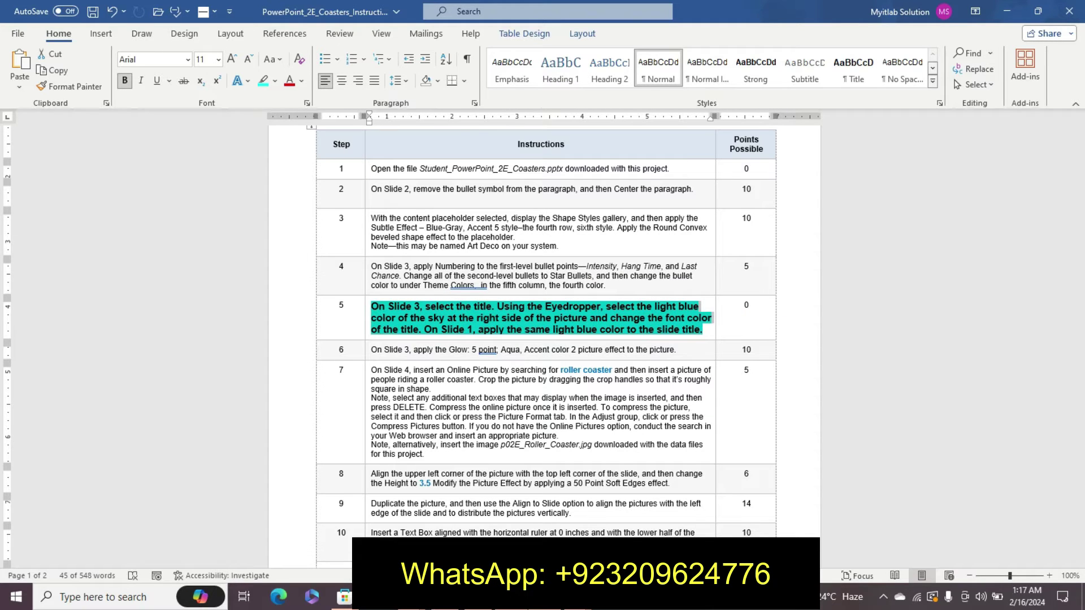
{"action": "key", "text": "alt+Tab"}
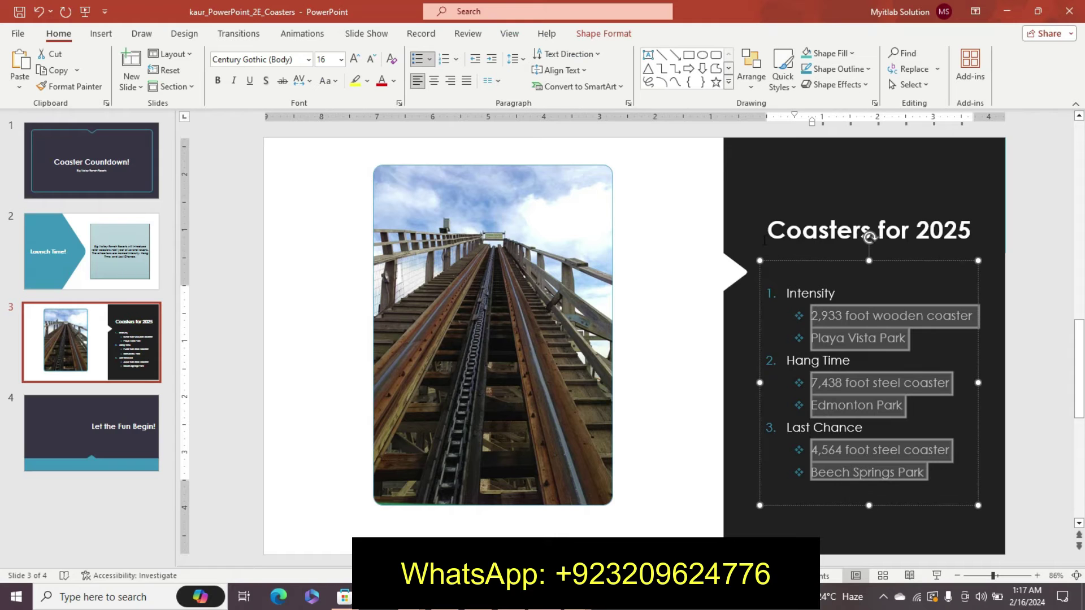
- Select the Coasters for 2025 title on slide 3 and show the Shape Format options
{"action": "left_click_drag", "start_coordinate": [764, 232], "coordinate": [951, 233]}
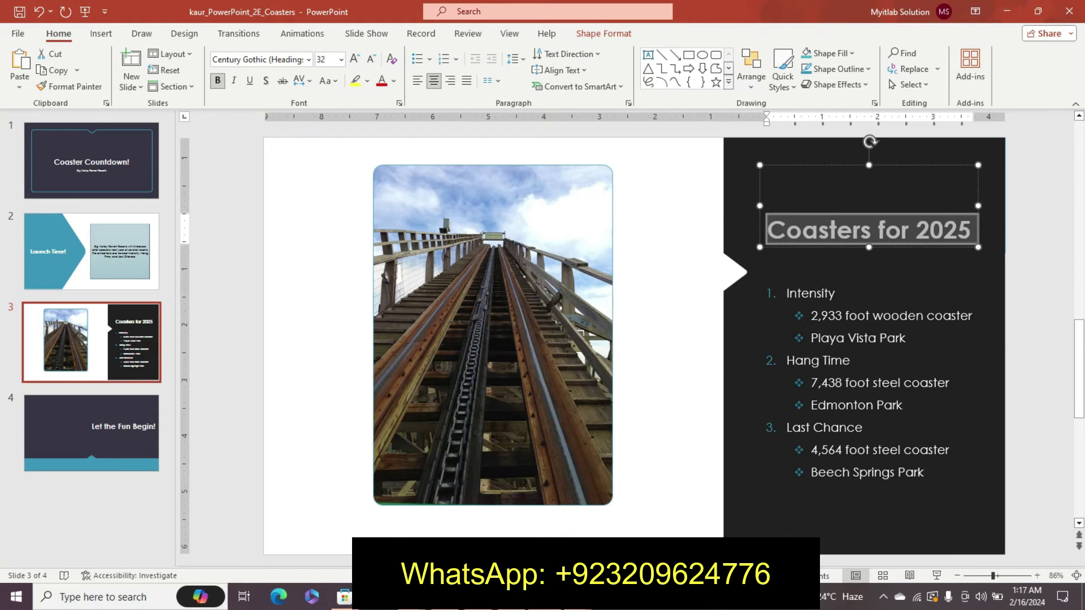
{"action": "key", "text": "alt+Tab"}
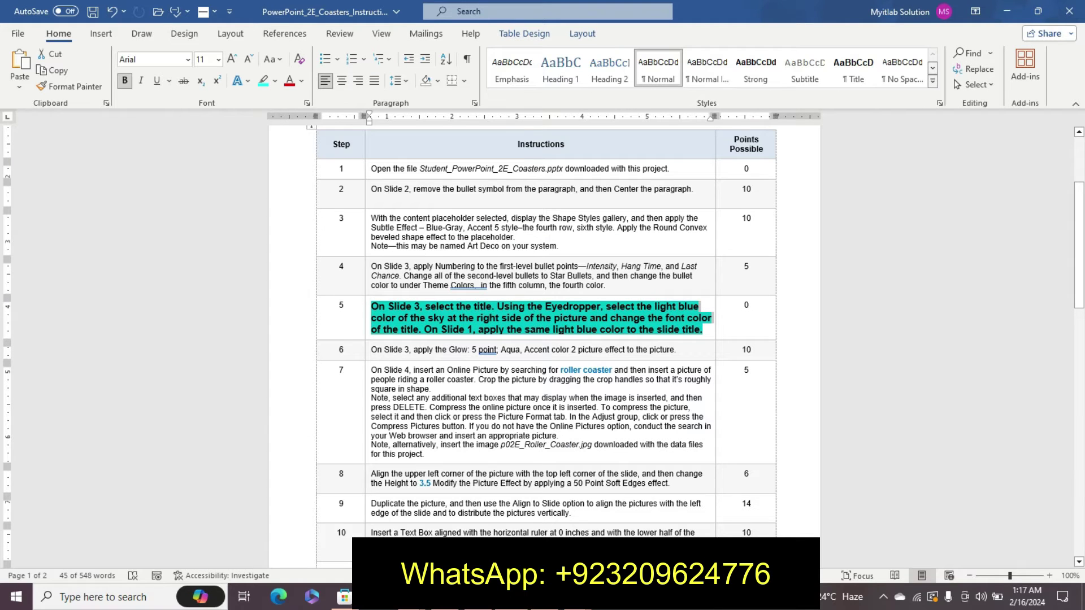
{"action": "key", "text": "alt+Tab"}
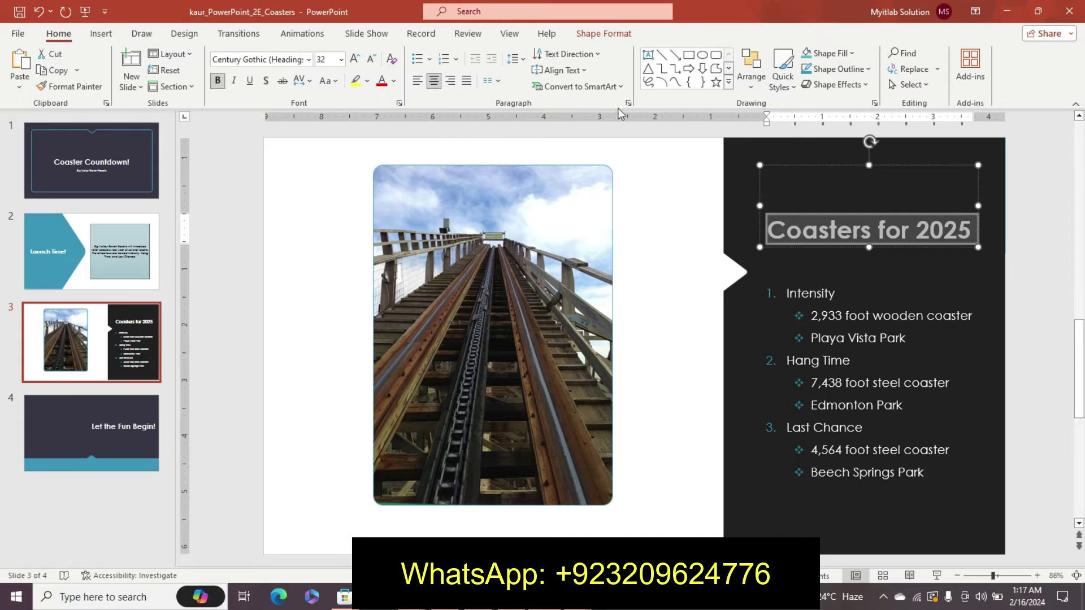
{"action": "left_click", "coordinate": [604, 33]}
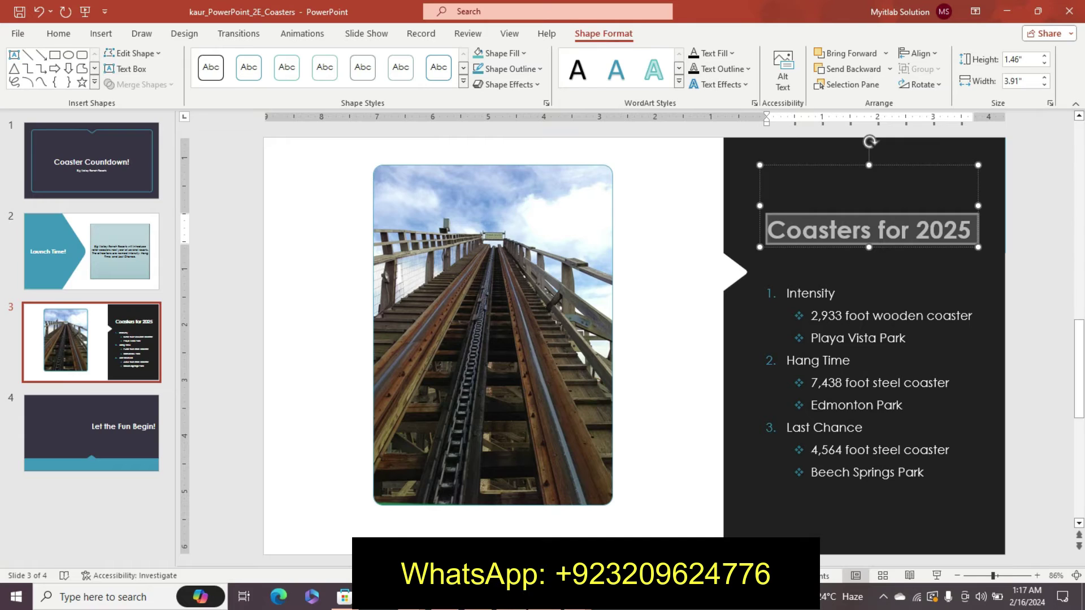
{"action": "key", "text": "alt+Tab"}
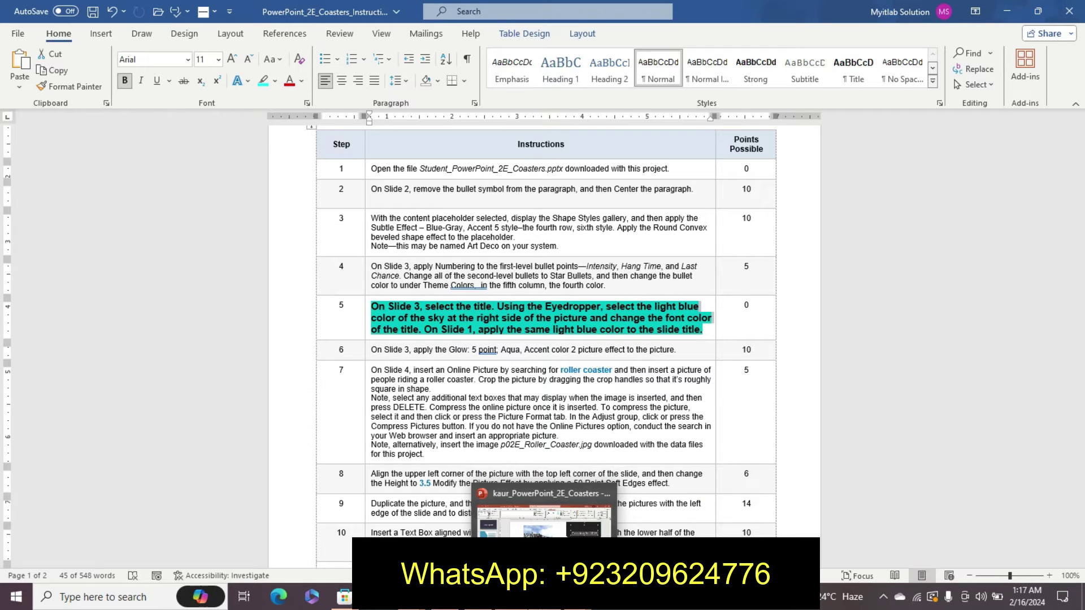
{"action": "left_click", "coordinate": [543, 597]}
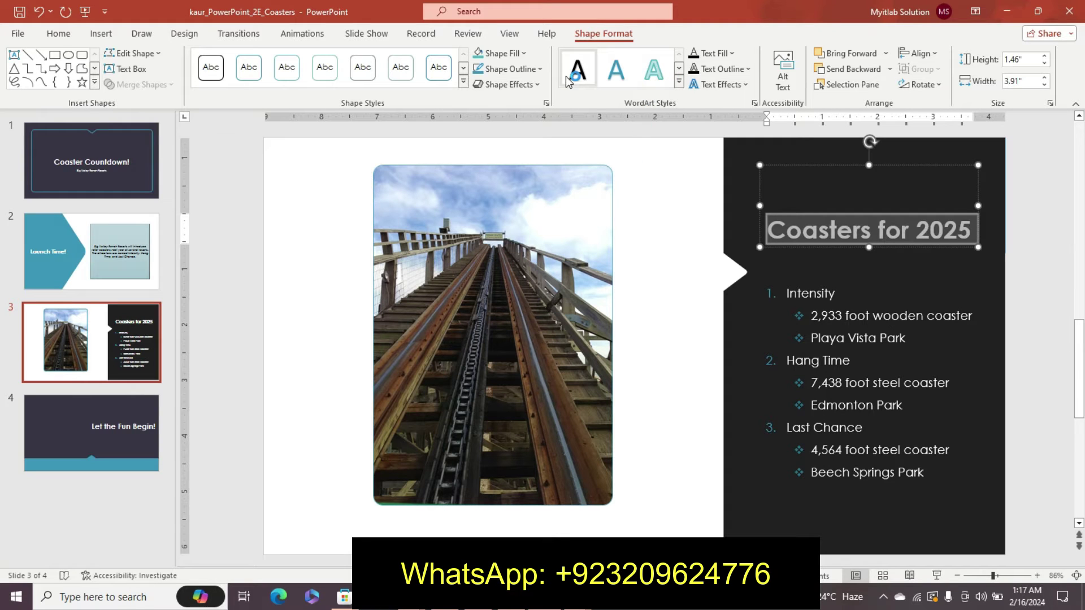
- Set the Coasters for 2025 title's text fill to the photo's light blue sky with Eyedropper
{"action": "left_click", "coordinate": [540, 69]}
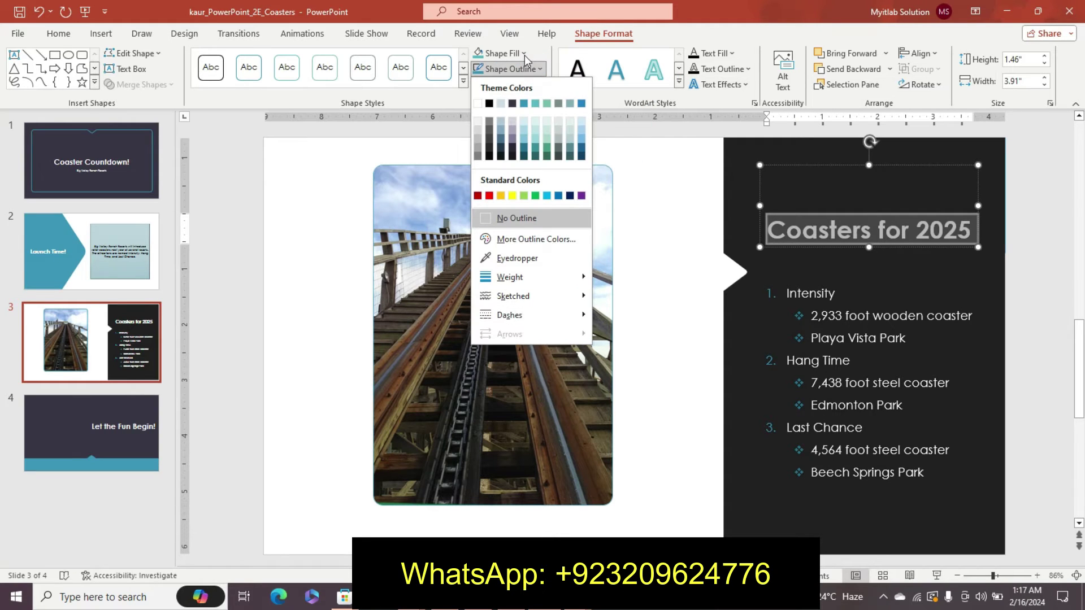
{"action": "left_click", "coordinate": [733, 54]}
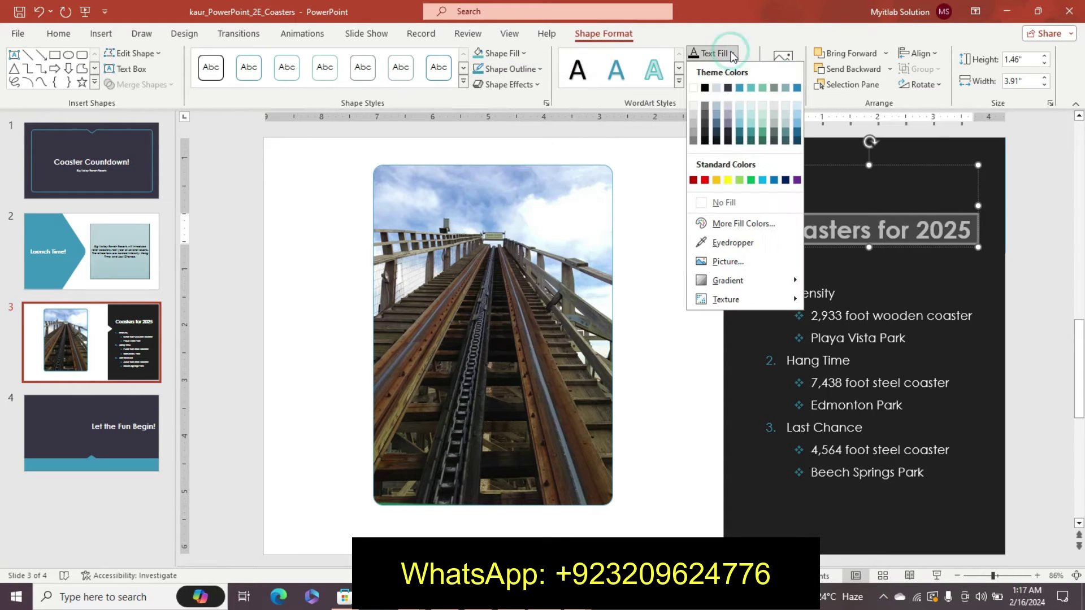
{"action": "left_click", "coordinate": [734, 243]}
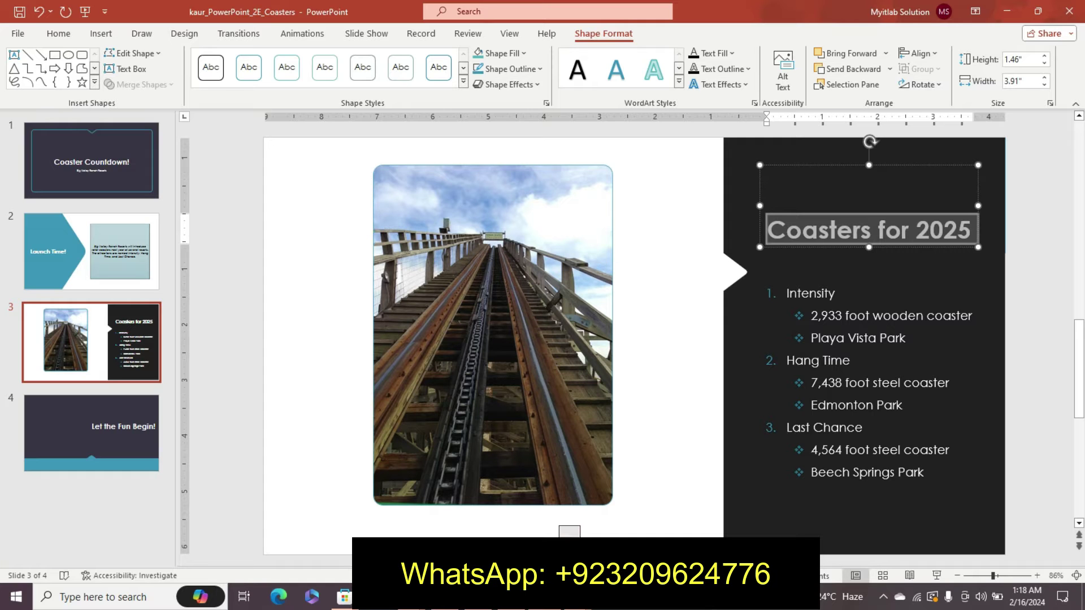
{"action": "key", "text": "alt+Tab"}
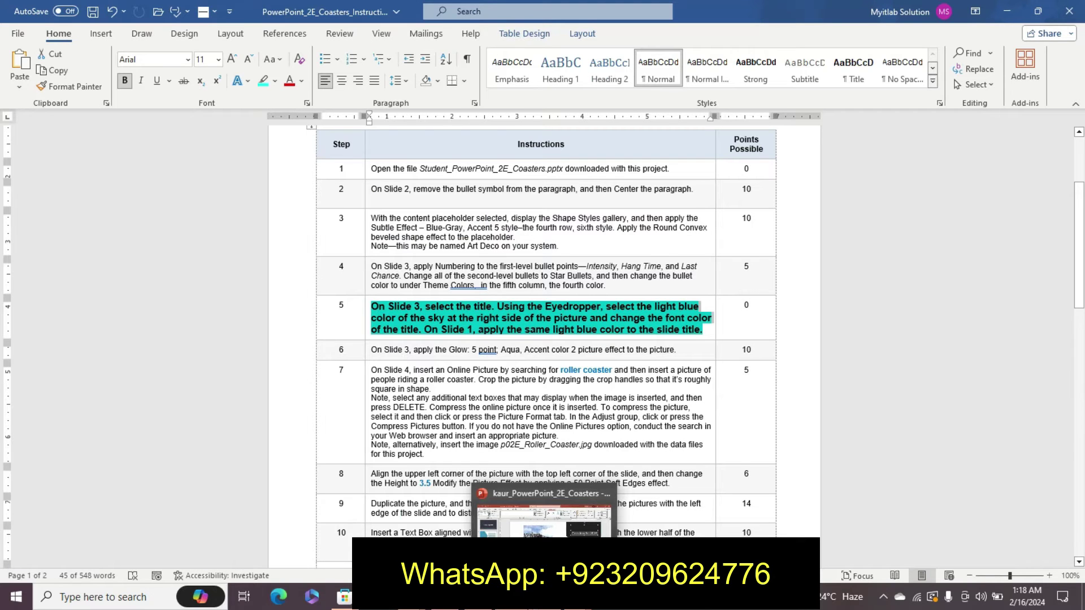
{"action": "left_click", "coordinate": [544, 517]}
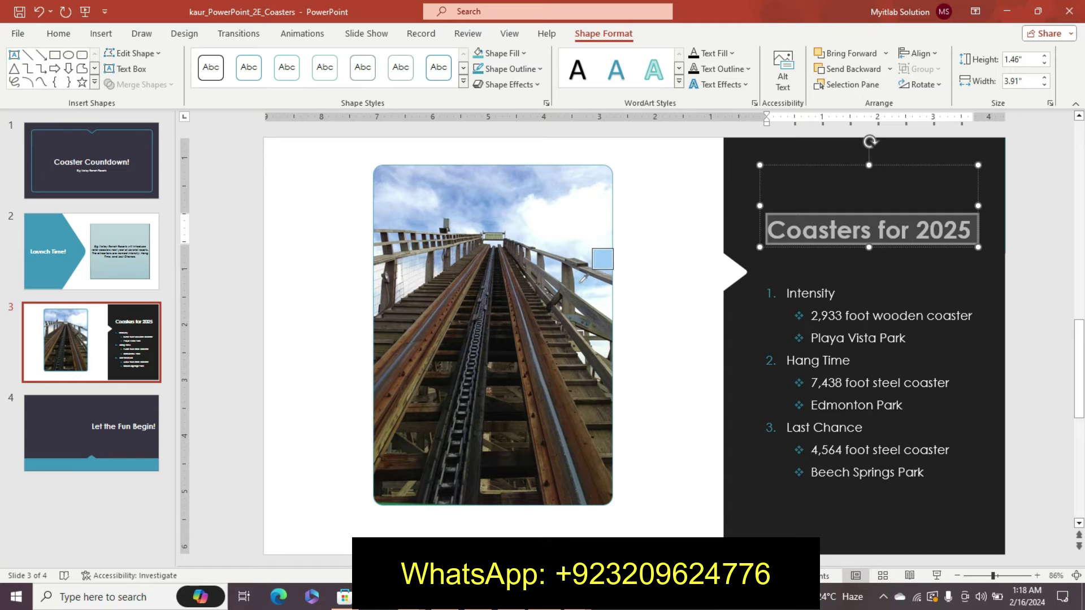
{"action": "left_click", "coordinate": [584, 277]}
{"action": "left_click", "coordinate": [771, 249]}
{"action": "left_click", "coordinate": [869, 230]}
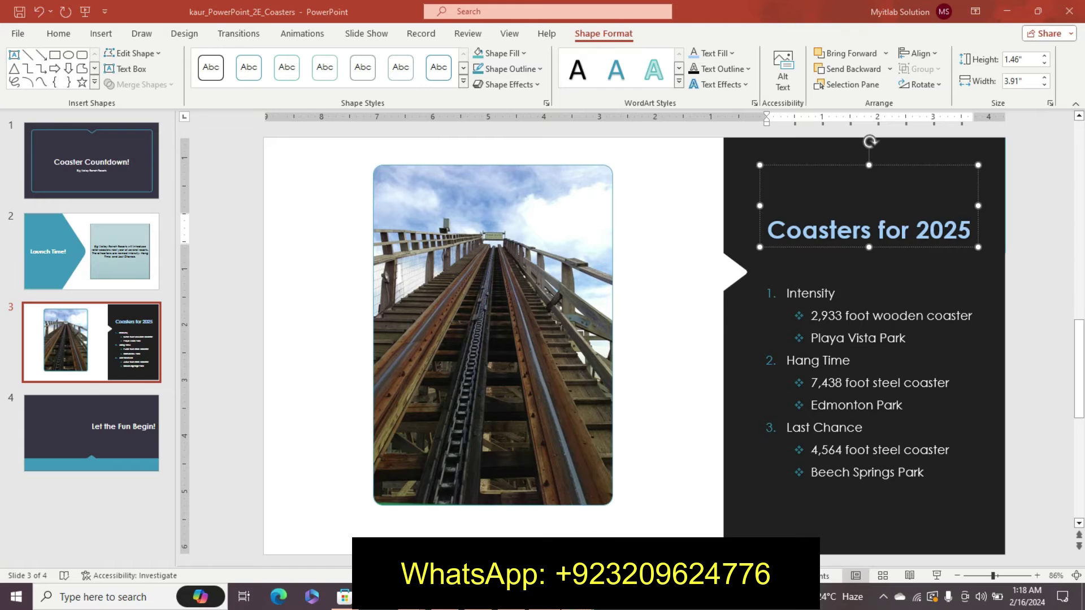
- Compare the slide with the final-result image and reselect the title text
{"action": "left_click", "coordinate": [520, 511]}
{"action": "scroll", "coordinate": [690, 283], "scroll_direction": "up", "scroll_amount": 2}
{"action": "scroll", "coordinate": [690, 283], "scroll_direction": "up", "scroll_amount": 2}
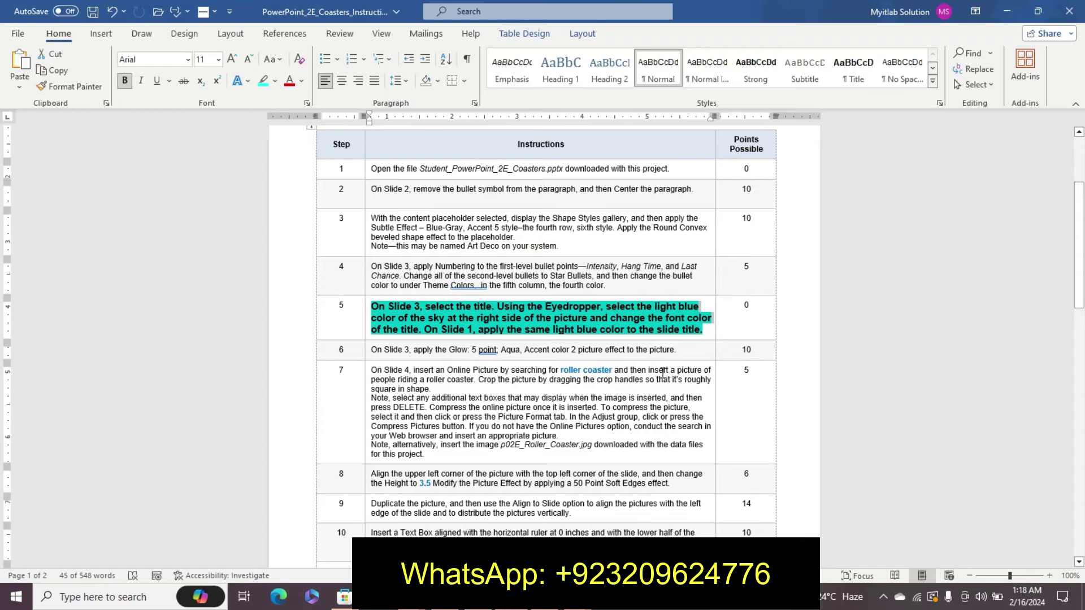
{"action": "left_click", "coordinate": [566, 512]}
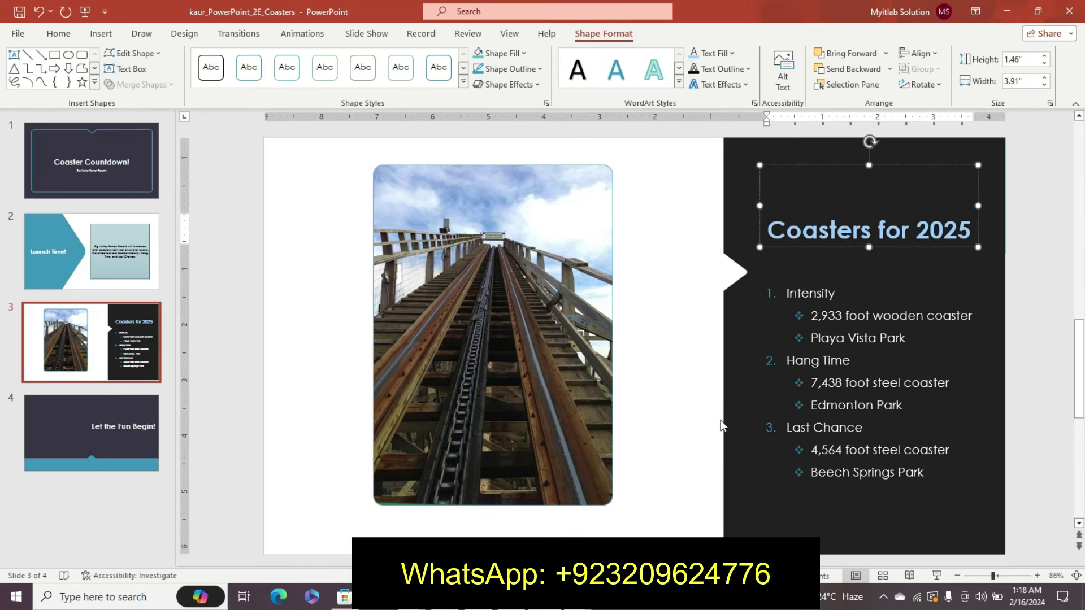
{"action": "left_click", "coordinate": [625, 474]}
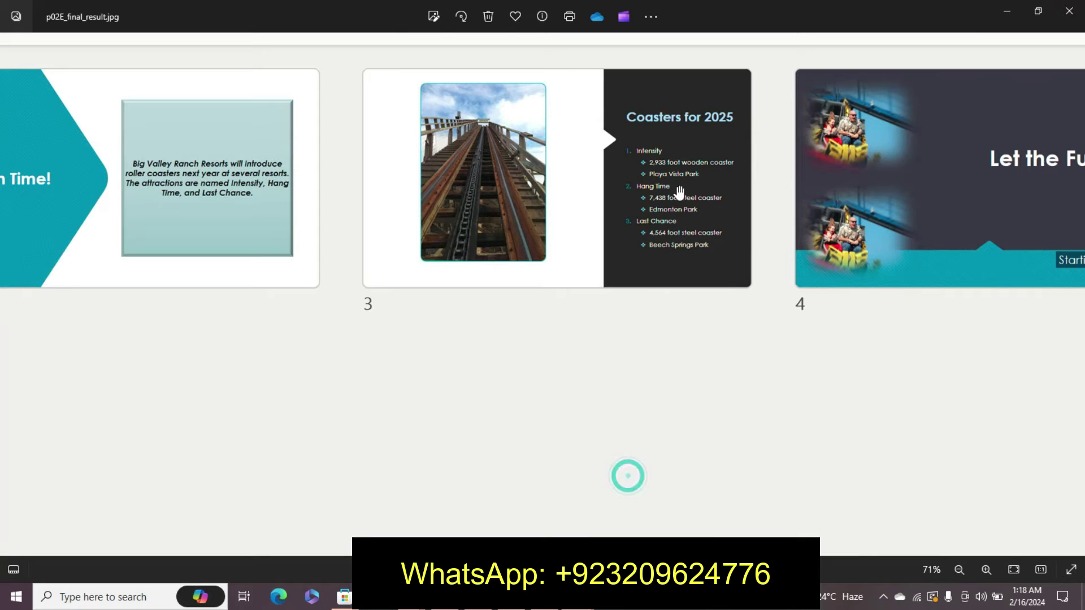
{"action": "key", "text": "alt+Tab"}
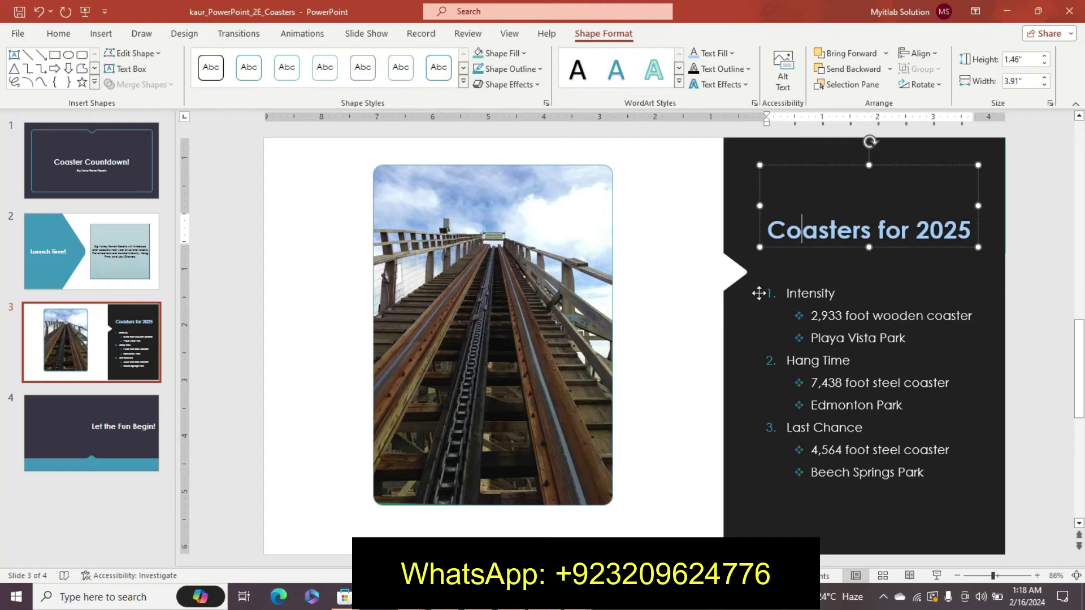
{"action": "key", "text": "alt+Tab"}
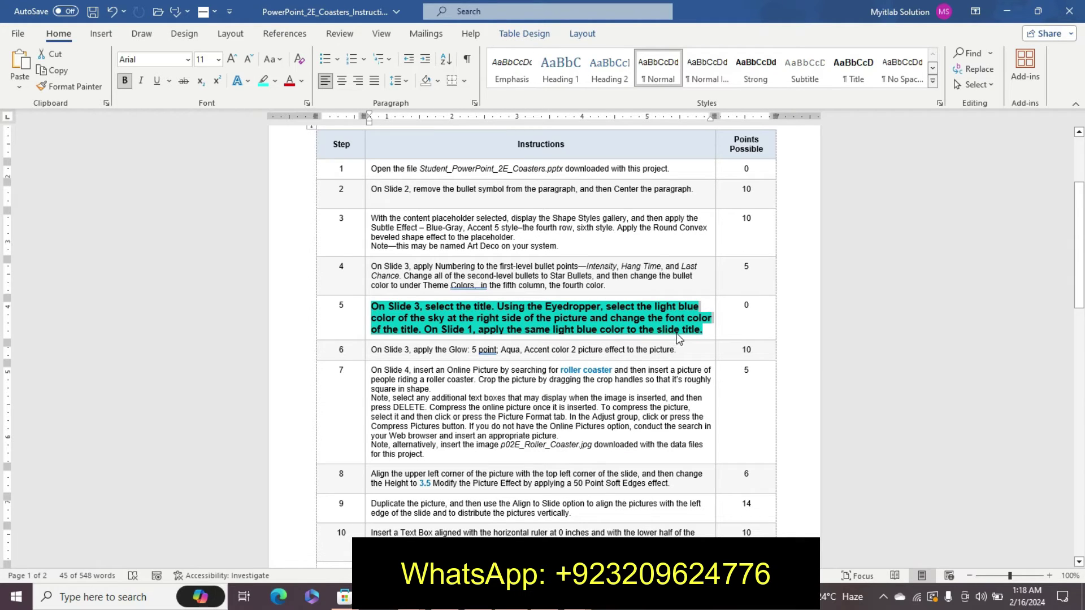
{"action": "key", "text": "alt+Tab"}
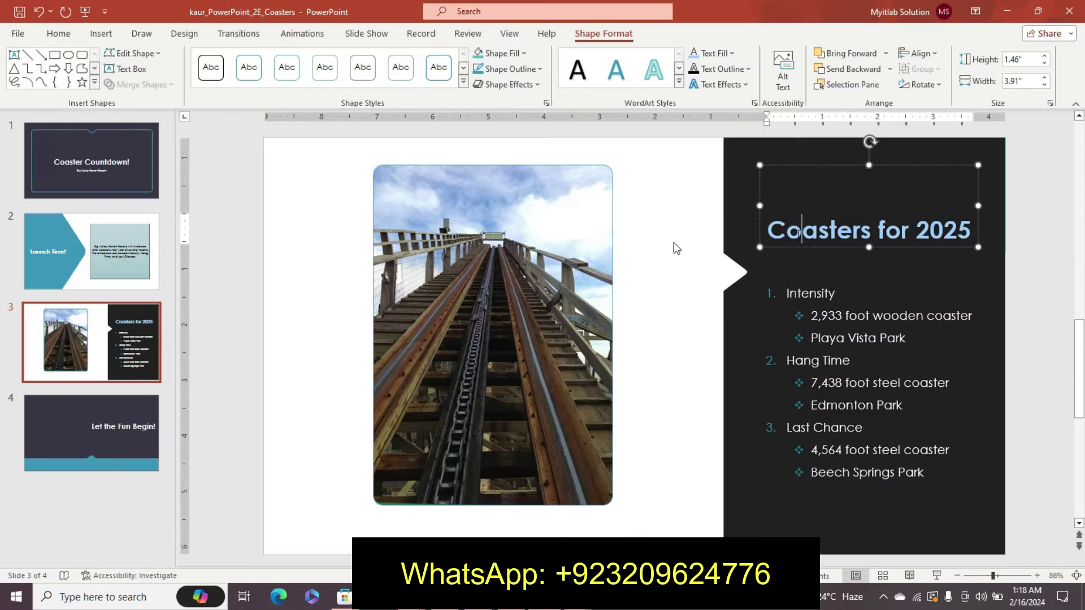
{"action": "left_click_drag", "start_coordinate": [764, 230], "coordinate": [978, 230]}
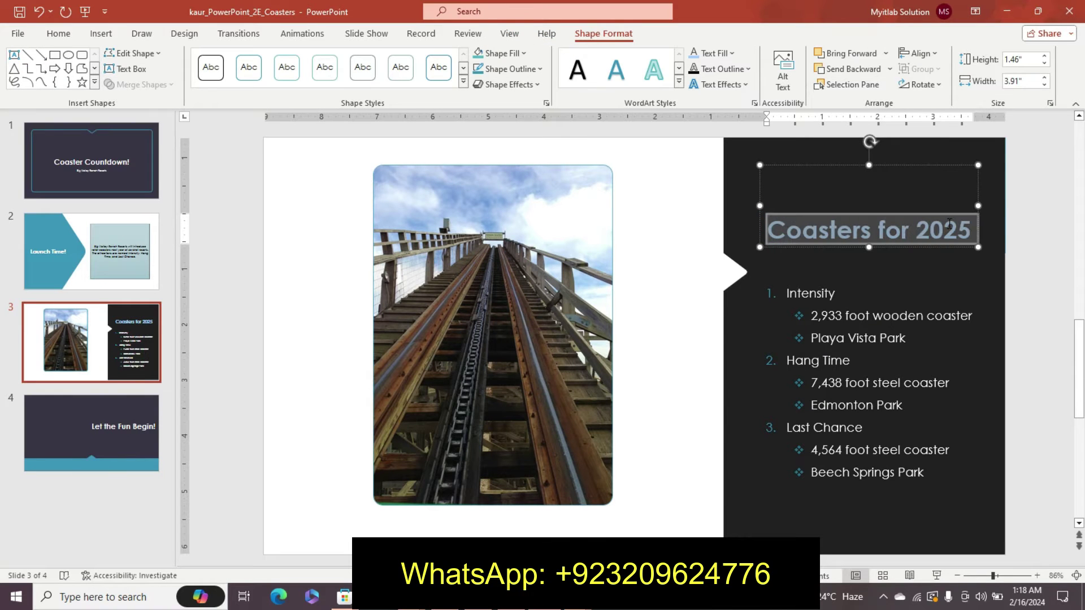
- Eyedrop a colour from the photo into the title's text fill and check the result
{"action": "left_click", "coordinate": [732, 53]}
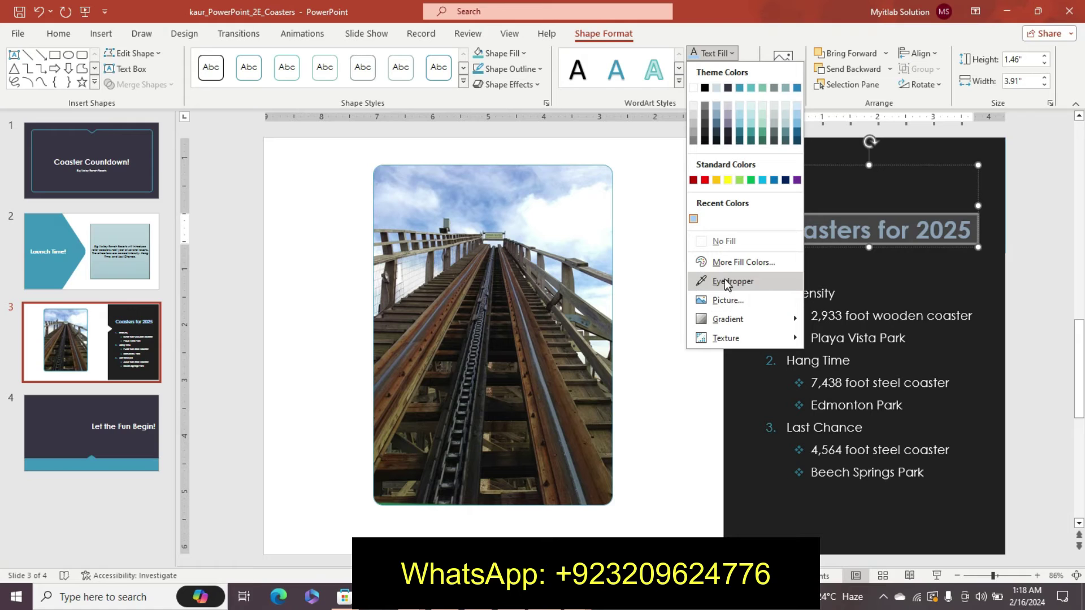
{"action": "left_click", "coordinate": [718, 281]}
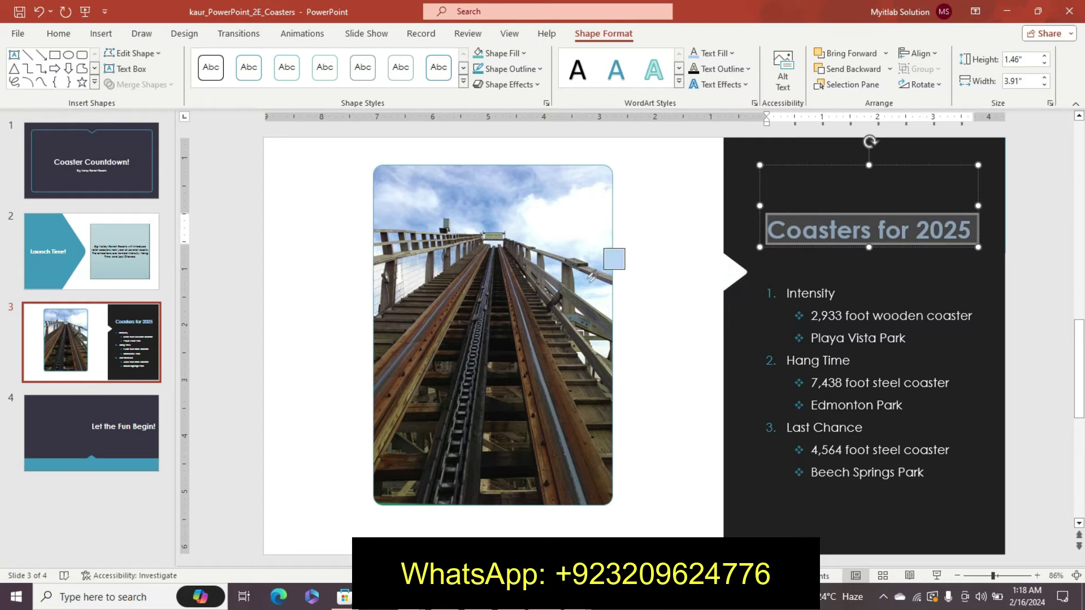
{"action": "left_click", "coordinate": [591, 255]}
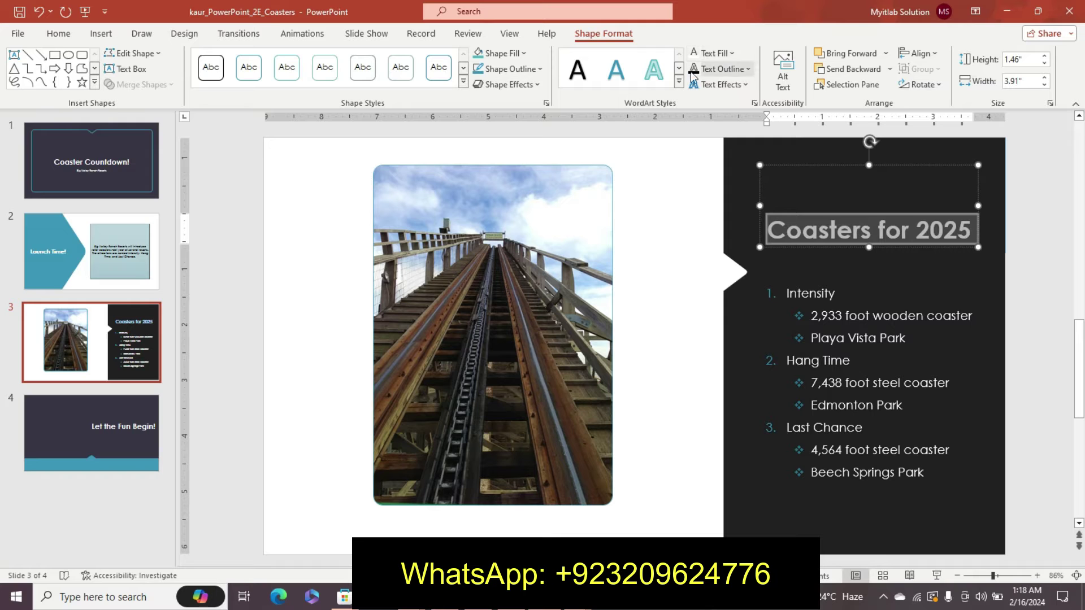
{"action": "left_click", "coordinate": [649, 157]}
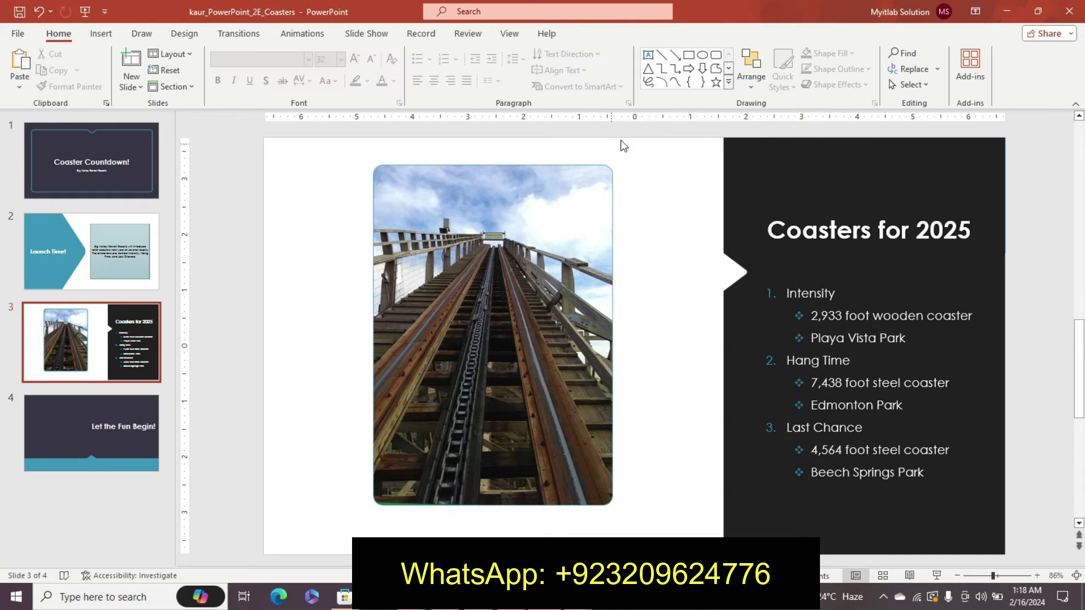
{"action": "left_click", "coordinate": [802, 229]}
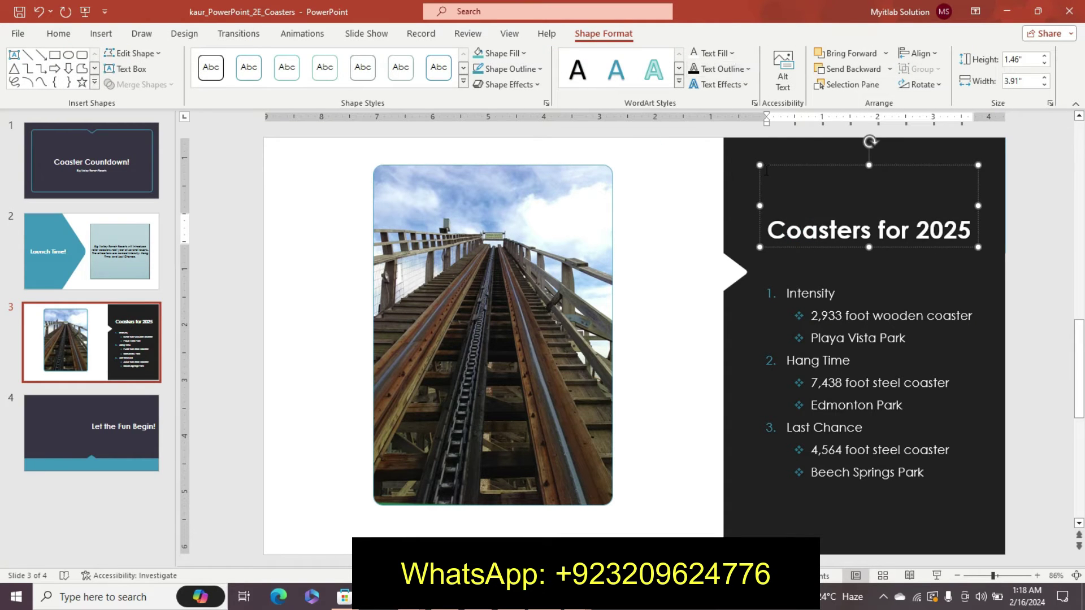
- Reapply the sky's light blue to the title and copy its formatting with Format Painter
{"action": "left_click", "coordinate": [719, 84]}
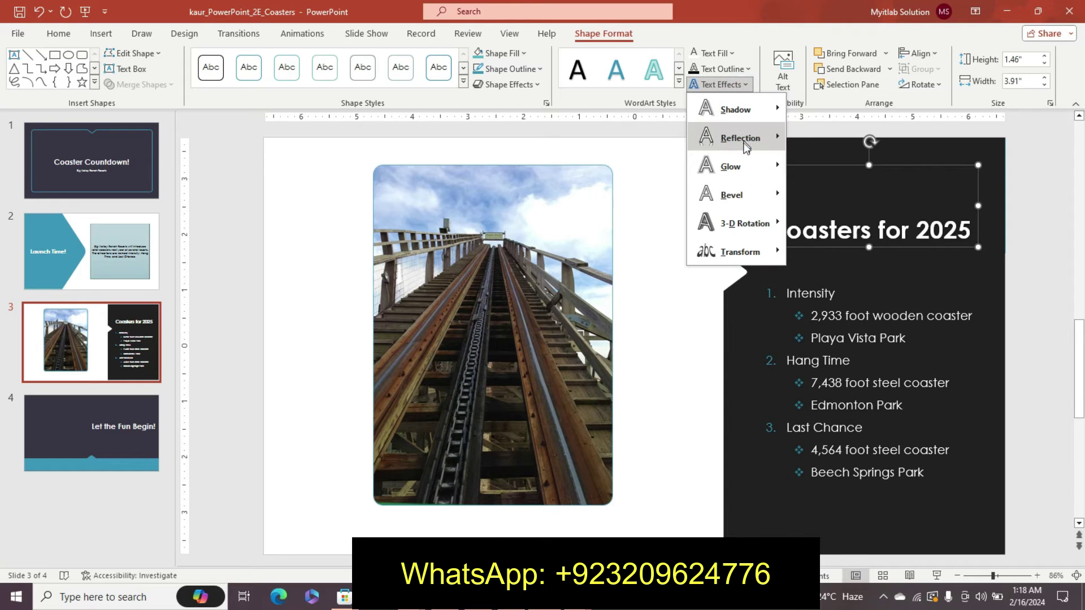
{"action": "left_click", "coordinate": [732, 55]}
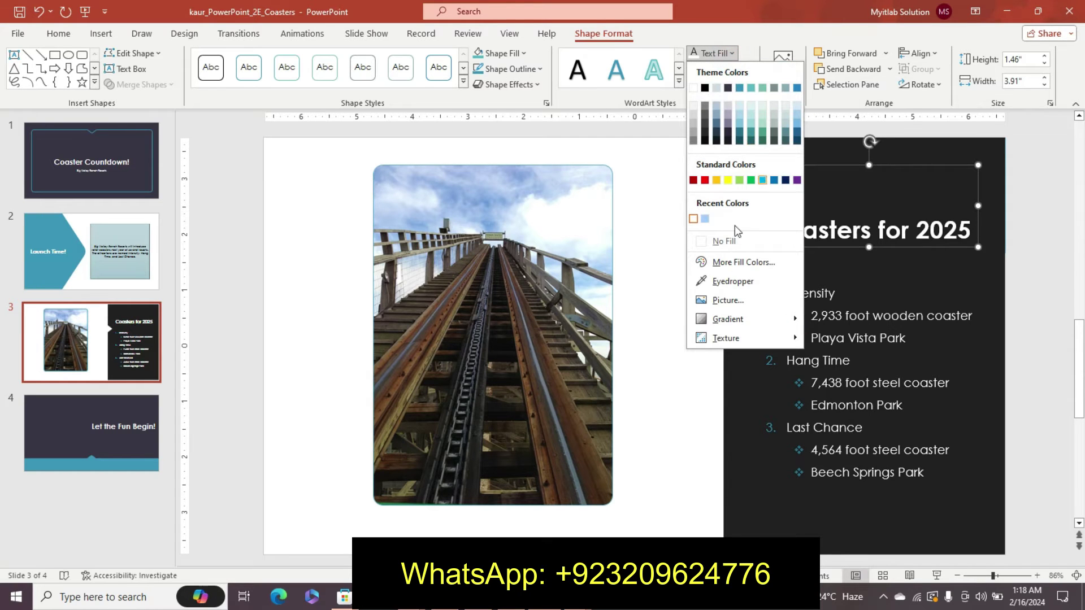
{"action": "left_click", "coordinate": [729, 281]}
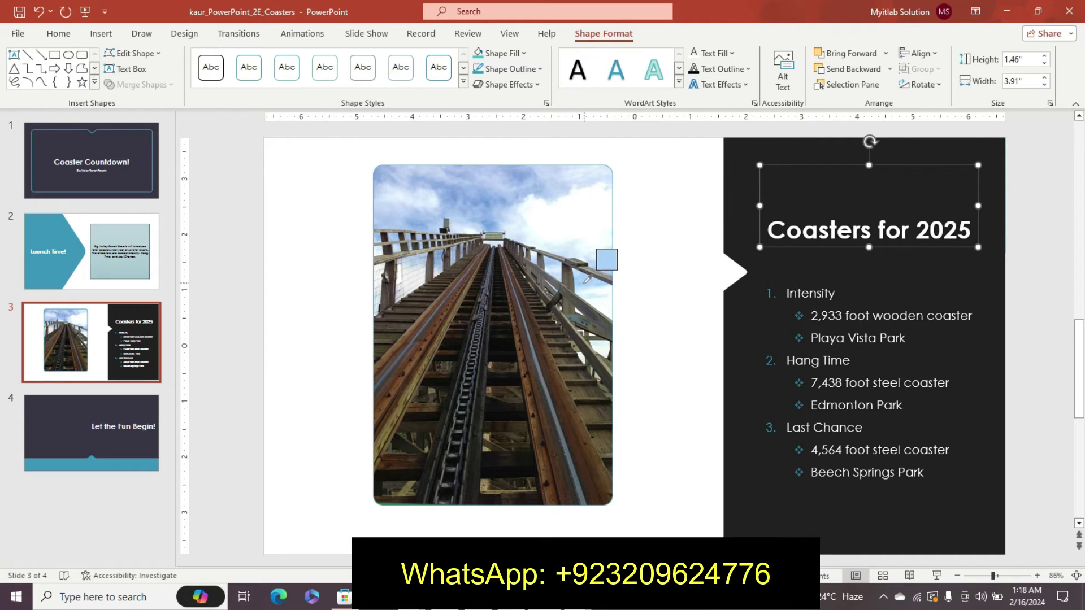
{"action": "left_click", "coordinate": [587, 280]}
{"action": "left_click", "coordinate": [602, 292]}
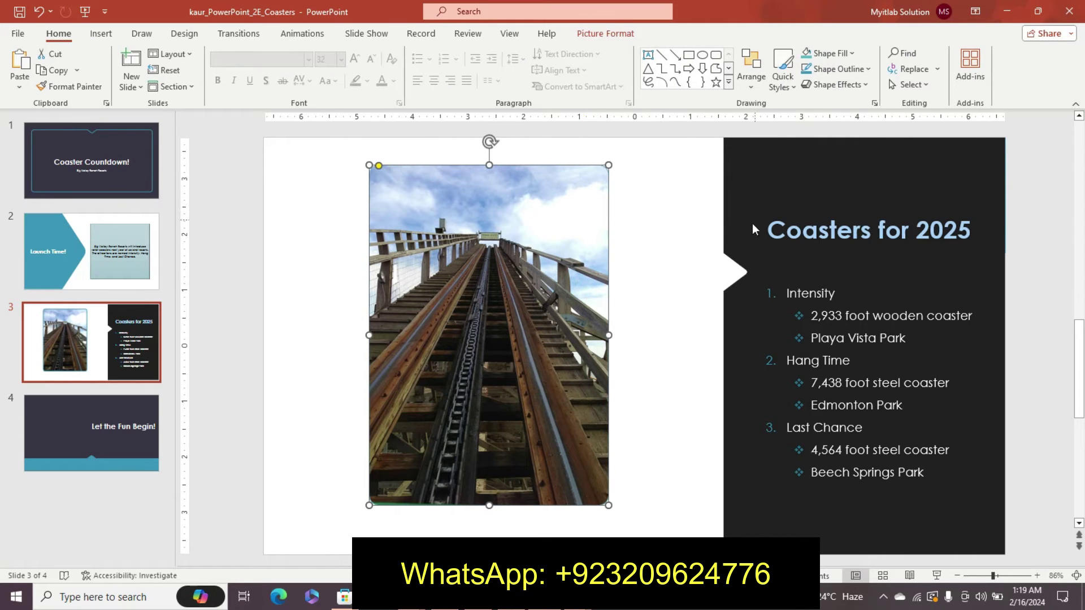
{"action": "left_click_drag", "start_coordinate": [766, 226], "coordinate": [979, 214]}
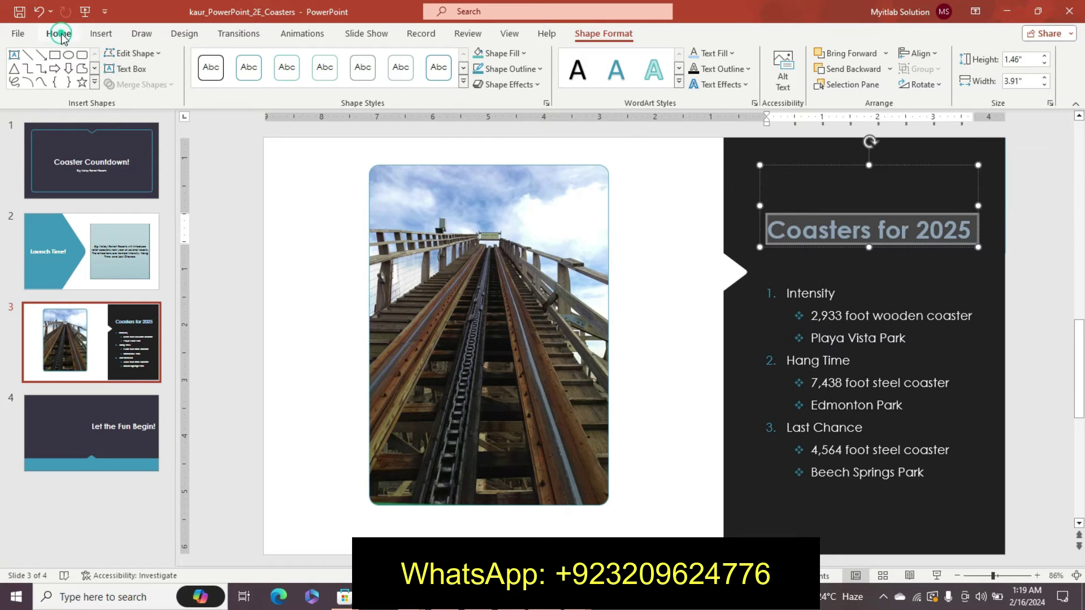
{"action": "left_click", "coordinate": [59, 34]}
{"action": "left_click", "coordinate": [70, 86]}
- Paint slide 3's title formatting onto the Coaster Countdown! title and restore it to 54 pt
{"action": "left_click", "coordinate": [90, 160]}
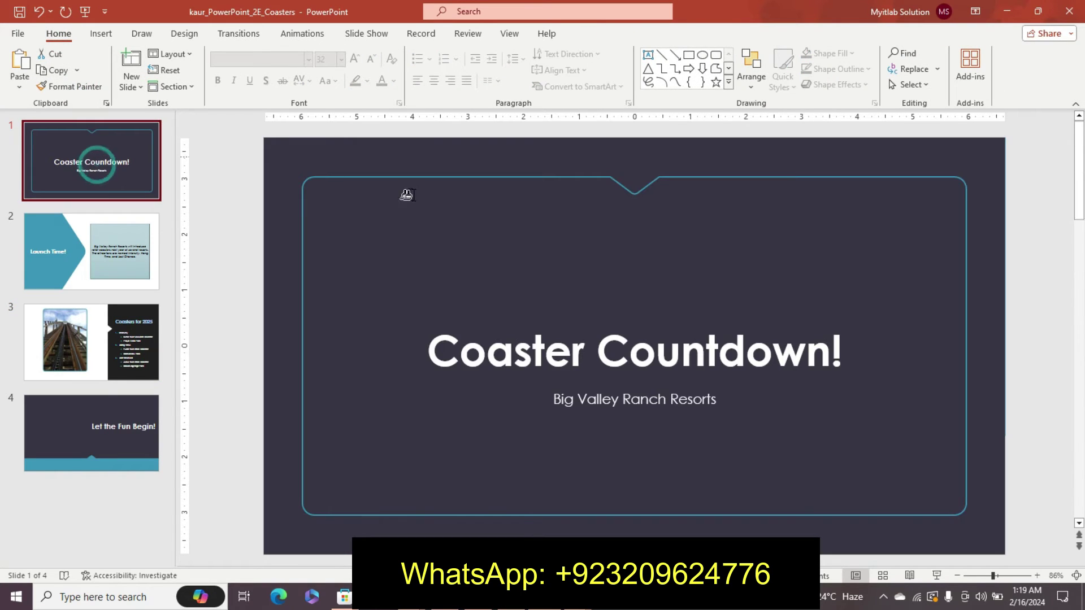
{"action": "left_click_drag", "start_coordinate": [423, 342], "coordinate": [845, 337]}
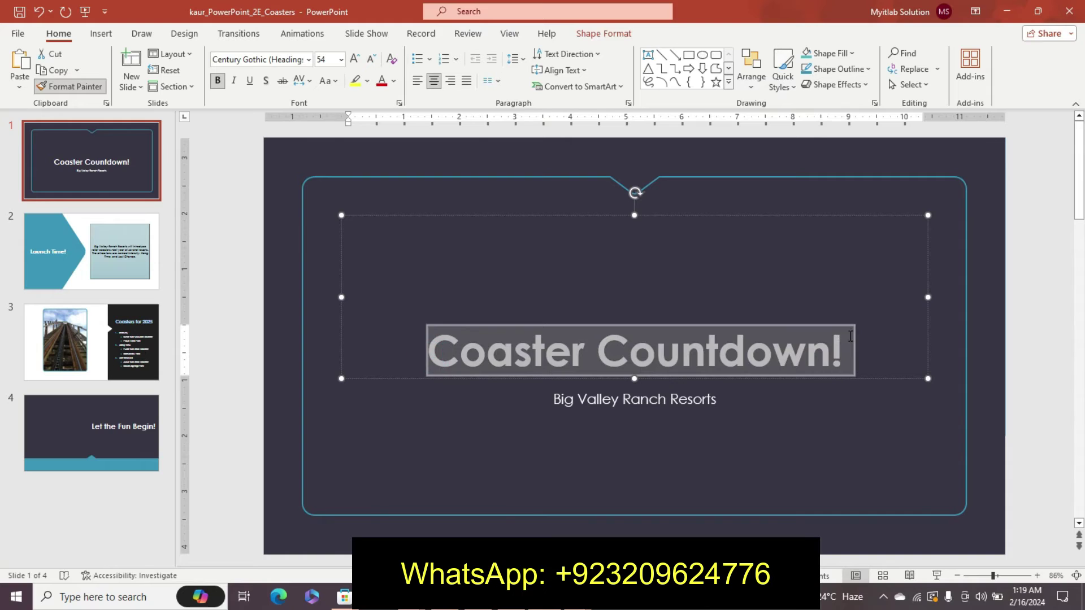
{"action": "left_click", "coordinate": [540, 332]}
{"action": "left_click_drag", "start_coordinate": [508, 367], "coordinate": [767, 362]}
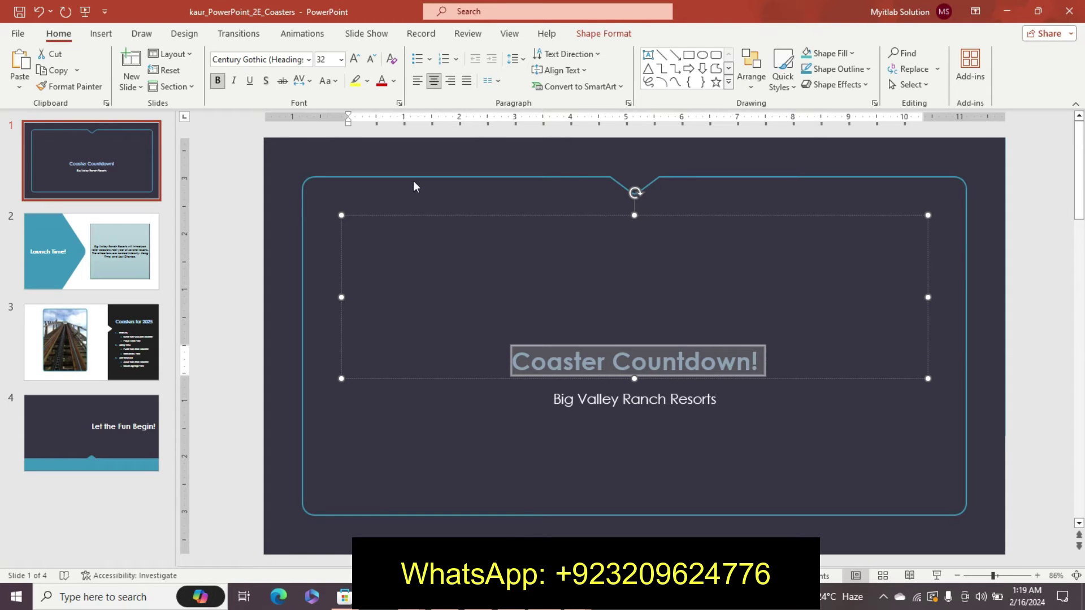
{"action": "key", "text": "ctrl+shift+period"}
{"action": "key", "text": "ctrl+shift+period"}
{"action": "key", "text": "ctrl+shift+period"}
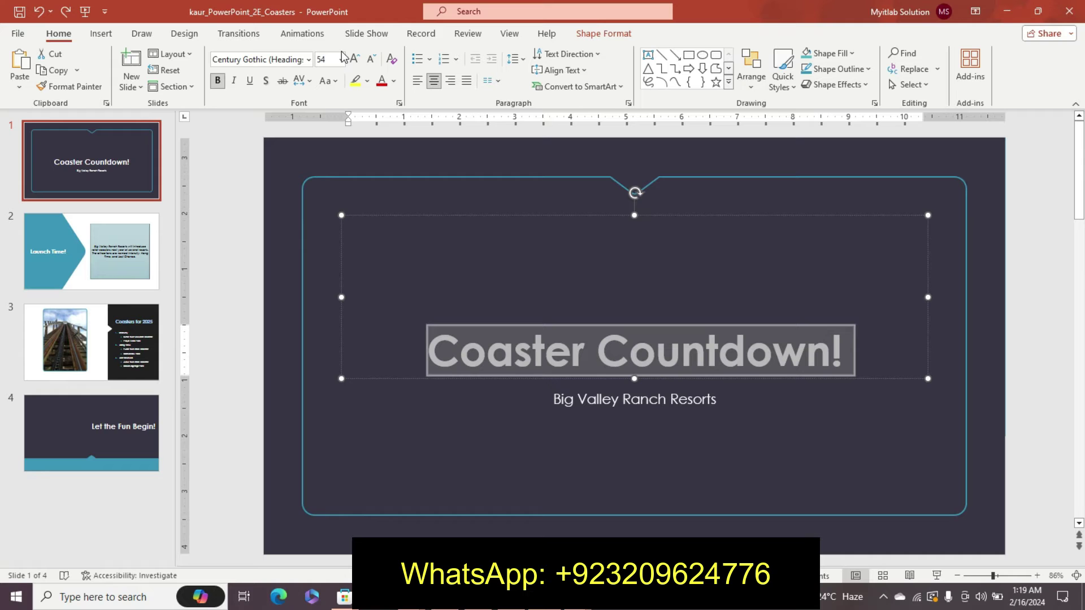
- Copy the Coasters for 2025 title formatting again and paint it onto slide 1's title
{"action": "left_click", "coordinate": [105, 341]}
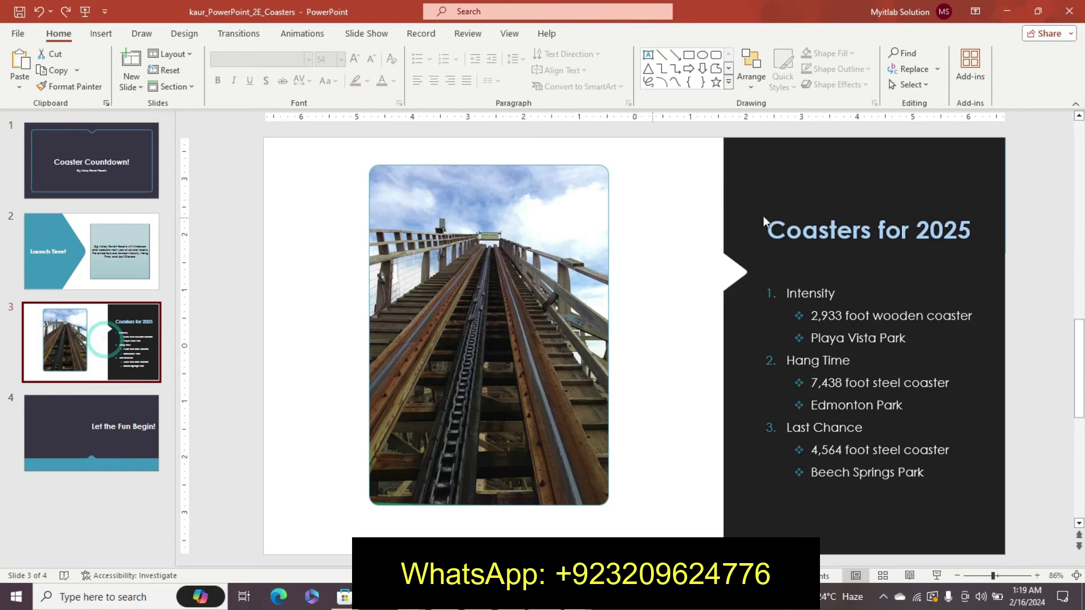
{"action": "left_click_drag", "start_coordinate": [775, 231], "coordinate": [1026, 230]}
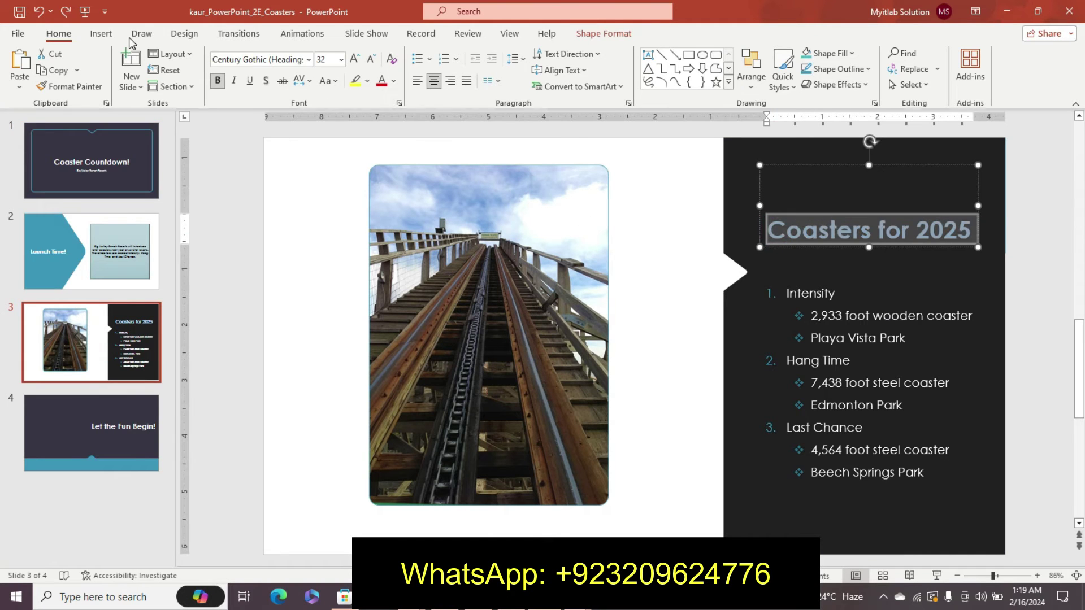
{"action": "left_click", "coordinate": [84, 87]}
{"action": "left_click", "coordinate": [123, 180]}
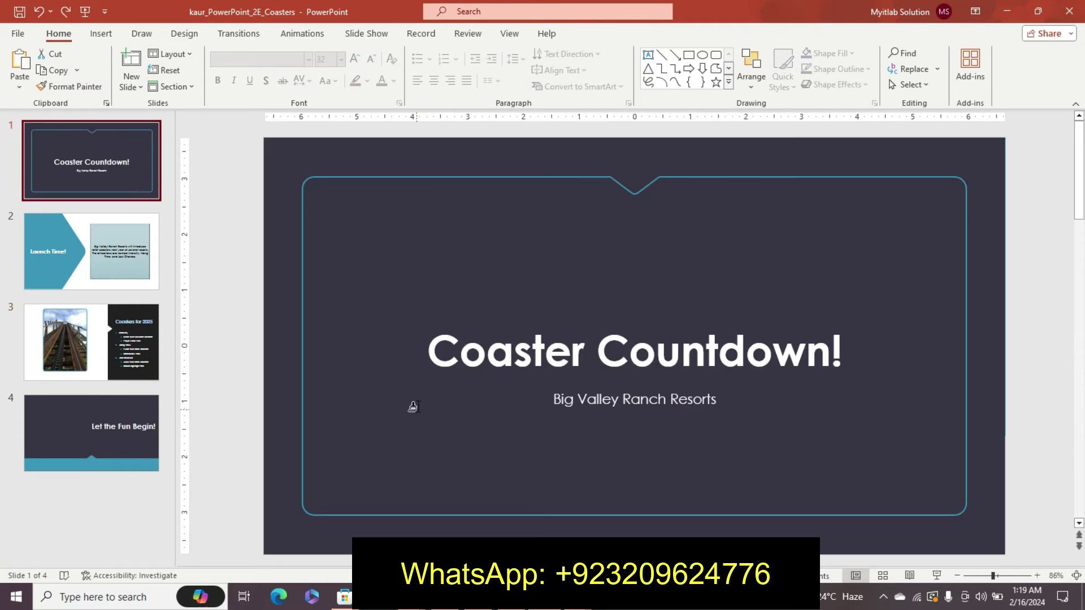
{"action": "left_click_drag", "start_coordinate": [430, 341], "coordinate": [848, 316]}
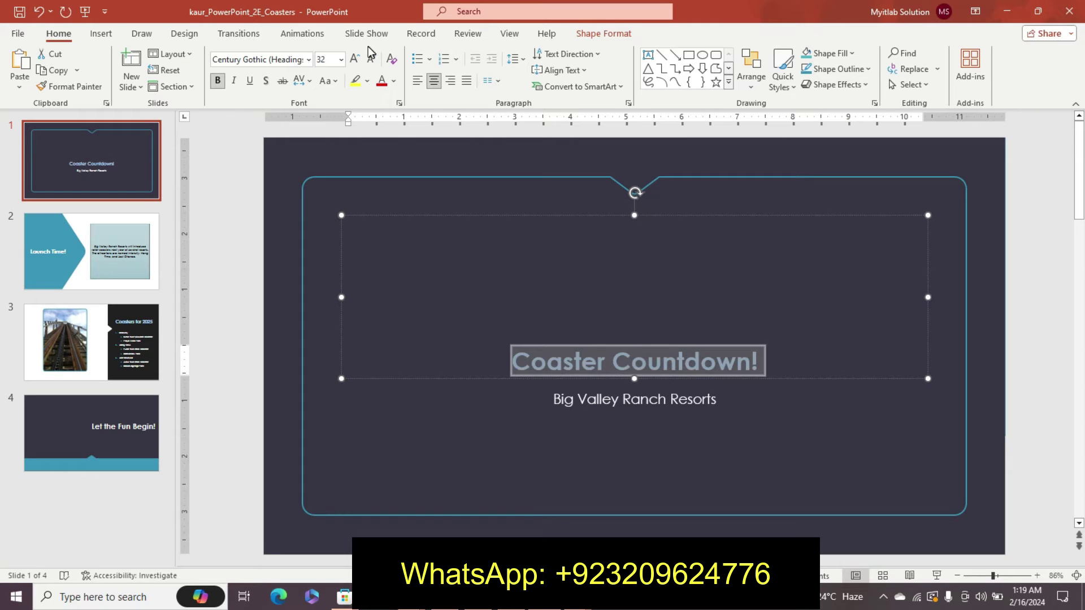
- Enlarge the slide 1 title three steps, then shrink it one size before going to Word
{"action": "left_click", "coordinate": [355, 58]}
{"action": "left_click", "coordinate": [355, 59]}
{"action": "left_click", "coordinate": [355, 58]}
{"action": "left_click", "coordinate": [355, 59]}
{"action": "left_click", "coordinate": [354, 59]}
{"action": "left_click", "coordinate": [355, 59]}
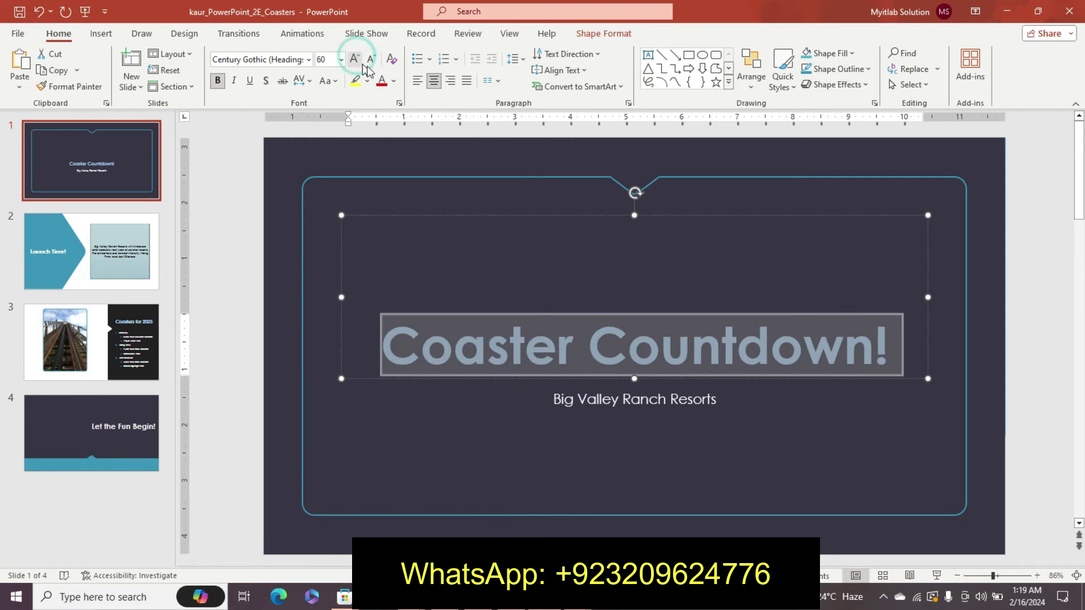
{"action": "left_click", "coordinate": [371, 61]}
{"action": "left_click", "coordinate": [555, 415]}
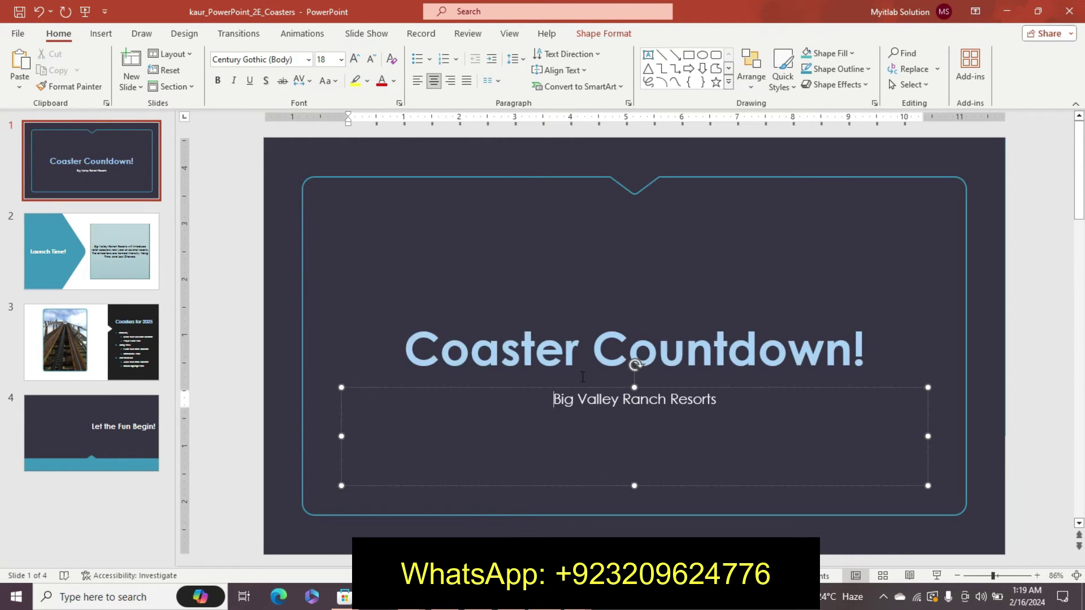
{"action": "key", "text": "alt+Tab"}
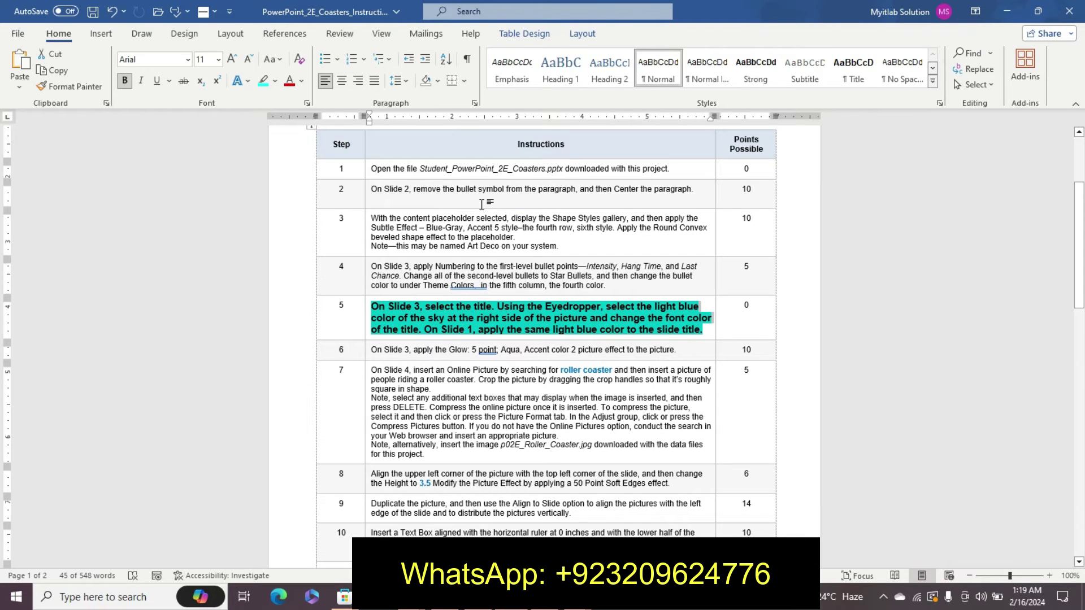
- Undo step 5's emphasis and make step 6 12 pt, bold and teal-highlighted
{"action": "key", "text": "ctrl+z"}
{"action": "key", "text": "ctrl+z"}
{"action": "key", "text": "ctrl+z"}
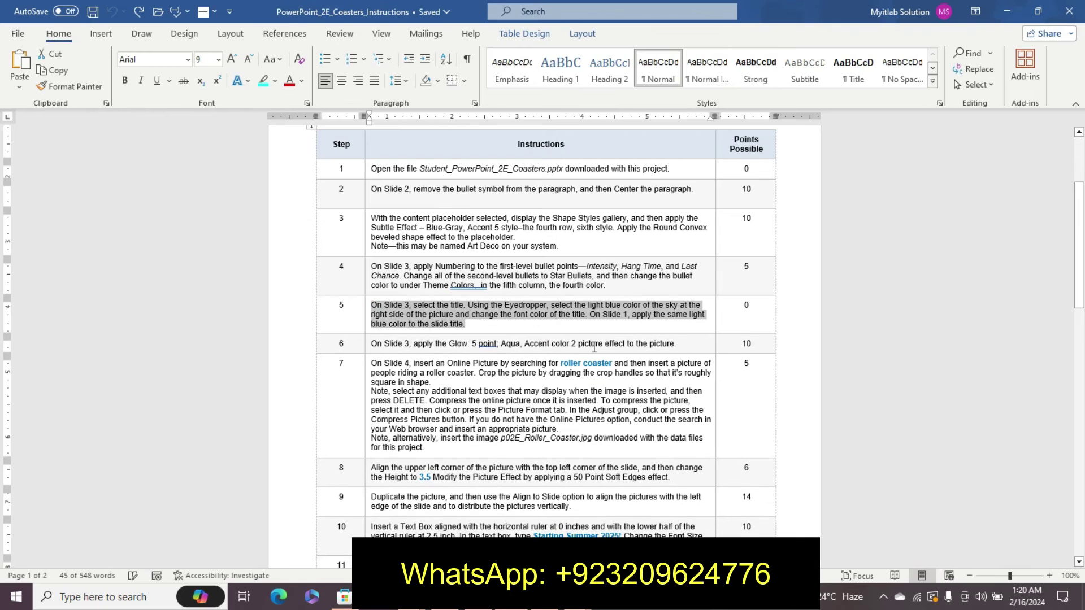
{"action": "left_click", "coordinate": [365, 350]}
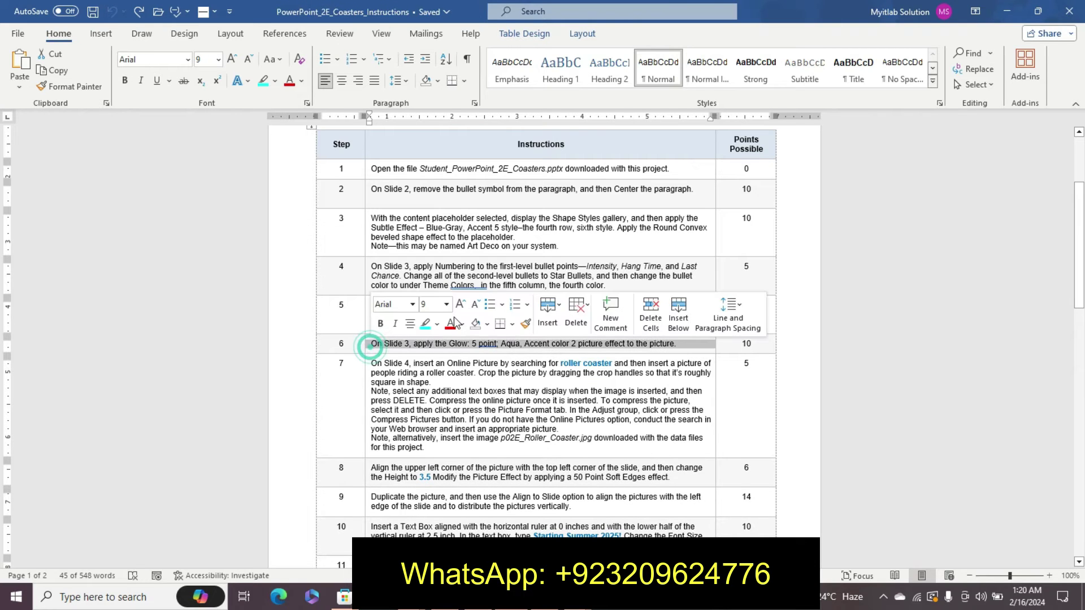
{"action": "key", "text": "ctrl+bracketright"}
{"action": "key", "text": "ctrl+bracketright"}
{"action": "key", "text": "ctrl+bracketright"}
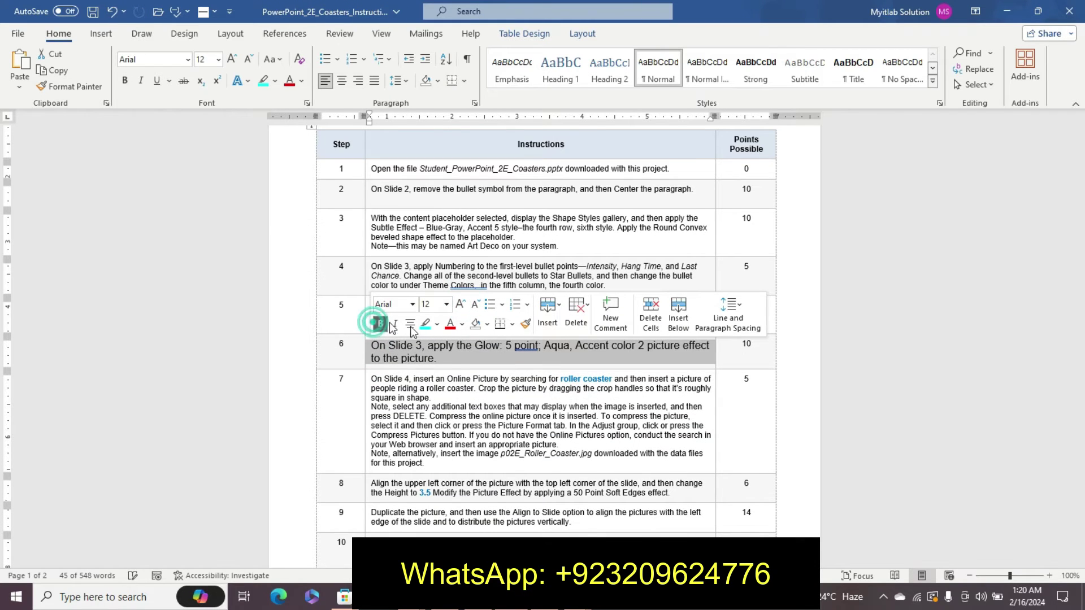
{"action": "left_click", "coordinate": [382, 325]}
{"action": "left_click", "coordinate": [424, 324]}
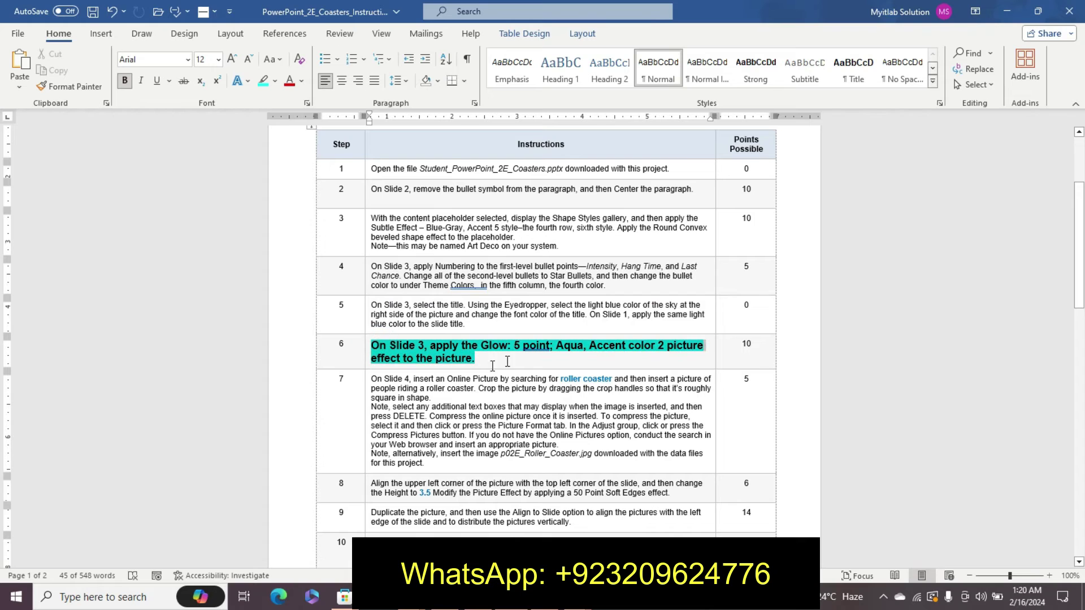
- Go to slide 3 in PowerPoint and select the roller-coaster photo
{"action": "key", "text": "alt+Tab"}
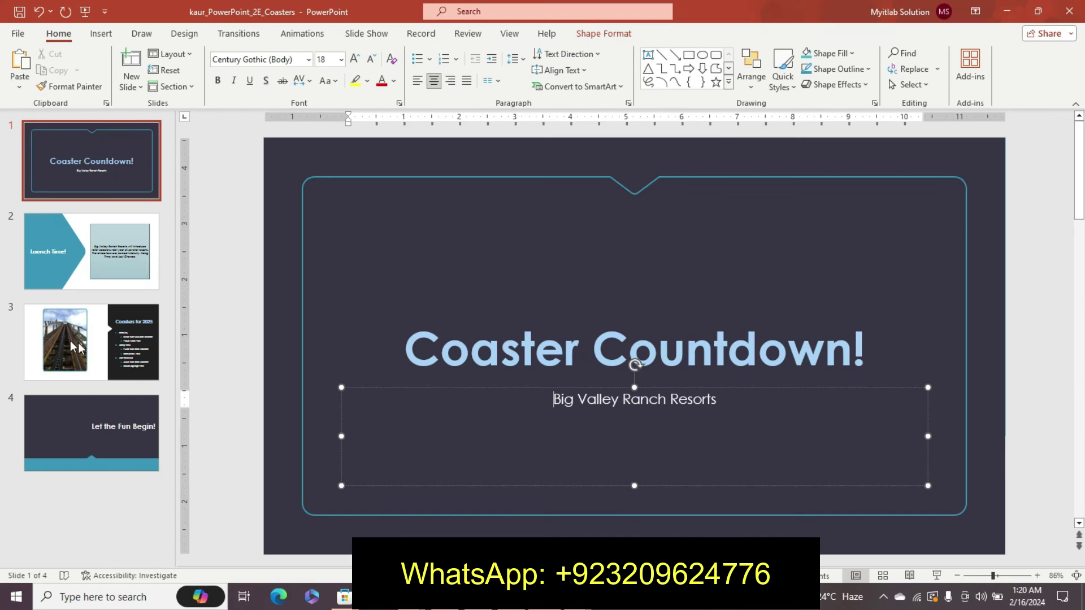
{"action": "left_click", "coordinate": [90, 342]}
{"action": "key", "text": "alt+Tab"}
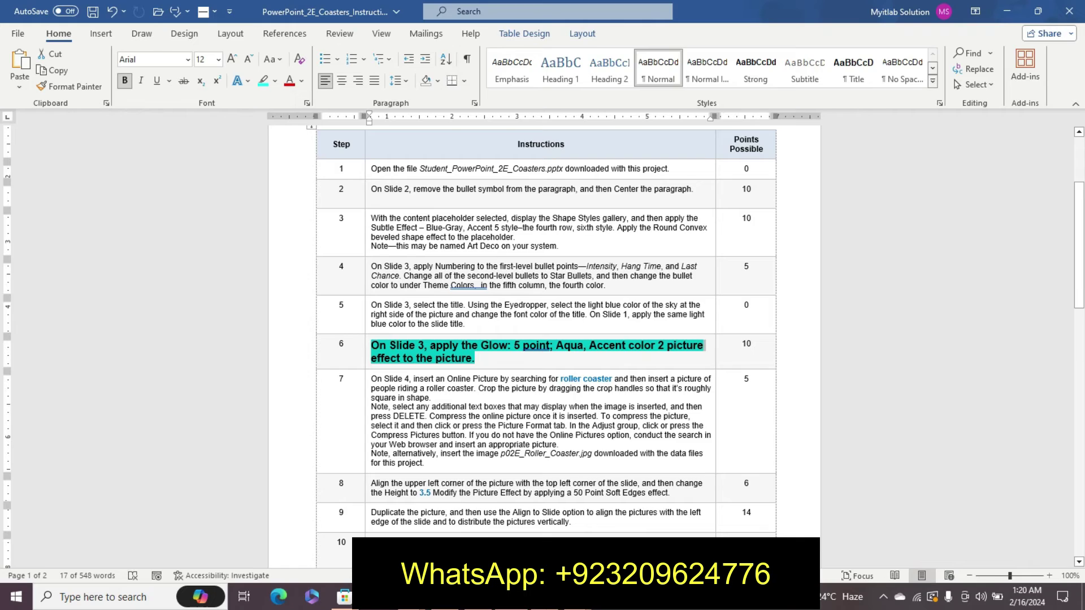
{"action": "key", "text": "alt+Tab"}
{"action": "left_click", "coordinate": [481, 294]}
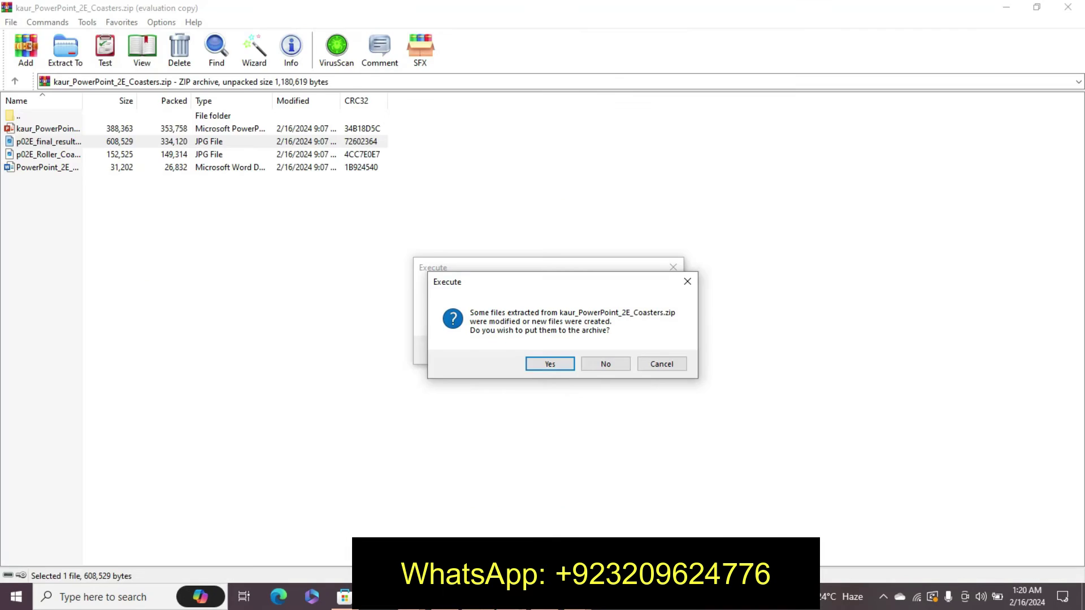
- Apply the 5 pt Aqua glow to the slide 3 photo from Picture Effects
{"action": "key", "text": "alt+Tab"}
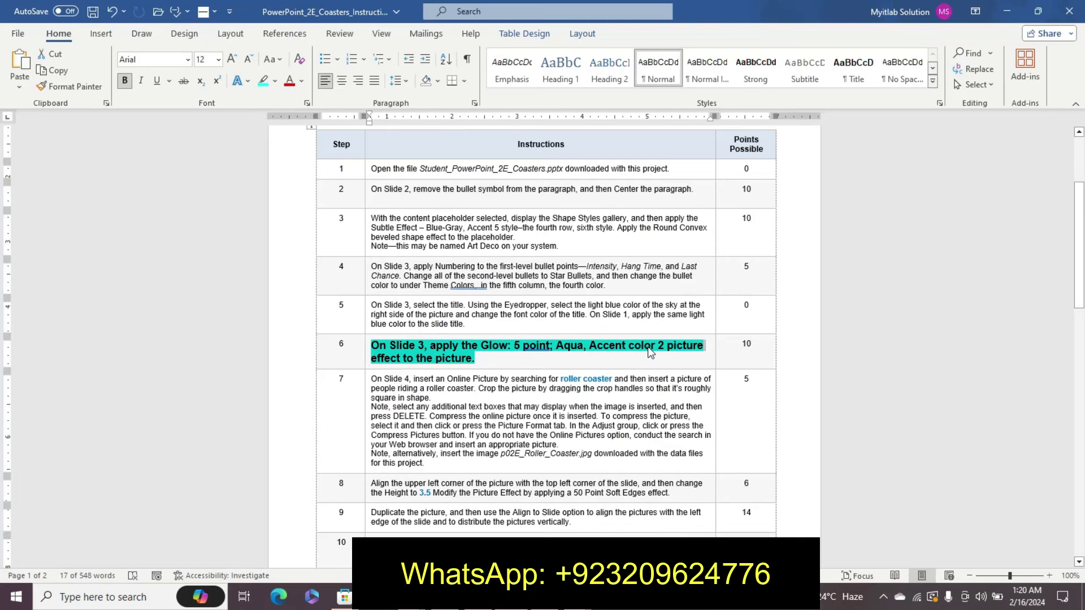
{"action": "key", "text": "alt+Tab"}
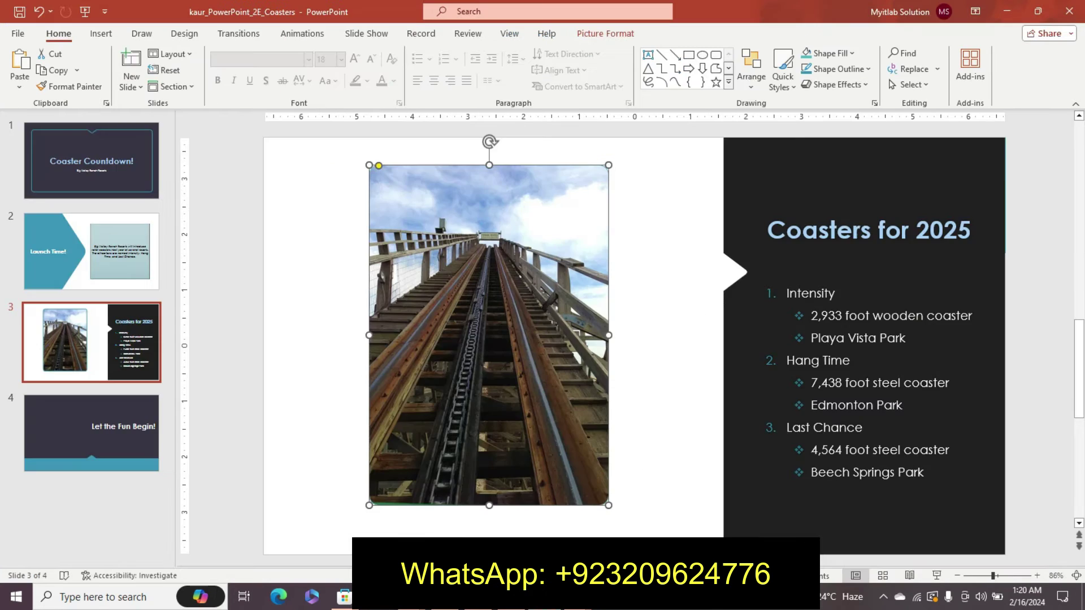
{"action": "key", "text": "alt+Tab"}
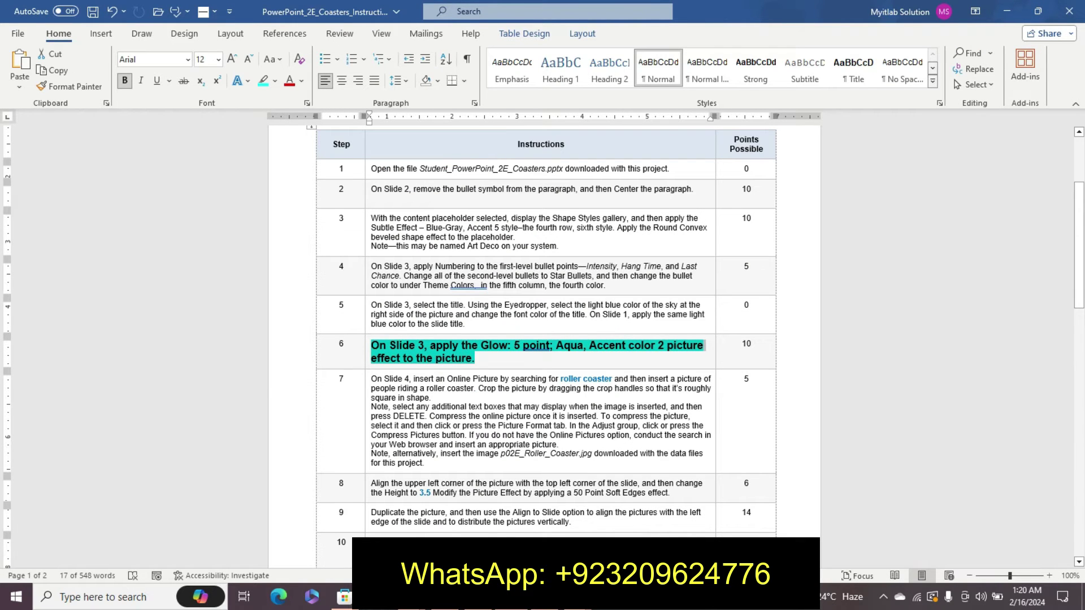
{"action": "key", "text": "alt+F4"}
{"action": "key", "text": "alt+Tab"}
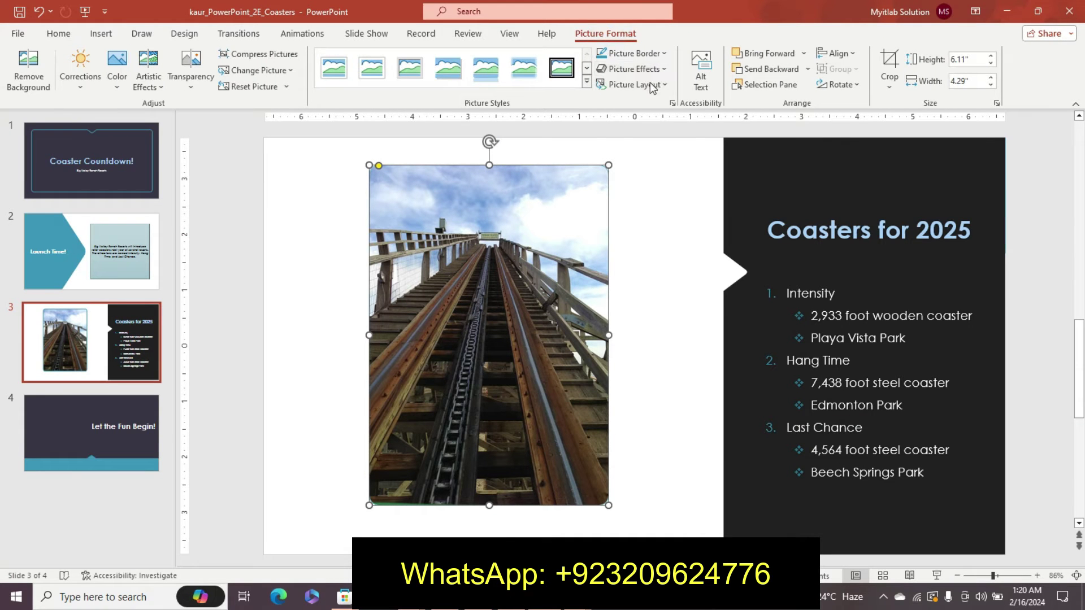
{"action": "left_click", "coordinate": [631, 69]}
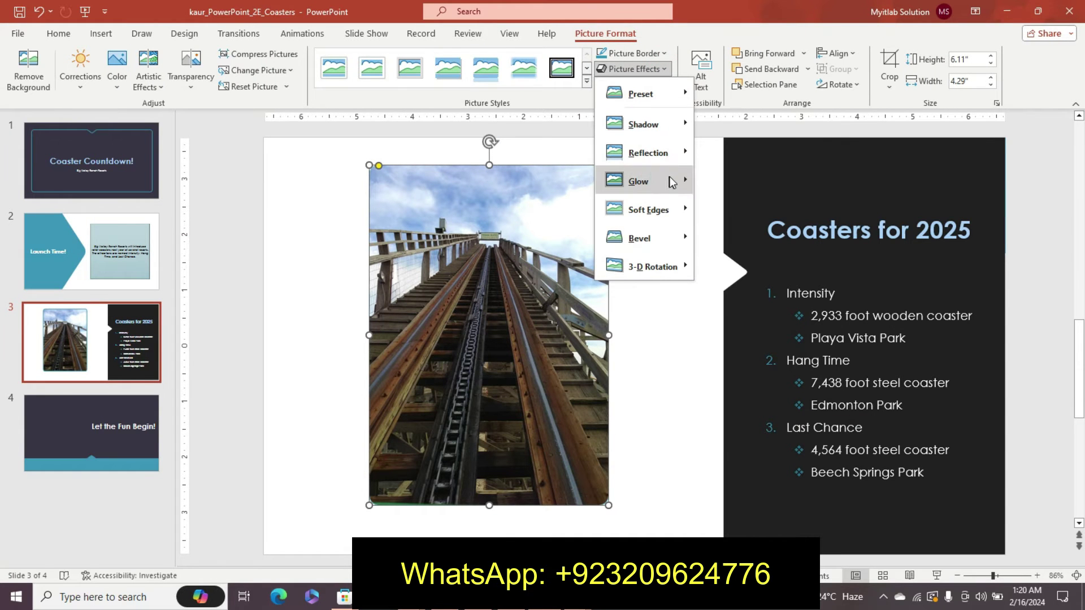
{"action": "mouse_move", "coordinate": [640, 182]}
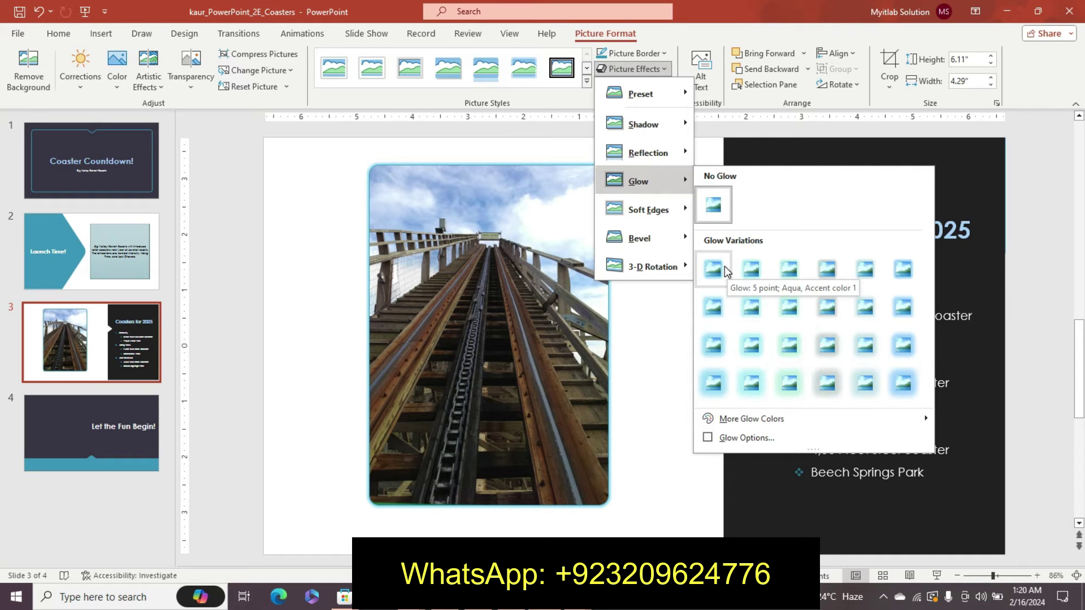
{"action": "left_click", "coordinate": [713, 268]}
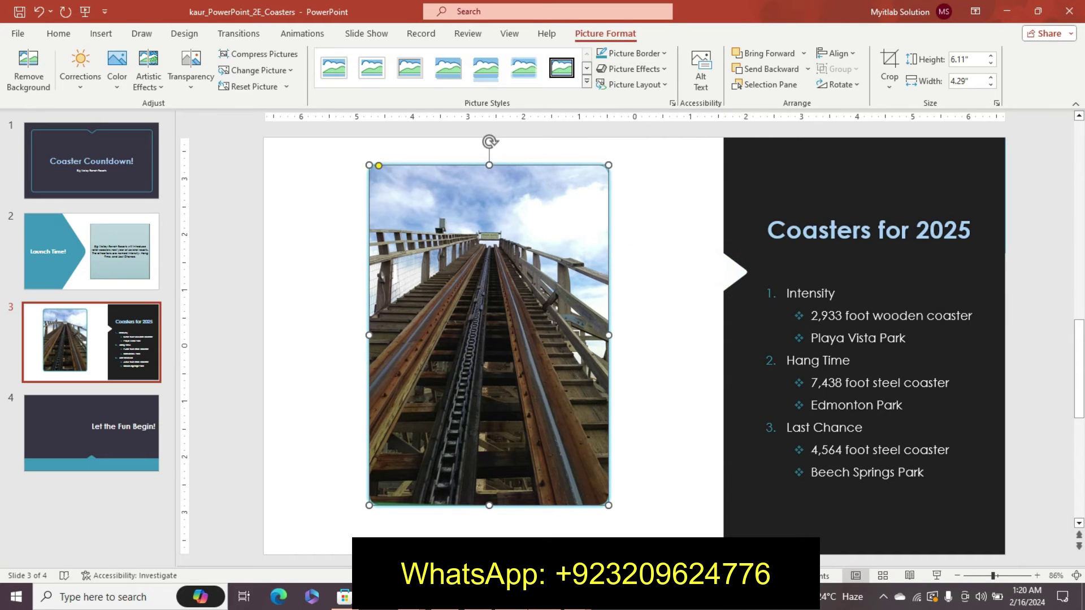
- Confirm the 5 pt Aqua glow choice in the Glow variations list
{"action": "key", "text": "alt+Tab"}
{"action": "key", "text": "alt+Tab"}
{"action": "left_click", "coordinate": [666, 72]}
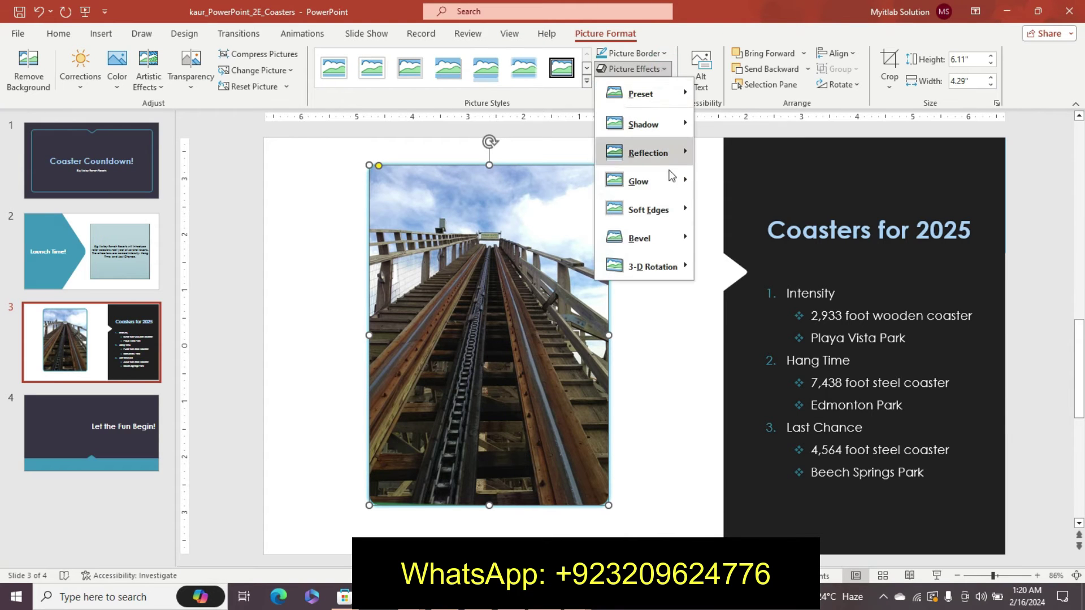
{"action": "left_click", "coordinate": [680, 190]}
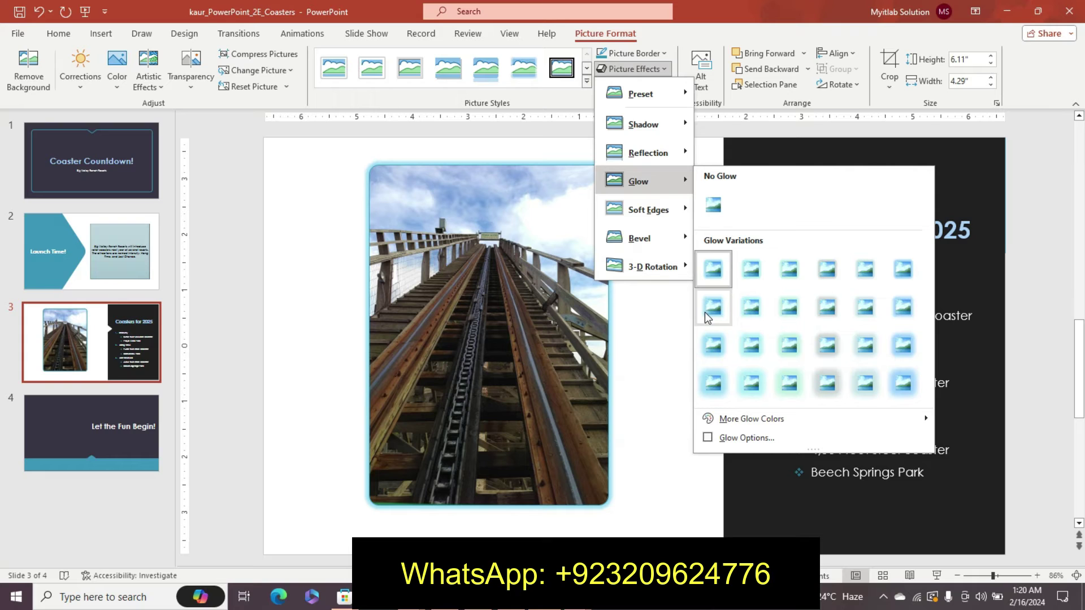
{"action": "left_click", "coordinate": [762, 267]}
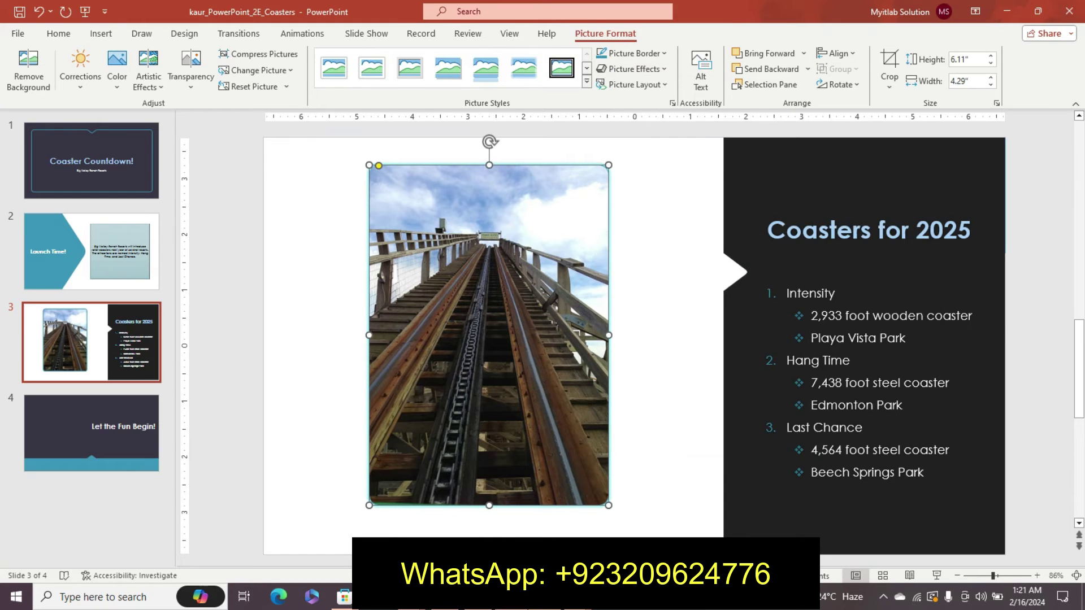
- Remove the emphasis formatting from step 6 in the Word instructions
{"action": "key", "text": "alt+Tab"}
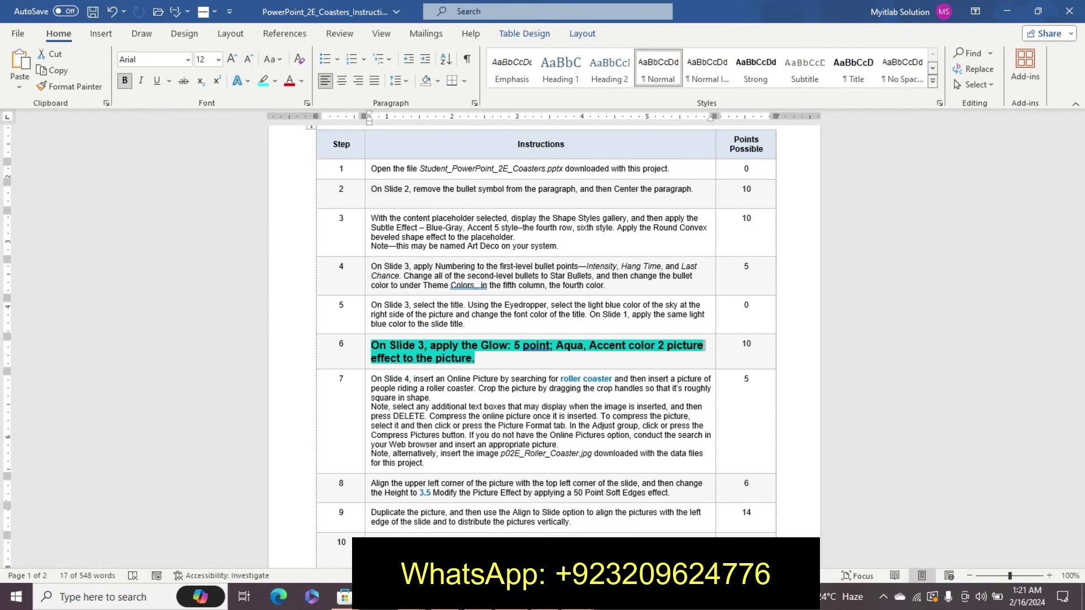
{"action": "key", "text": "alt+Tab"}
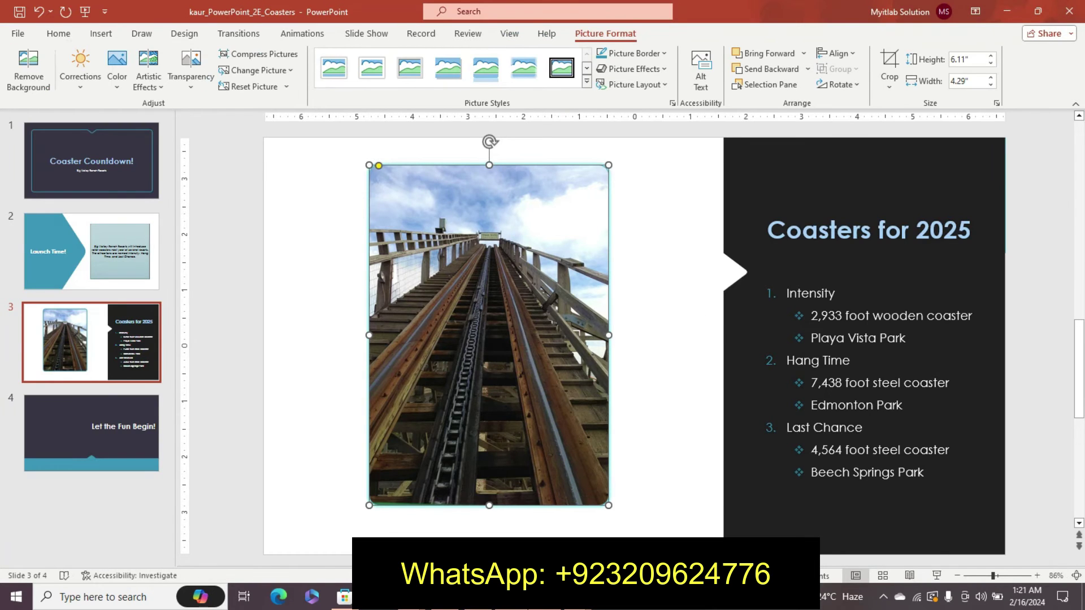
{"action": "key", "text": "alt+Tab"}
{"action": "key", "text": "ctrl+z"}
{"action": "key", "text": "ctrl+z"}
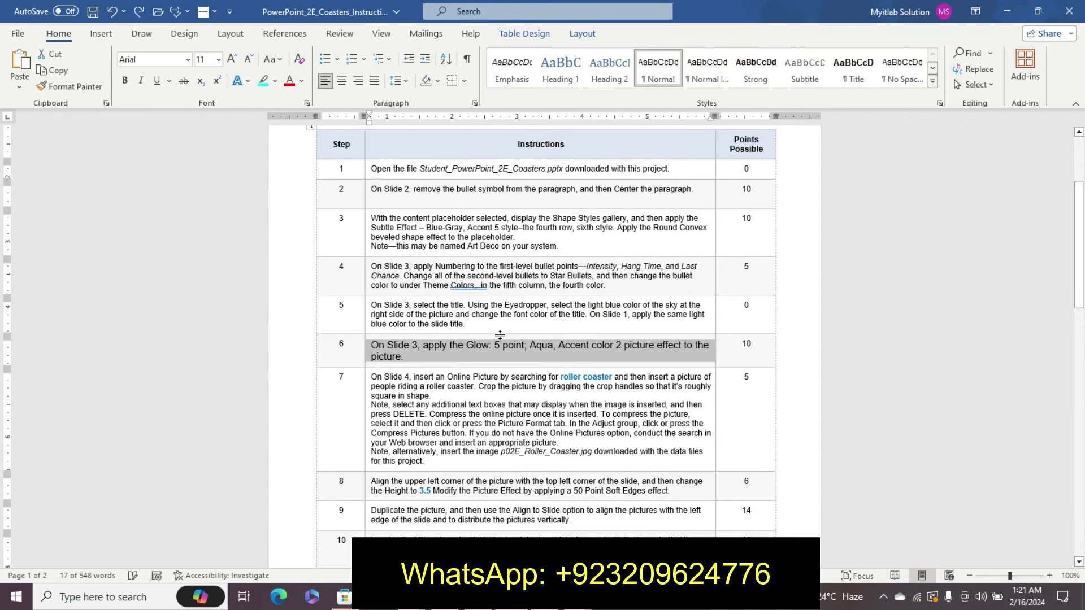
{"action": "key", "text": "ctrl+z"}
{"action": "left_click", "coordinate": [782, 269]}
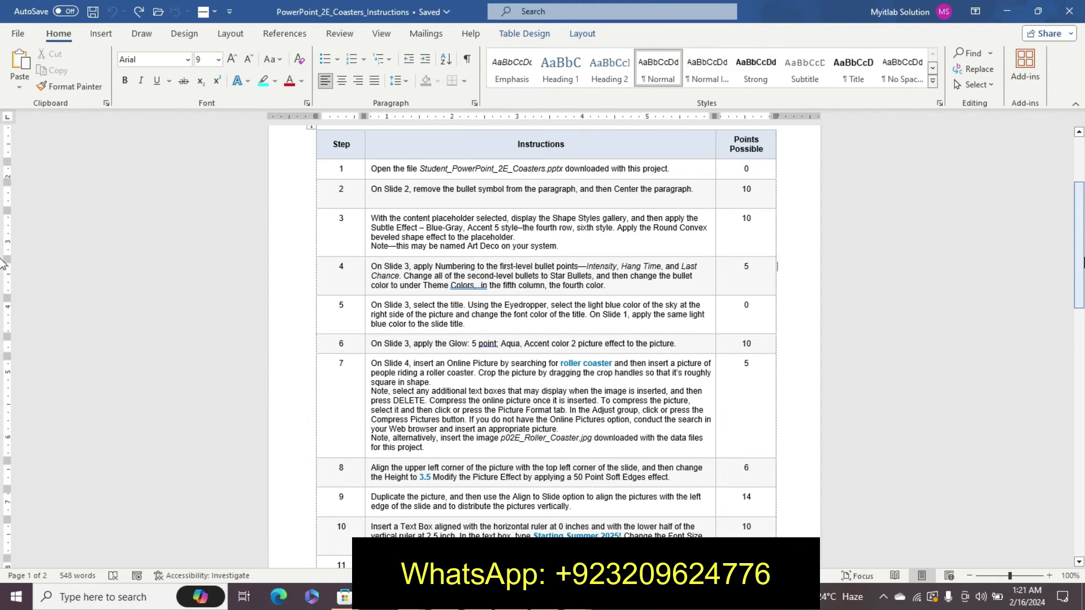
{"action": "mouse_move", "coordinate": [1077, 265]}
{"action": "left_mouse_down"}
{"action": "mouse_move", "coordinate": [1077, 302]}
{"action": "mouse_move", "coordinate": [1075, 266]}
{"action": "left_mouse_up"}
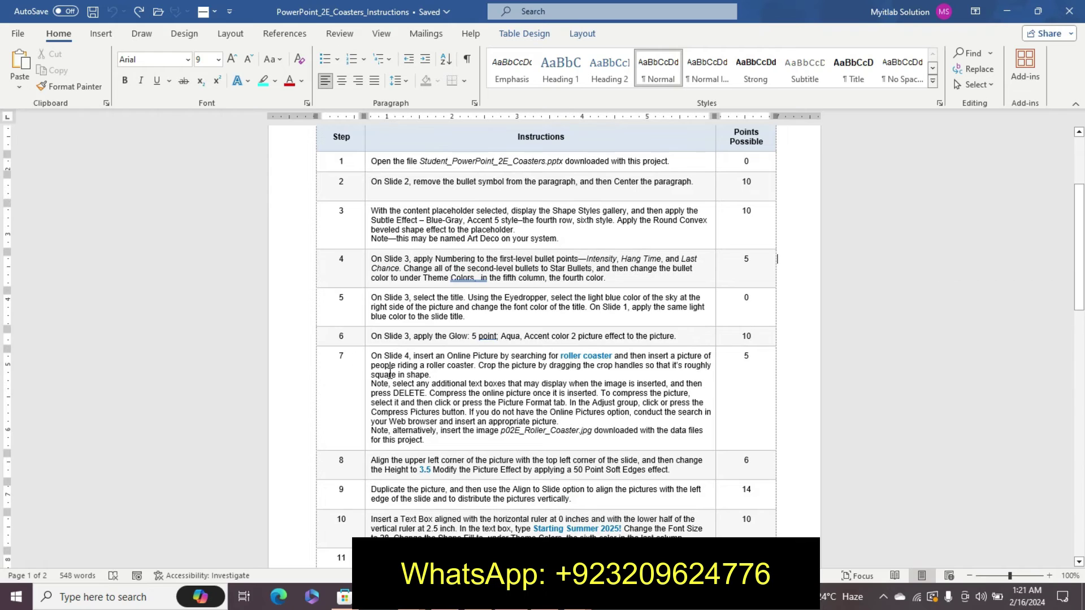
- Make step 7's first sentence 11 pt, bold and cyan-highlighted, then return to PowerPoint
{"action": "left_click", "coordinate": [368, 358]}
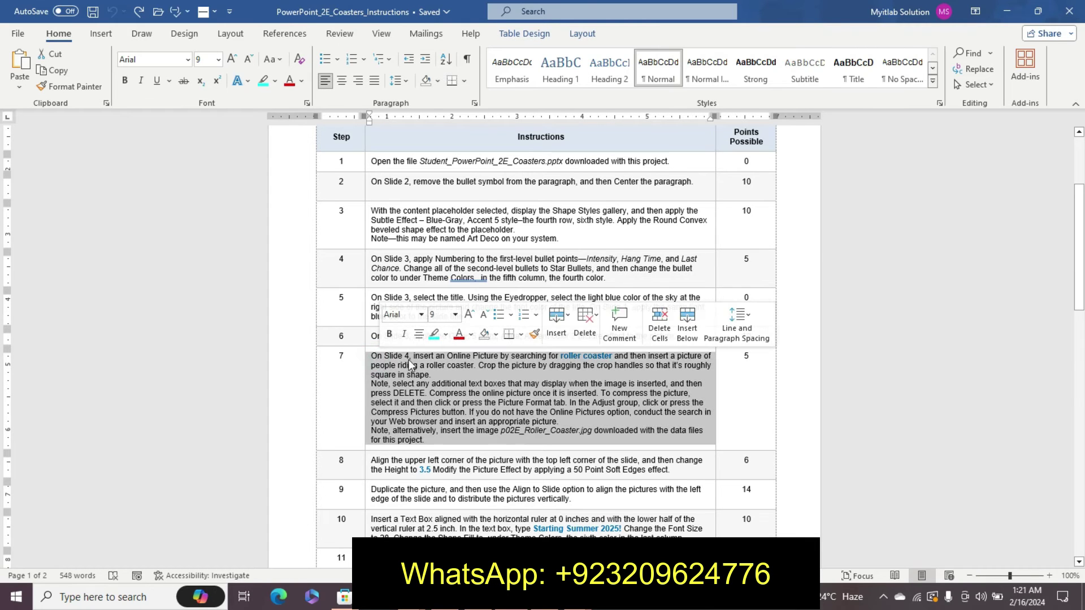
{"action": "left_click_drag", "start_coordinate": [372, 356], "coordinate": [463, 376]}
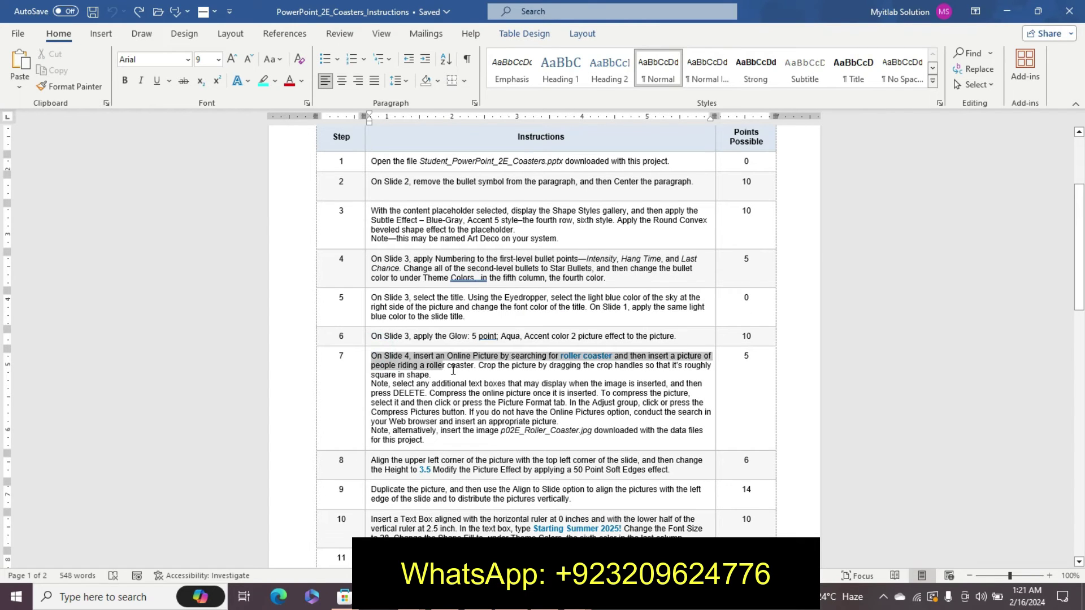
{"action": "left_click", "coordinate": [552, 331]}
{"action": "left_click", "coordinate": [552, 331]}
{"action": "left_click", "coordinate": [473, 352]}
{"action": "left_click", "coordinate": [517, 351]}
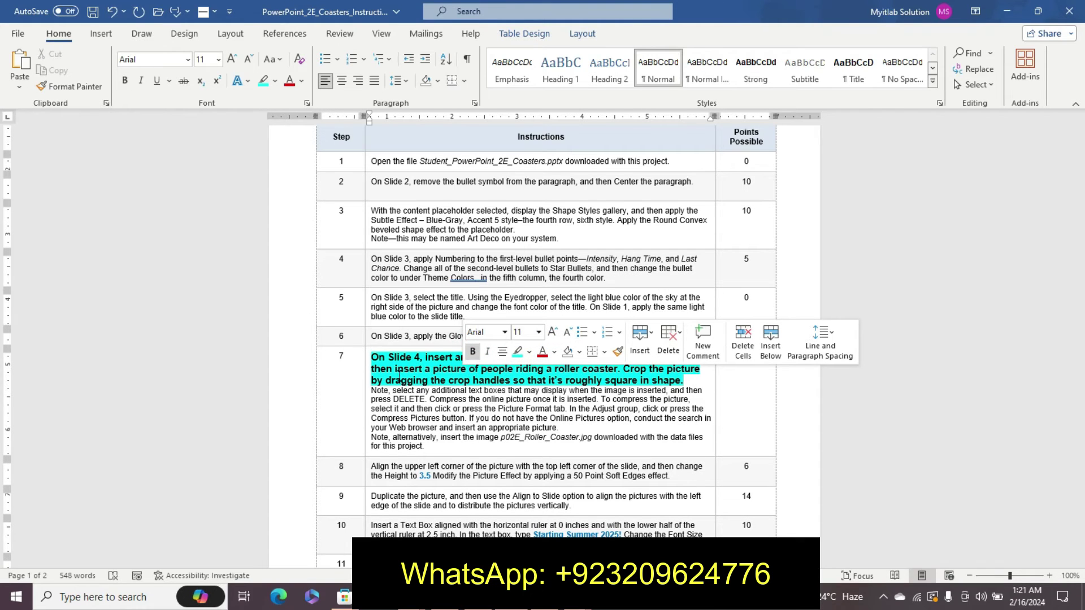
{"action": "left_click", "coordinate": [647, 369]}
{"action": "left_click_drag", "start_coordinate": [373, 362], "coordinate": [621, 377]}
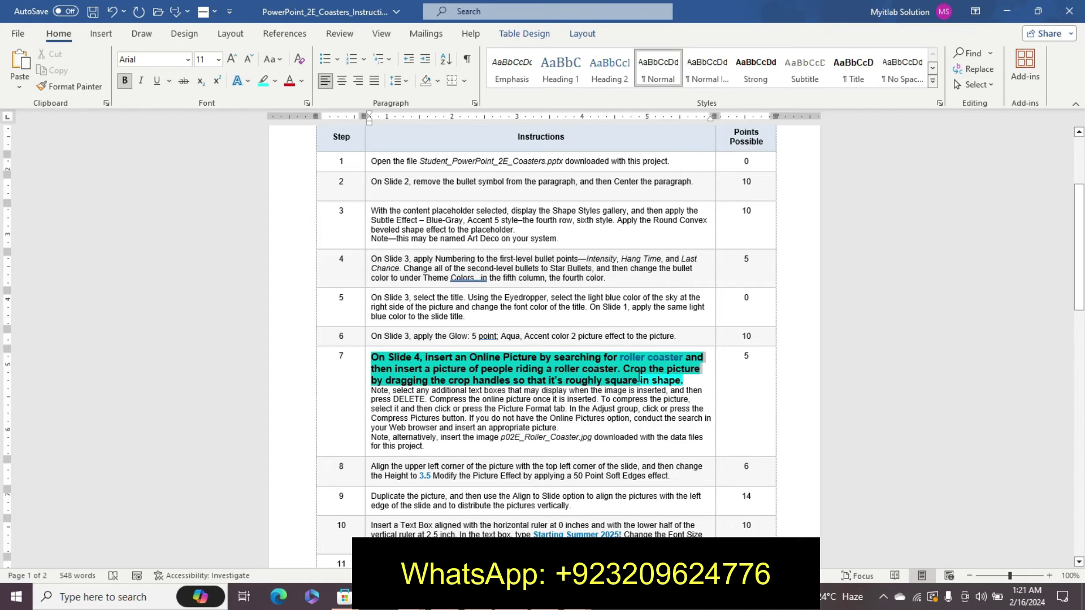
{"action": "left_click_drag", "start_coordinate": [639, 376], "coordinate": [690, 378]}
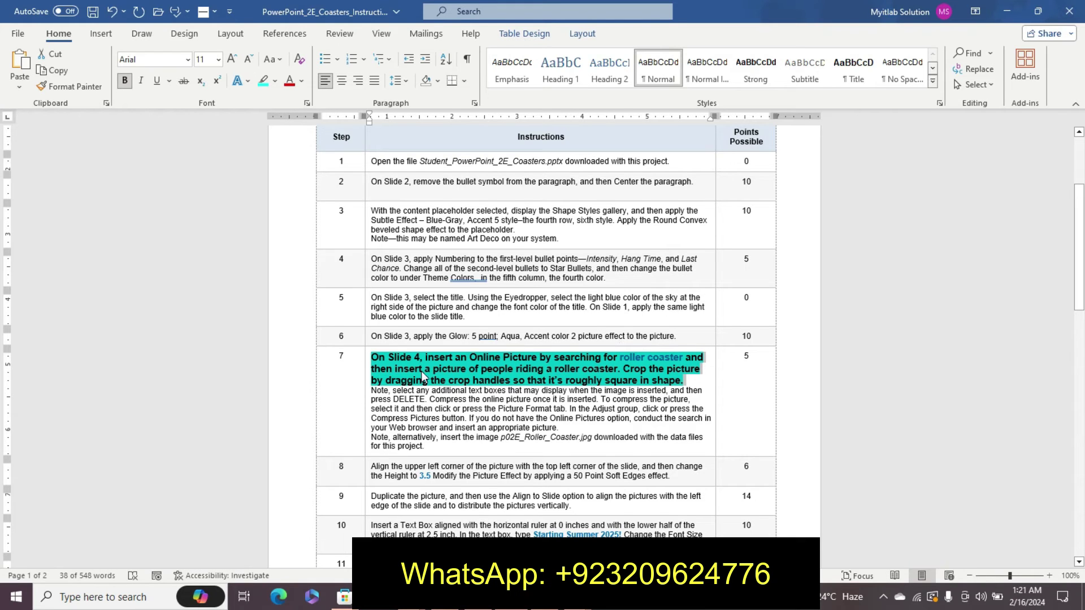
{"action": "key", "text": "alt+Tab"}
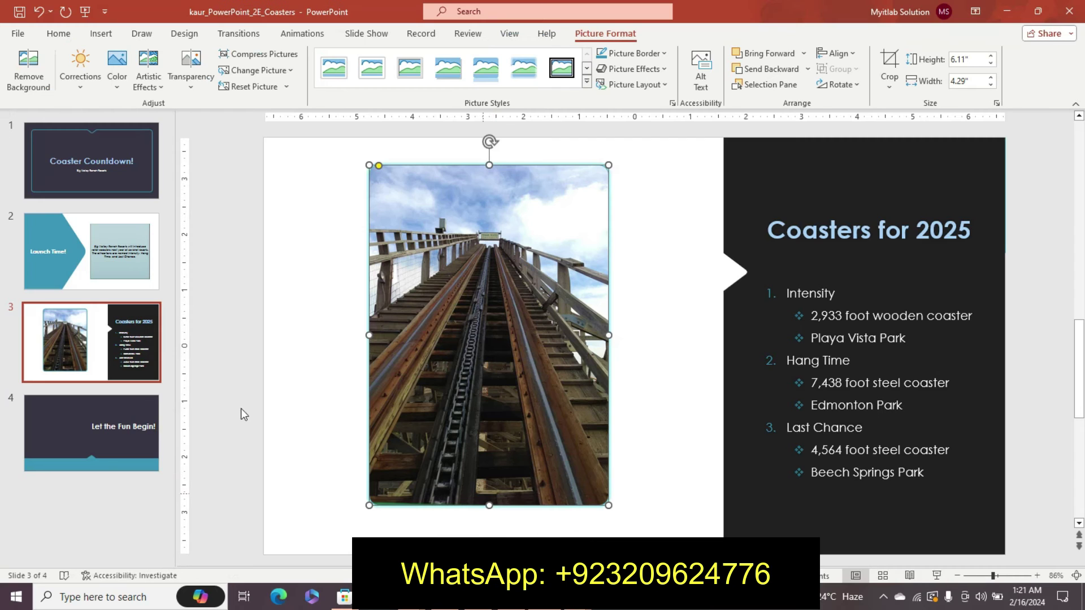
- Show slide 4 and select the words 'roller coaster' in Word's step 7
{"action": "left_click", "coordinate": [40, 424]}
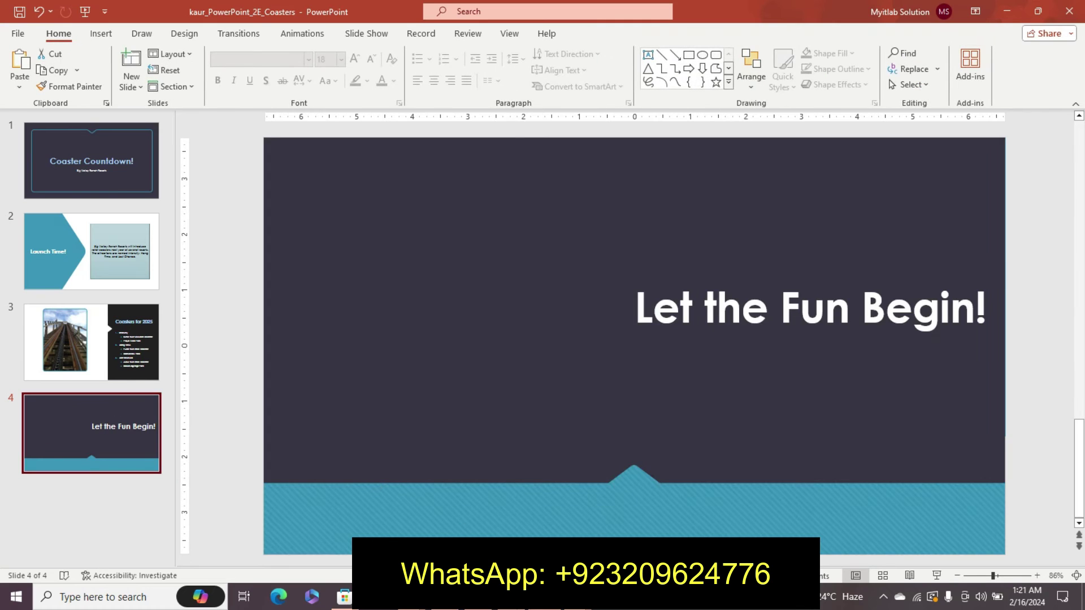
{"action": "key", "text": "alt+Tab"}
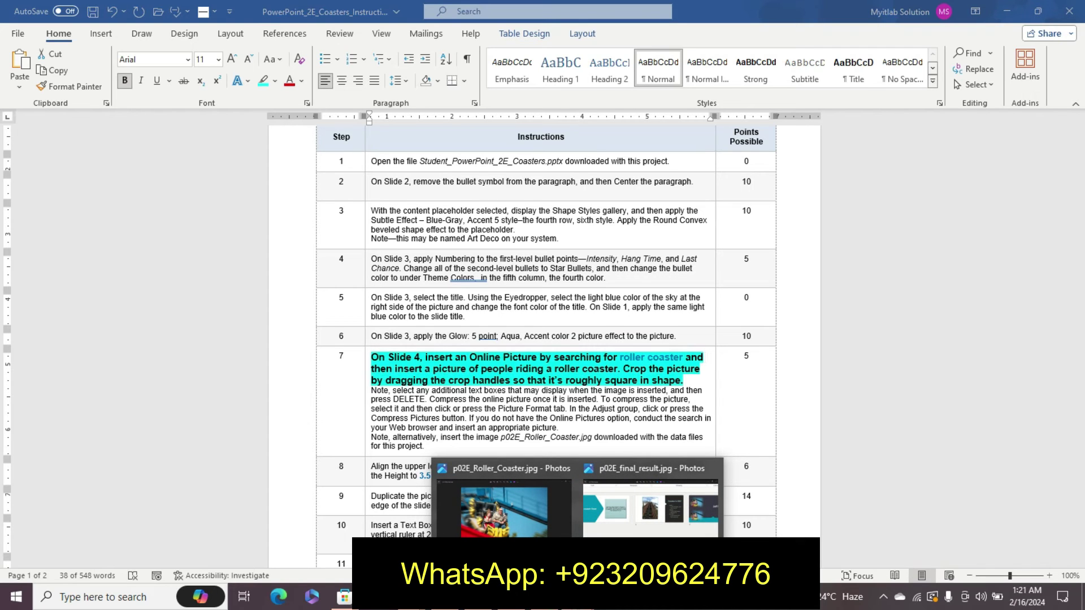
{"action": "triple_click", "coordinate": [533, 356]}
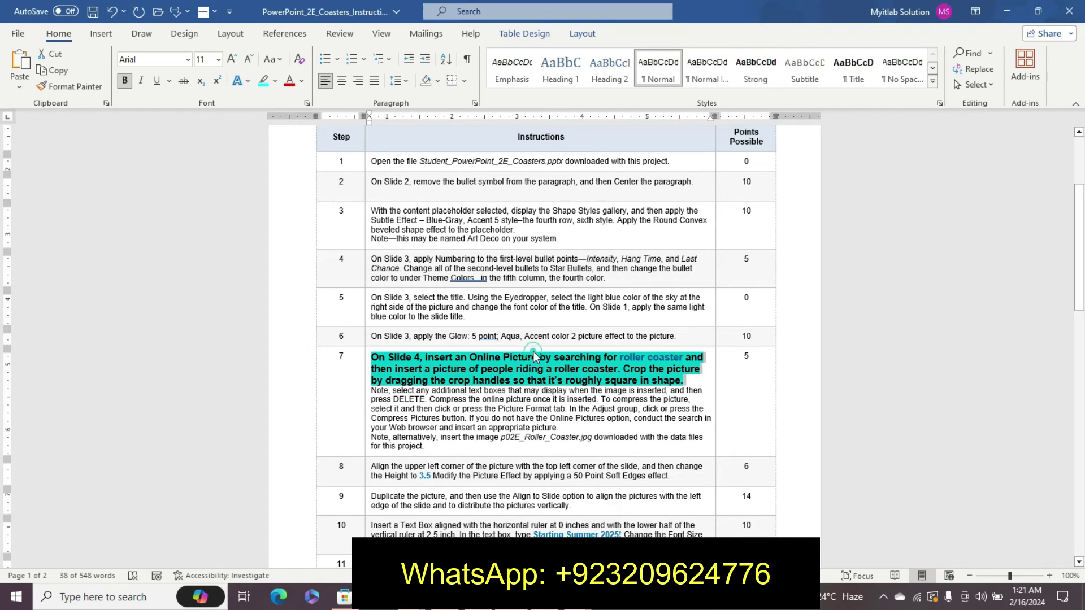
{"action": "left_click", "coordinate": [653, 360]}
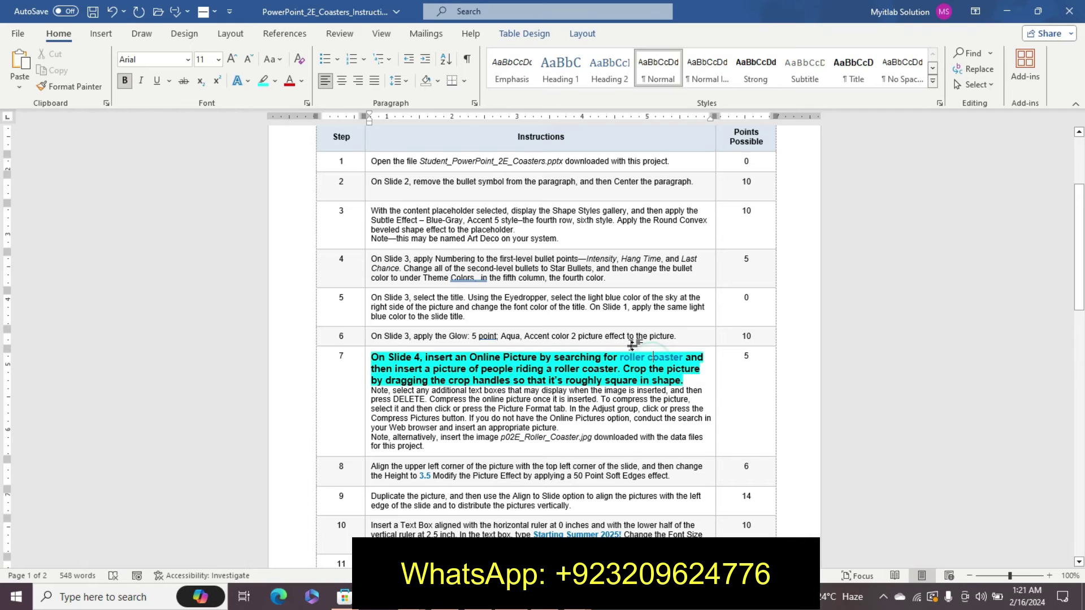
{"action": "left_click_drag", "start_coordinate": [635, 357], "coordinate": [673, 357]}
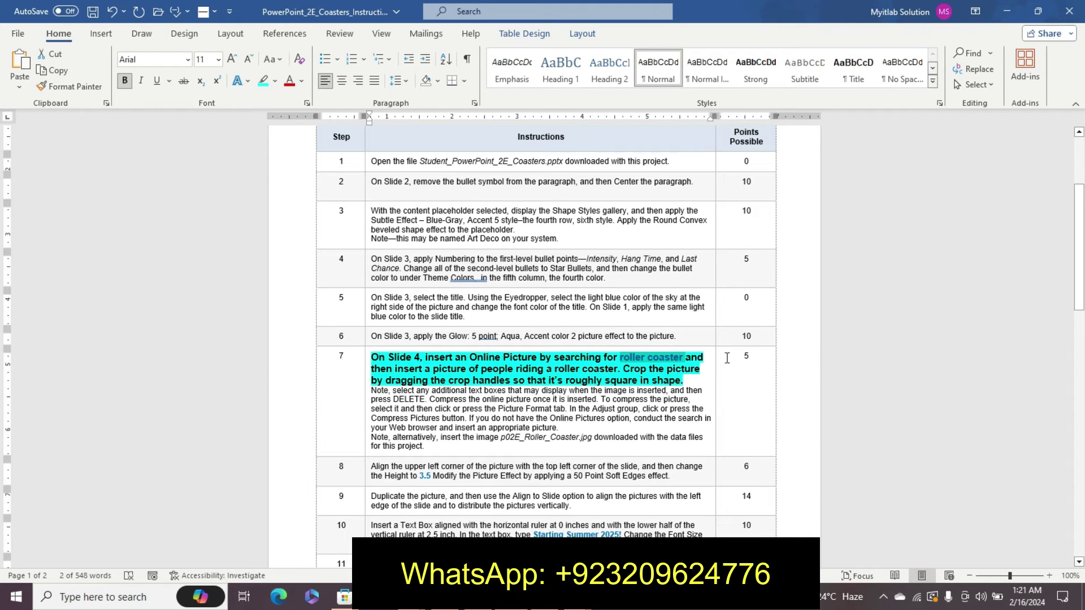
{"action": "key", "text": "alt+Tab"}
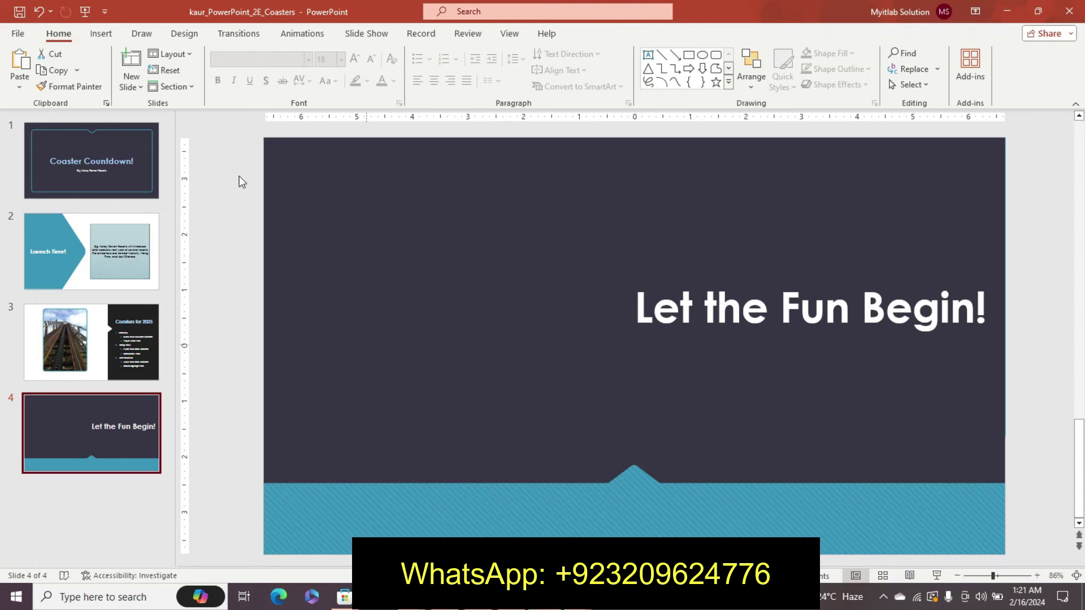
{"action": "left_click", "coordinate": [101, 34]}
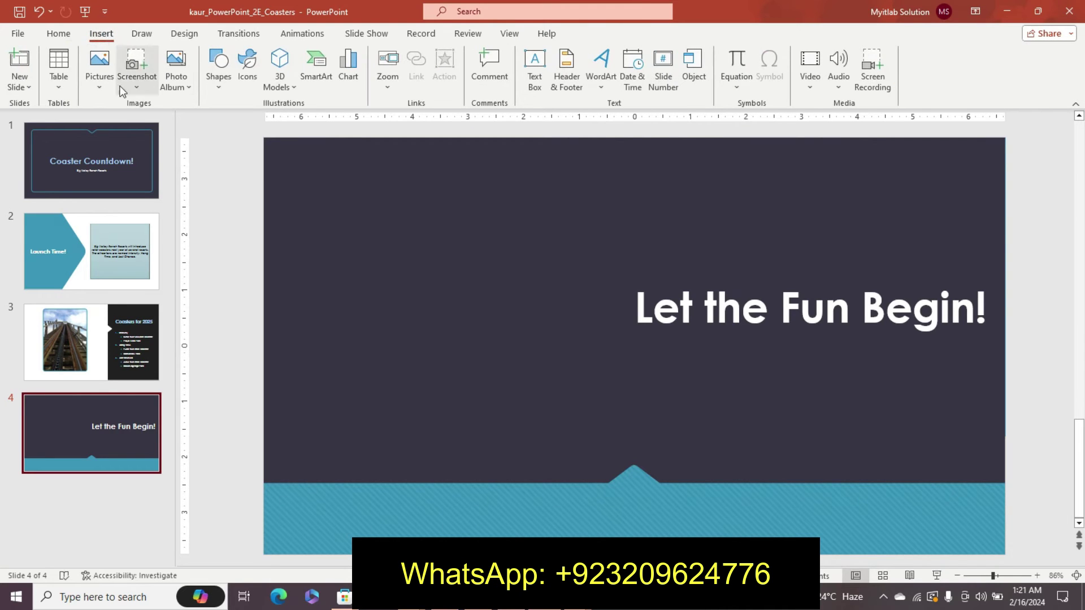
- Search Online Pictures for 'roller coaster' and insert the photo of riders in the yellow coaster
{"action": "left_click", "coordinate": [100, 71]}
{"action": "left_click", "coordinate": [139, 162]}
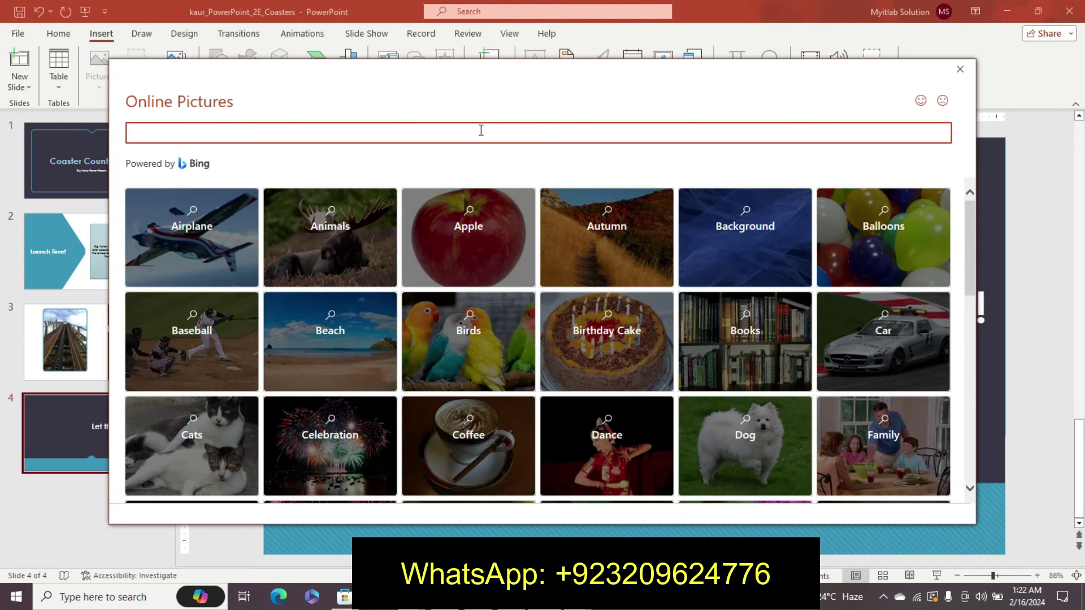
{"action": "type", "text": "roller coaster"}
{"action": "key", "text": "Return"}
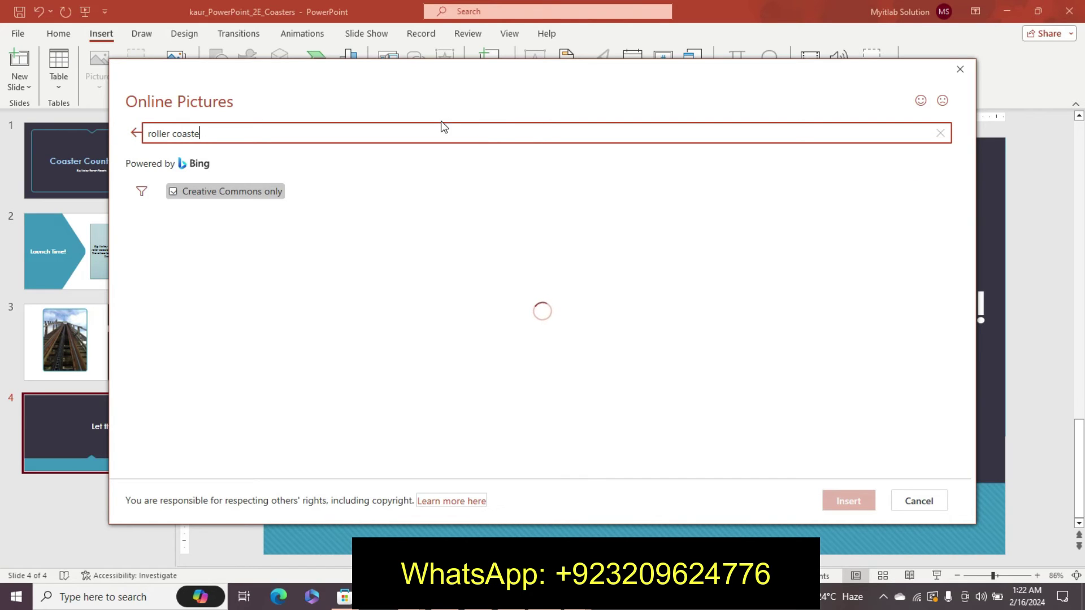
{"action": "type", "text": "r"}
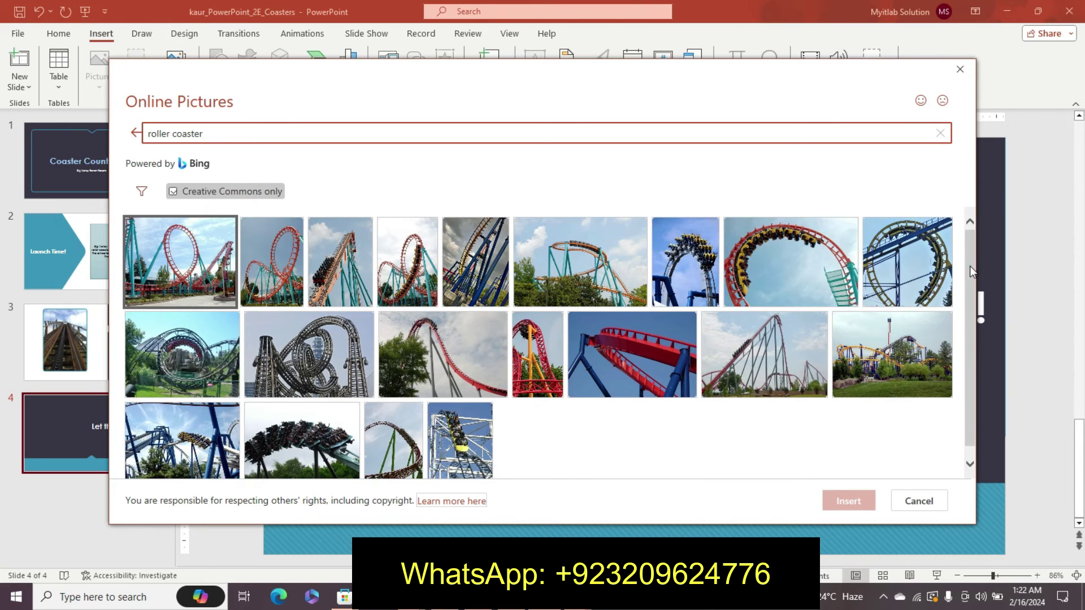
{"action": "left_click_drag", "start_coordinate": [970, 266], "coordinate": [969, 293]}
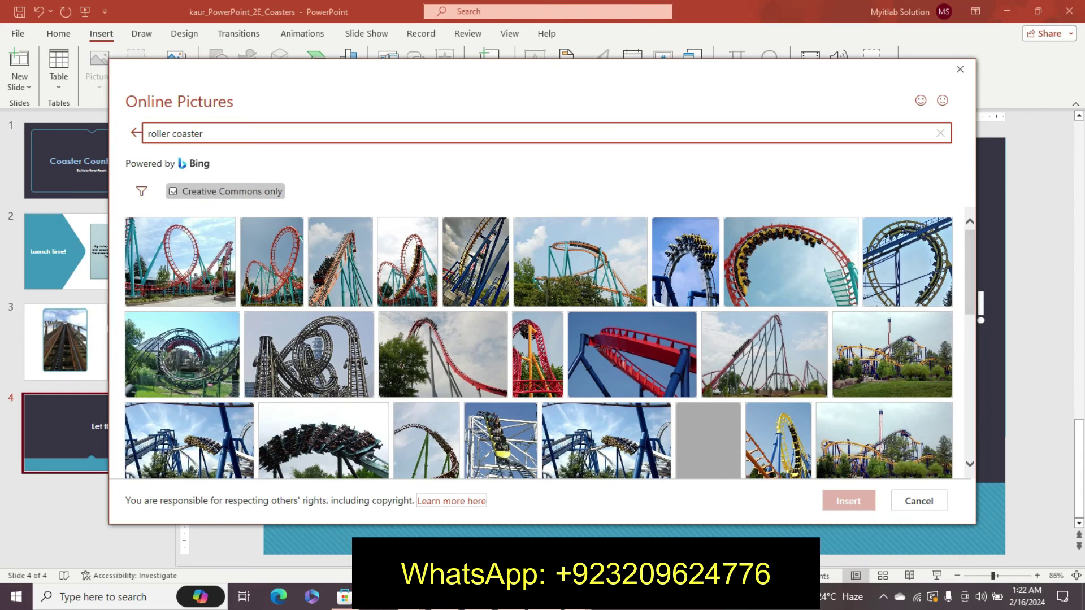
{"action": "left_click_drag", "start_coordinate": [973, 260], "coordinate": [964, 447]}
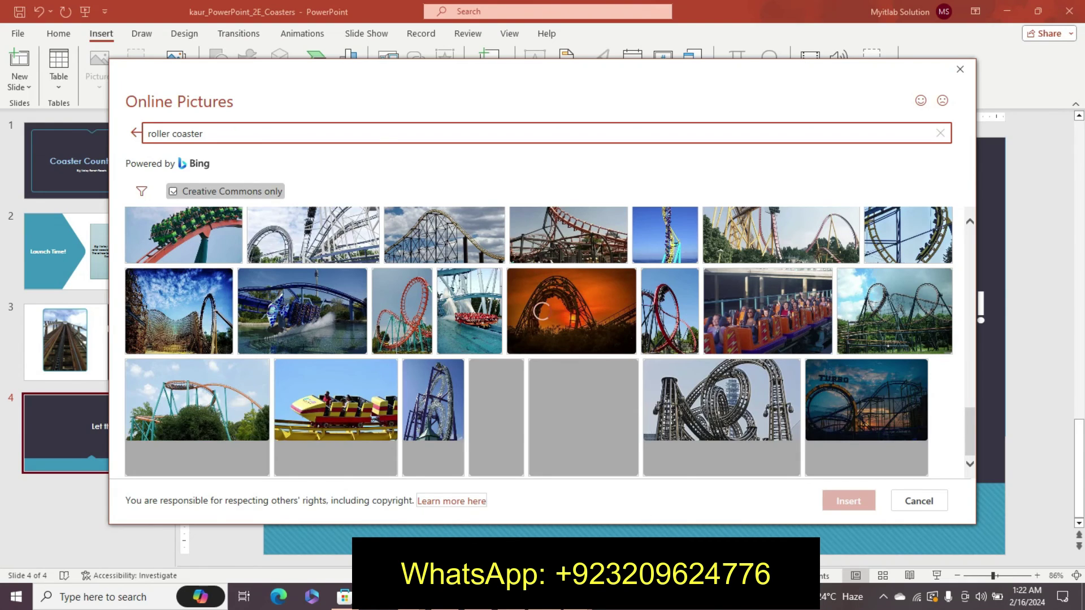
{"action": "key", "text": "alt+Tab"}
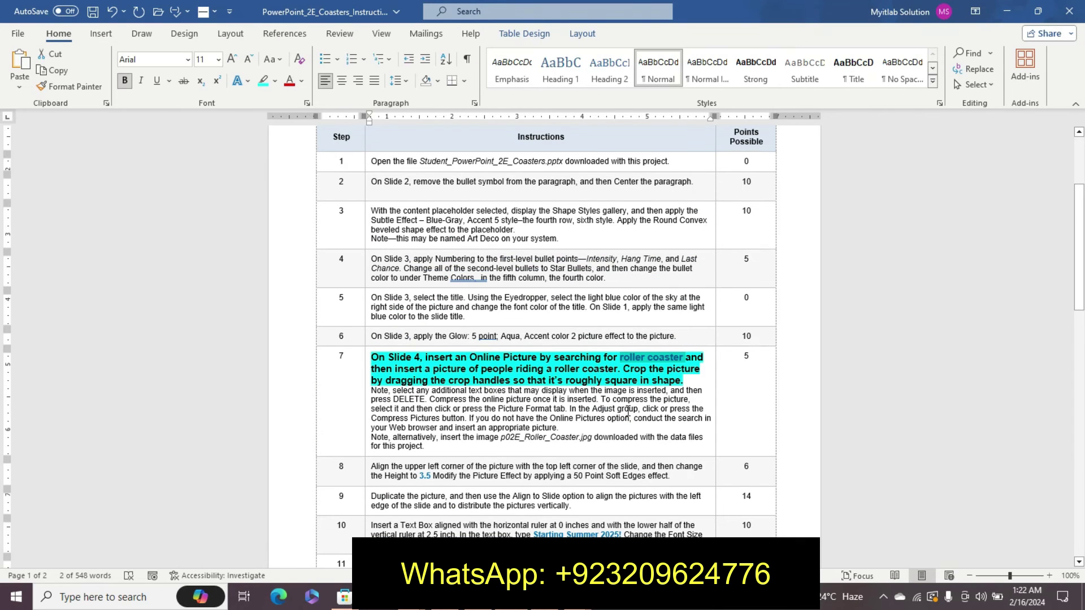
{"action": "key", "text": "alt+Tab"}
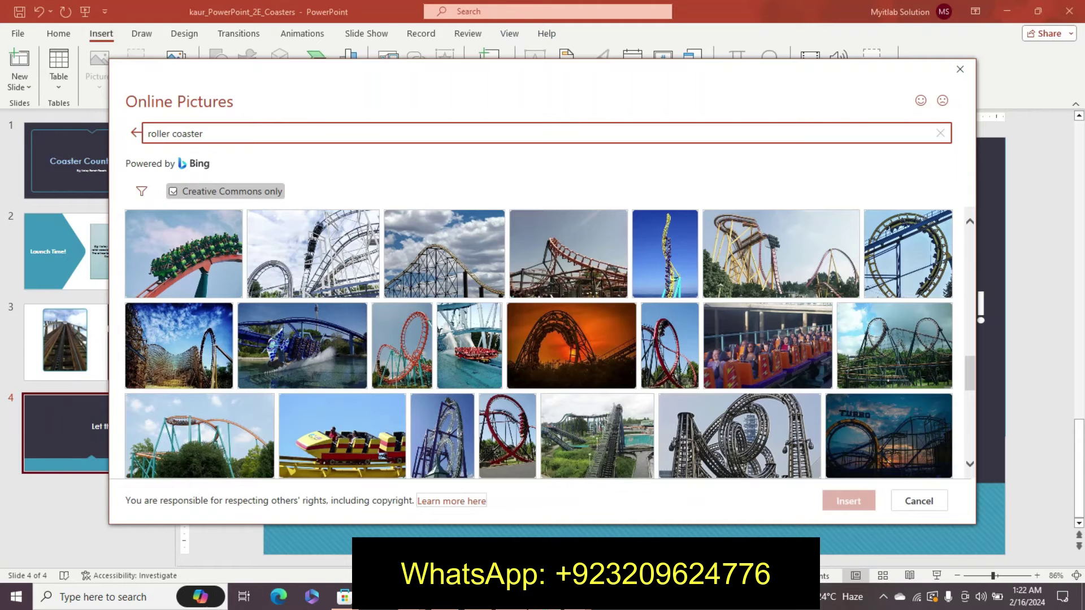
{"action": "left_click_drag", "start_coordinate": [971, 374], "coordinate": [971, 335]}
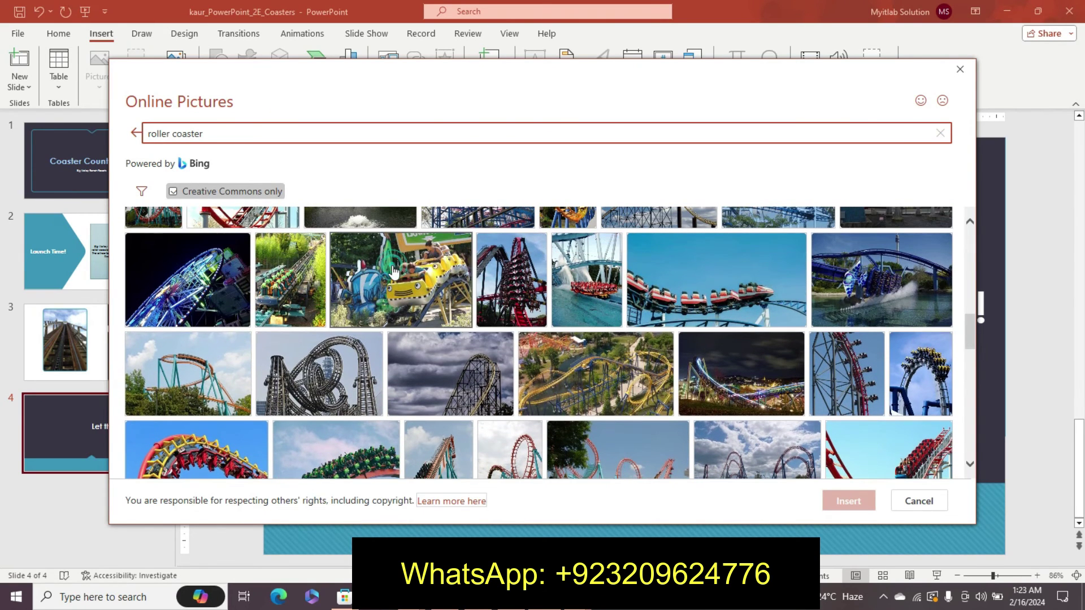
{"action": "left_click", "coordinate": [394, 272]}
{"action": "left_click", "coordinate": [838, 502]}
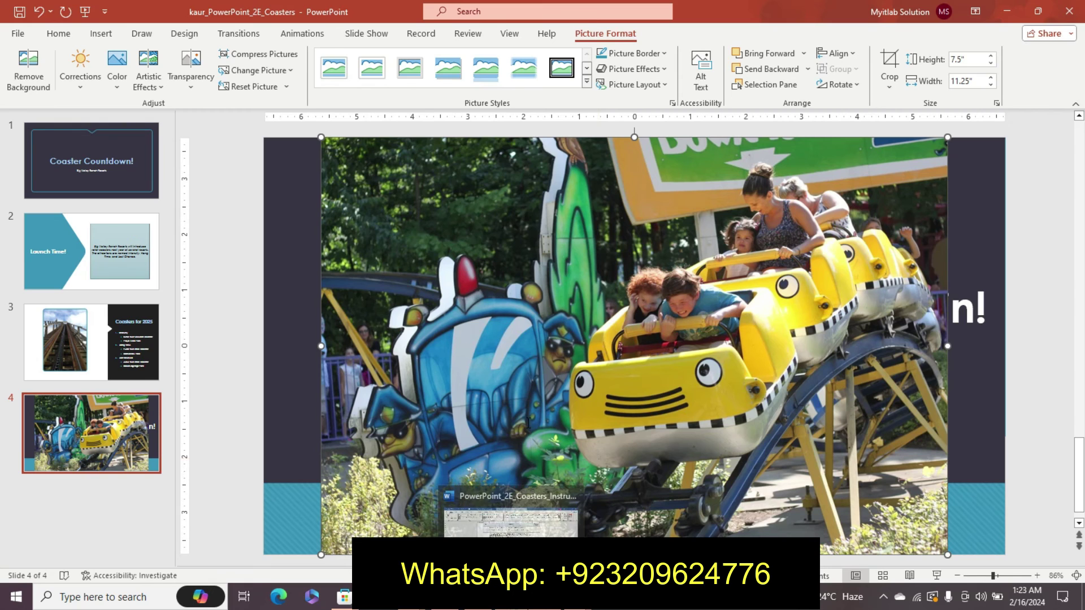
- Turn on cropping for the slide 4 coaster photo after rereading the instructions
{"action": "left_click", "coordinate": [512, 512]}
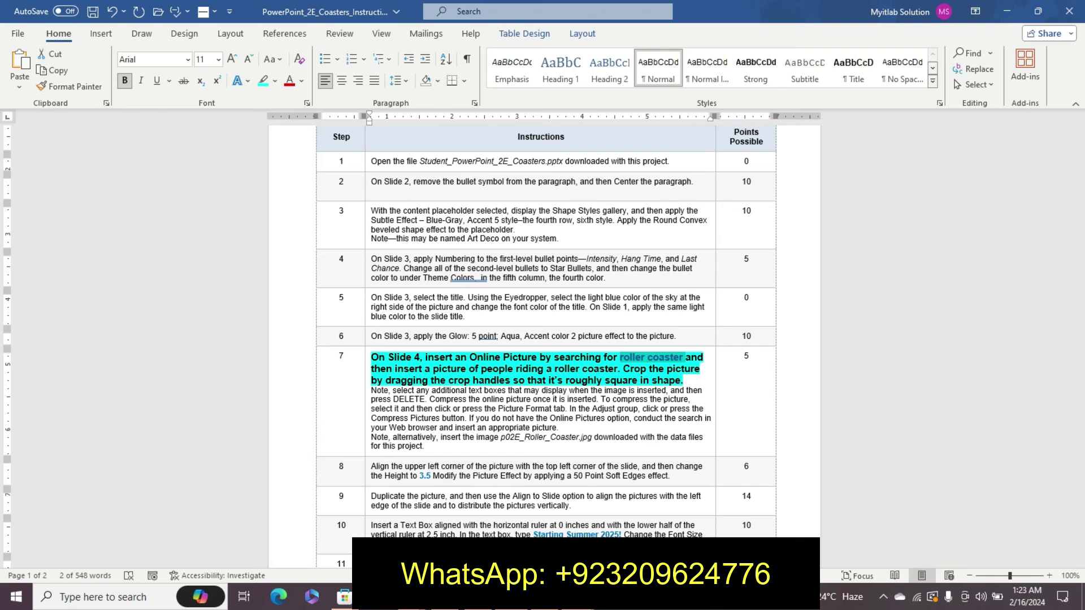
{"action": "key", "text": "alt+Tab"}
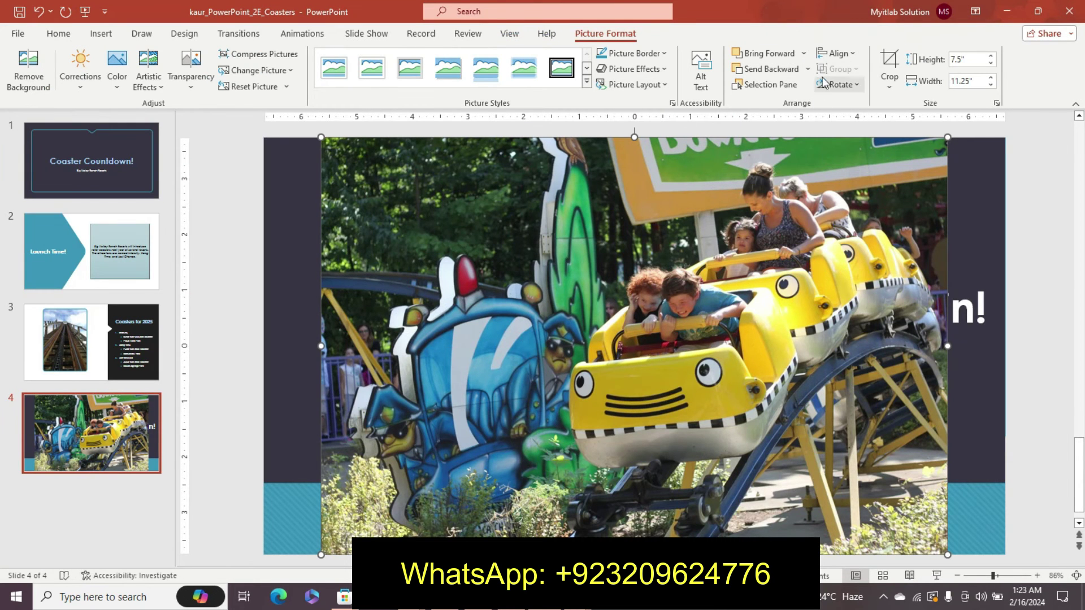
{"action": "key", "text": "alt+Tab"}
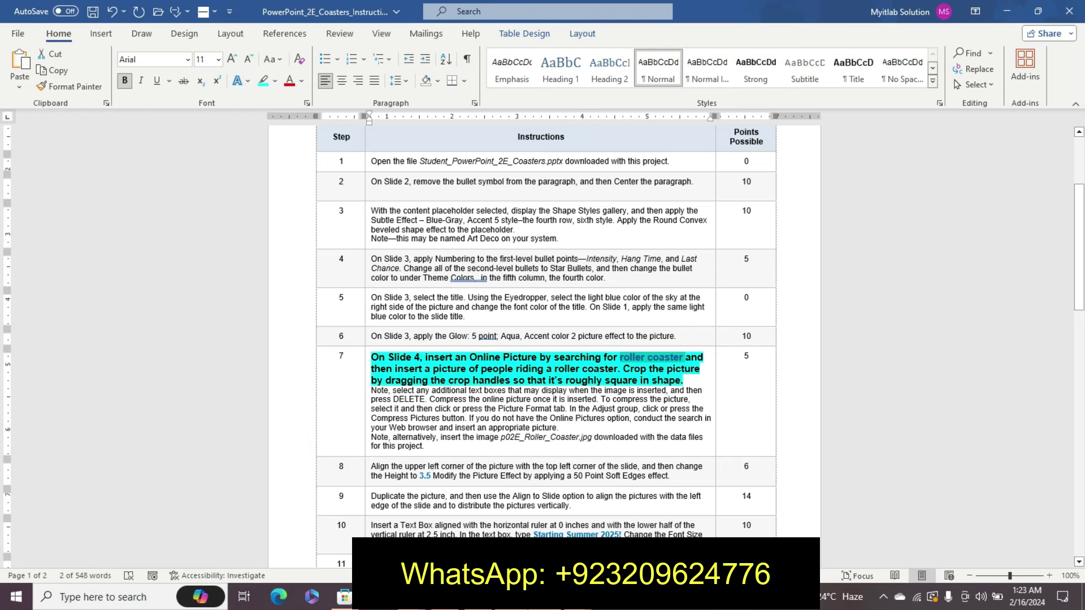
{"action": "key", "text": "alt+Tab"}
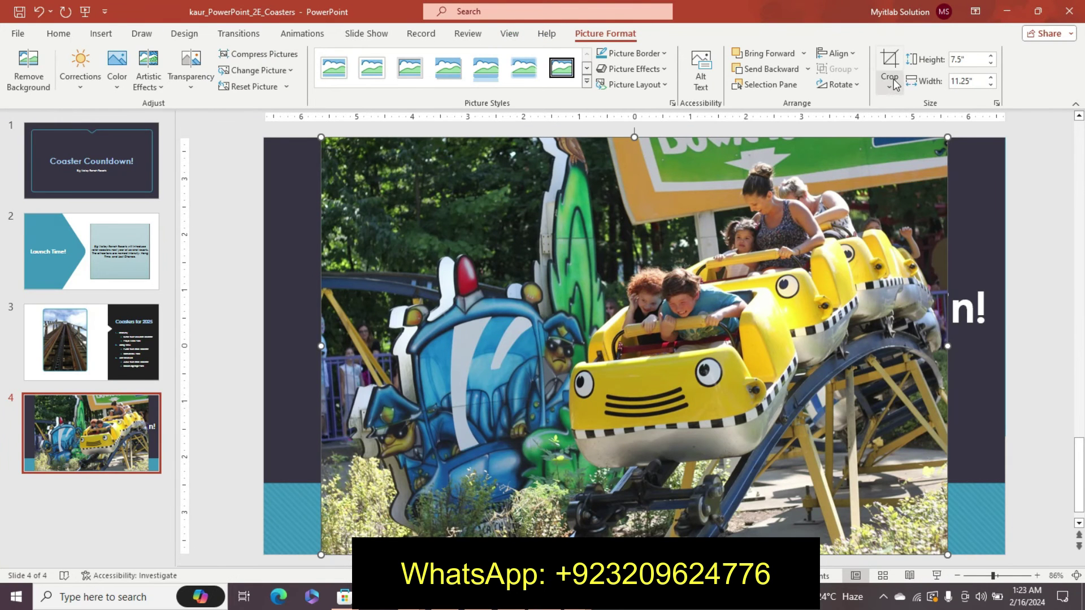
{"action": "left_click", "coordinate": [895, 84]}
{"action": "left_click", "coordinate": [909, 106]}
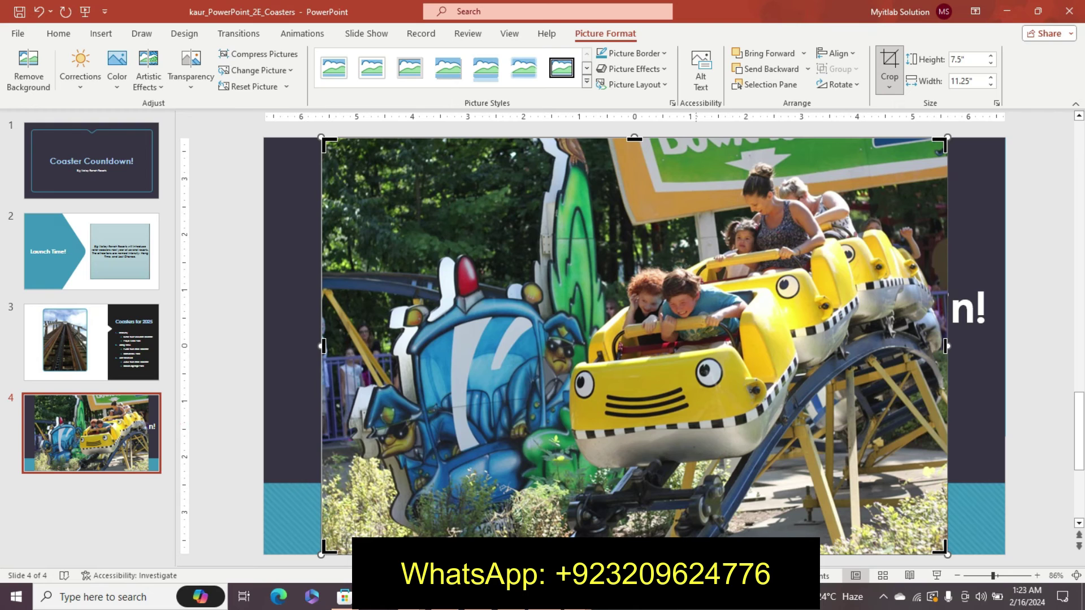
{"action": "key", "text": "alt+Tab"}
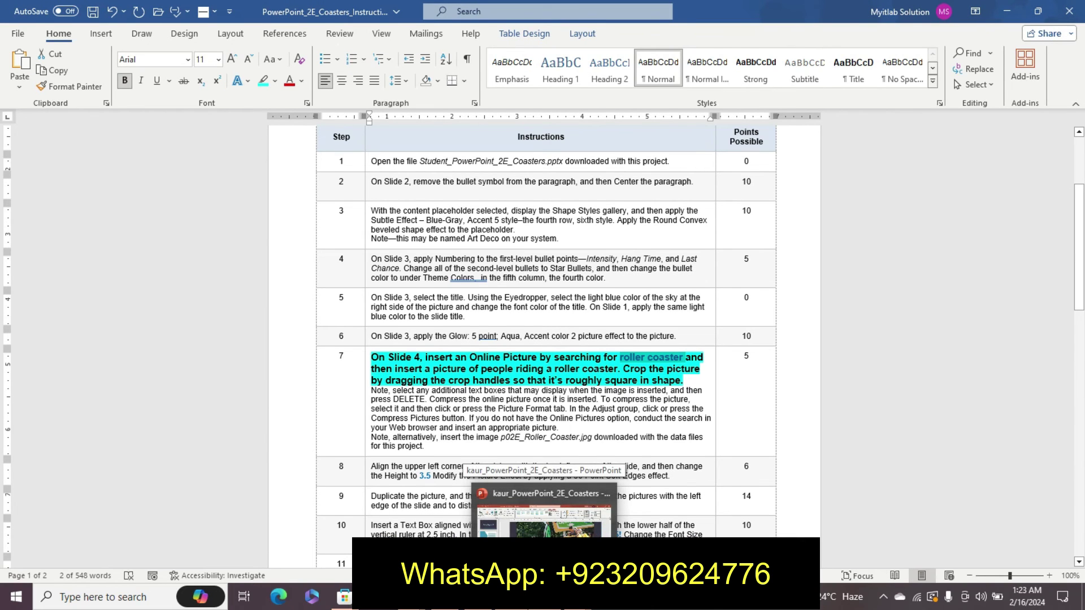
{"action": "left_click", "coordinate": [544, 517]}
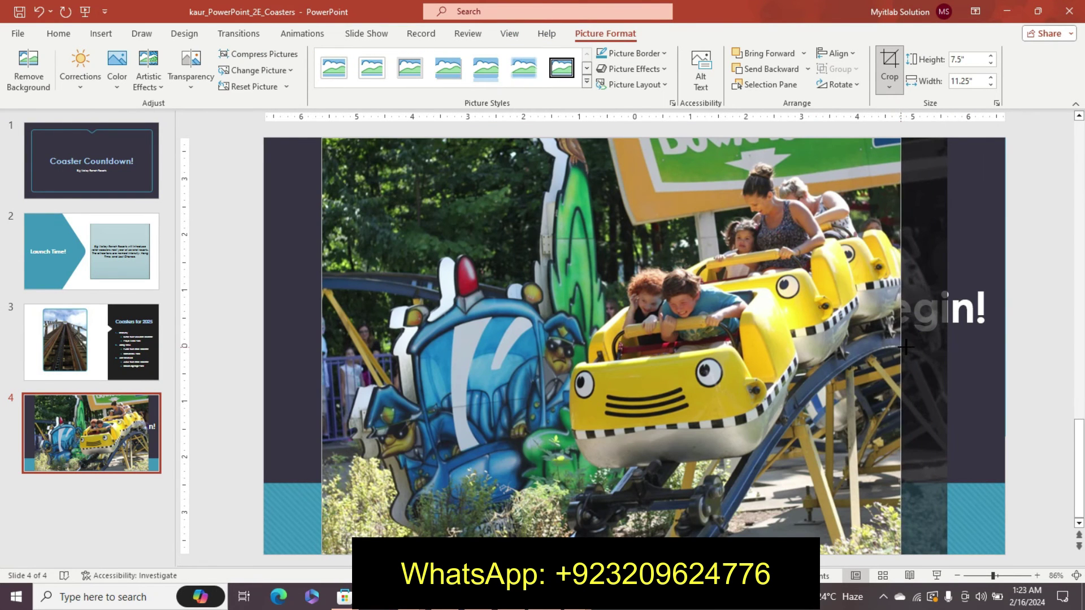
- Trim the right, left, bottom and top edges to about 6.59" by 6.26" and apply the crop
{"action": "left_click_drag", "start_coordinate": [901, 346], "coordinate": [900, 347]}
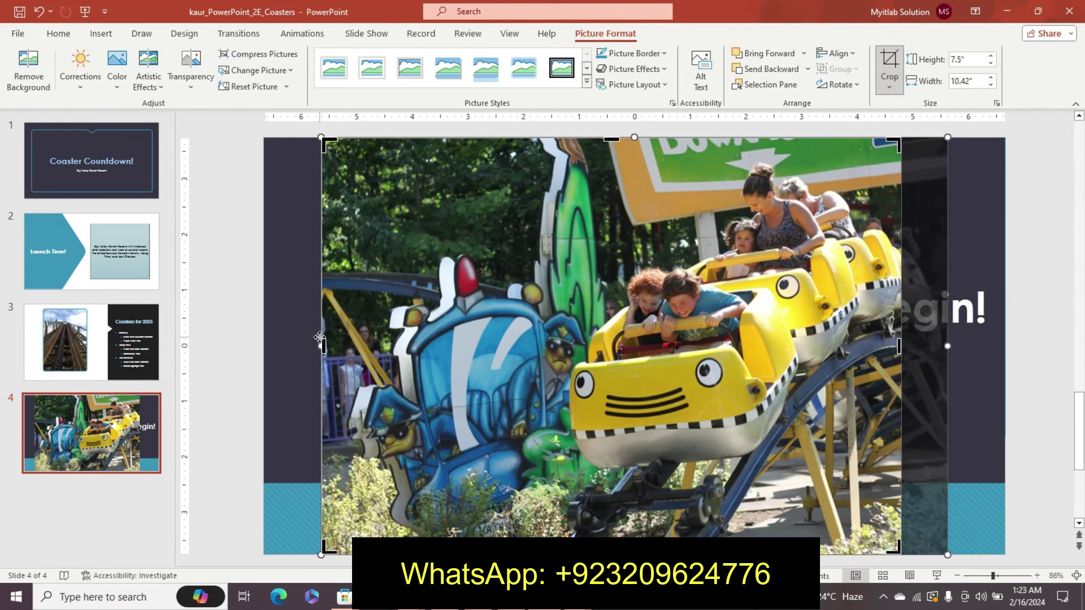
{"action": "left_click_drag", "start_coordinate": [323, 345], "coordinate": [532, 348]}
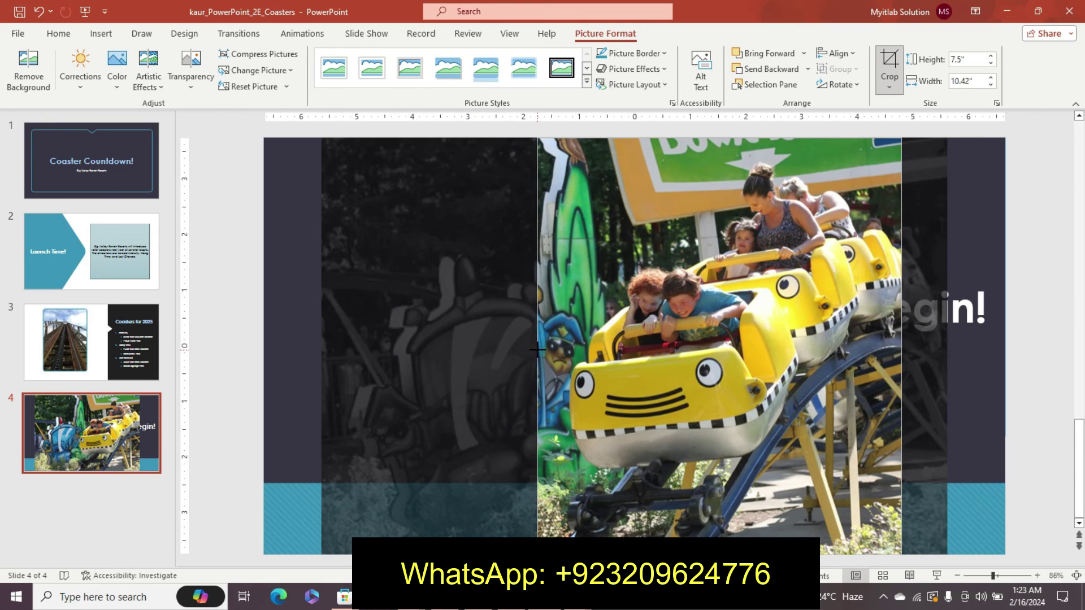
{"action": "left_click_drag", "start_coordinate": [532, 348], "coordinate": [541, 349]}
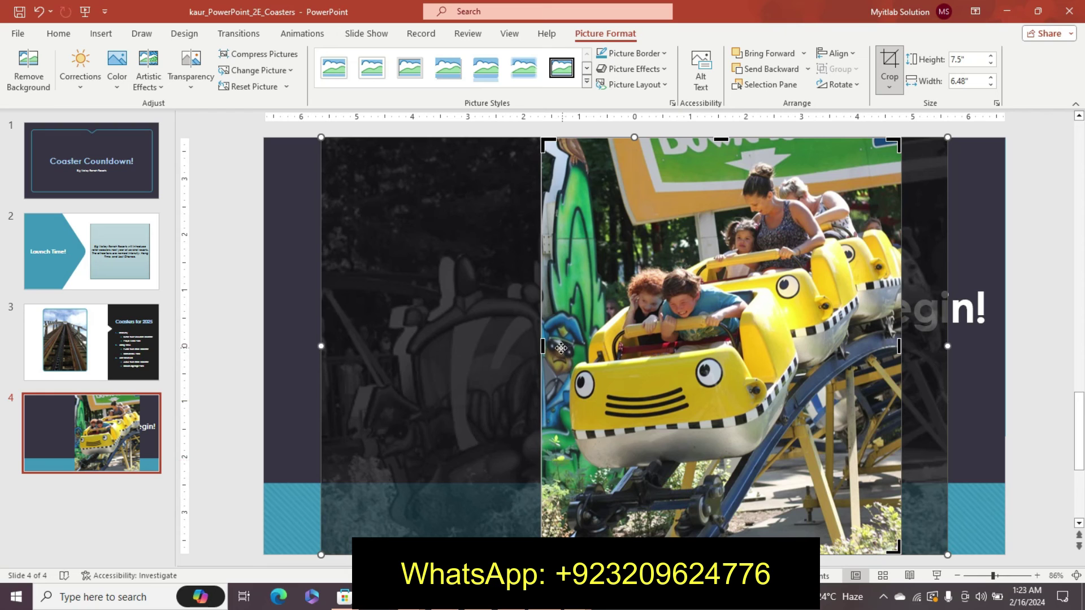
{"action": "left_click_drag", "start_coordinate": [542, 346], "coordinate": [554, 347]}
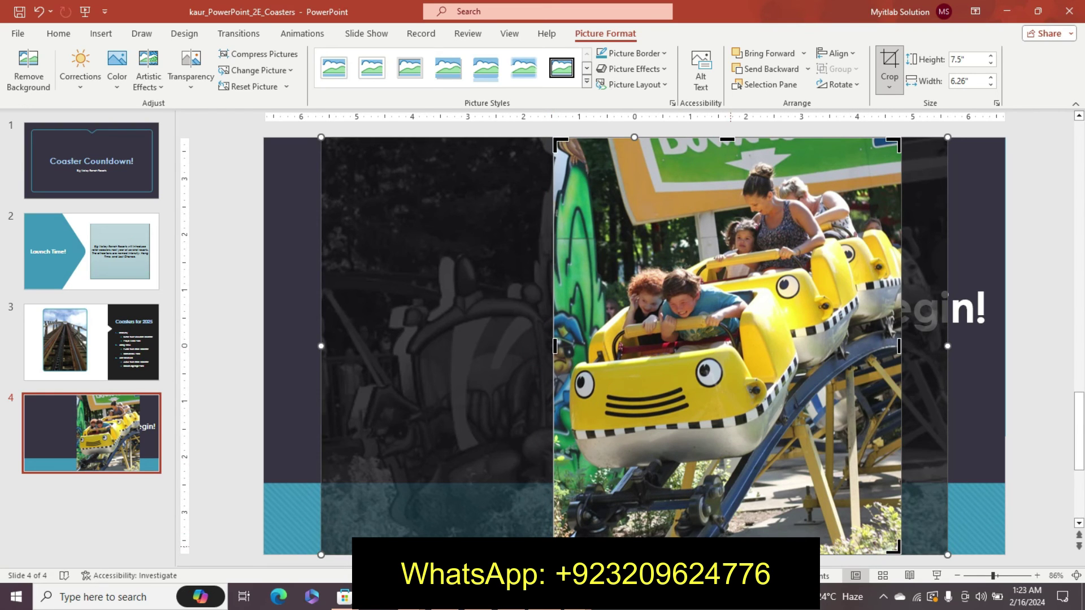
{"action": "left_click_drag", "start_coordinate": [726, 551], "coordinate": [724, 518]}
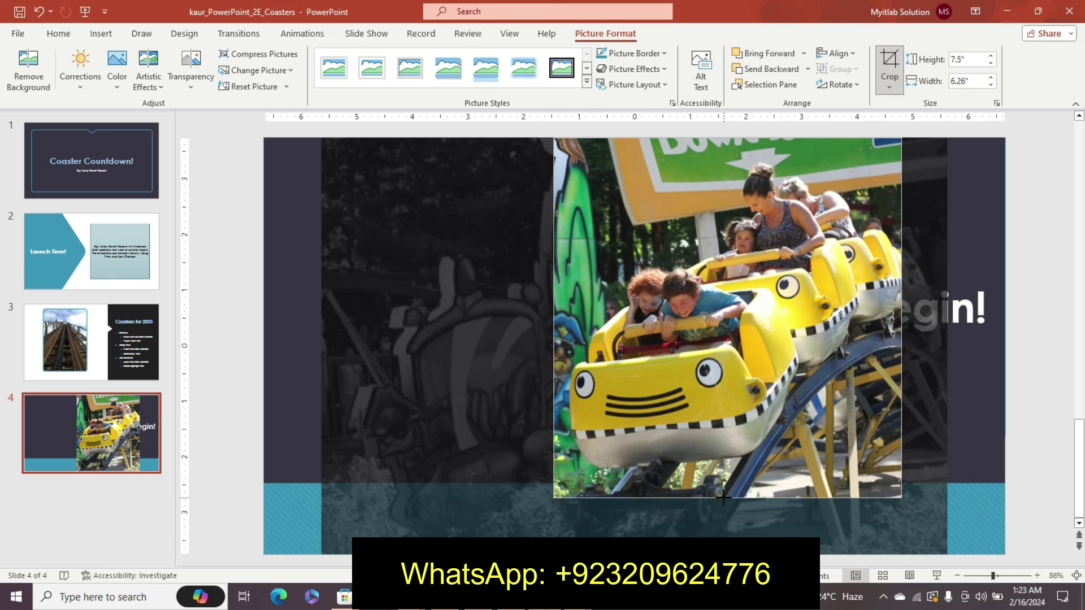
{"action": "left_click_drag", "start_coordinate": [724, 518], "coordinate": [725, 523]}
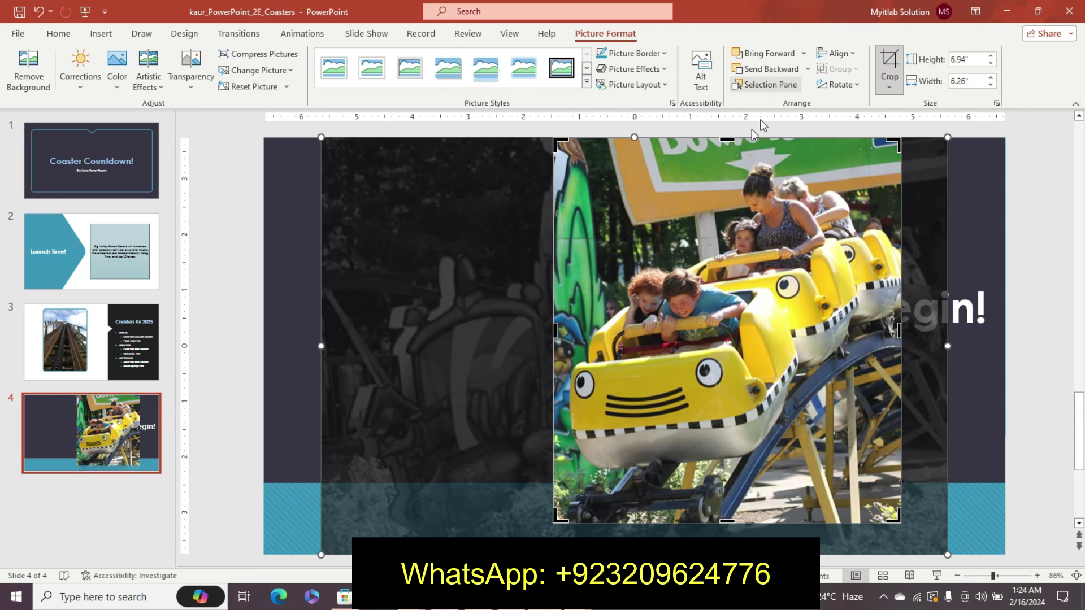
{"action": "left_click_drag", "start_coordinate": [729, 138], "coordinate": [733, 159]}
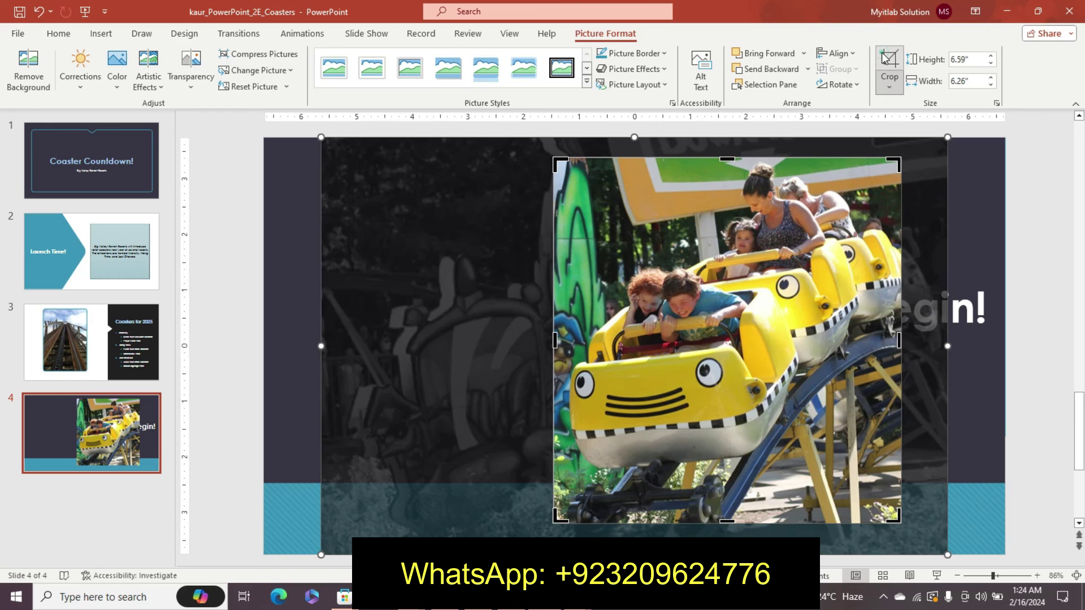
{"action": "left_click", "coordinate": [887, 59]}
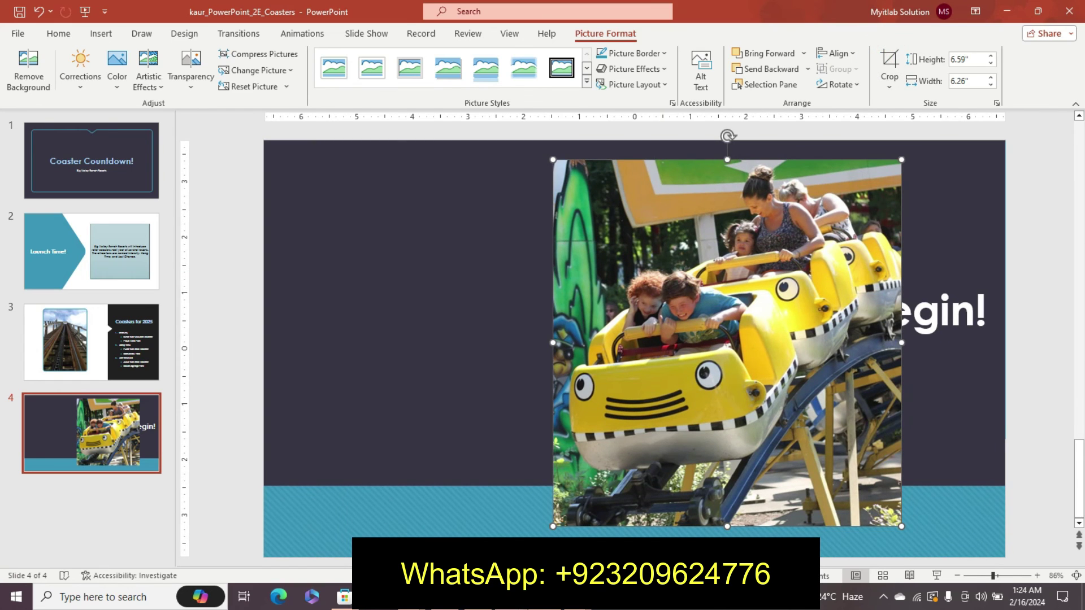
{"action": "key", "text": "alt+Tab"}
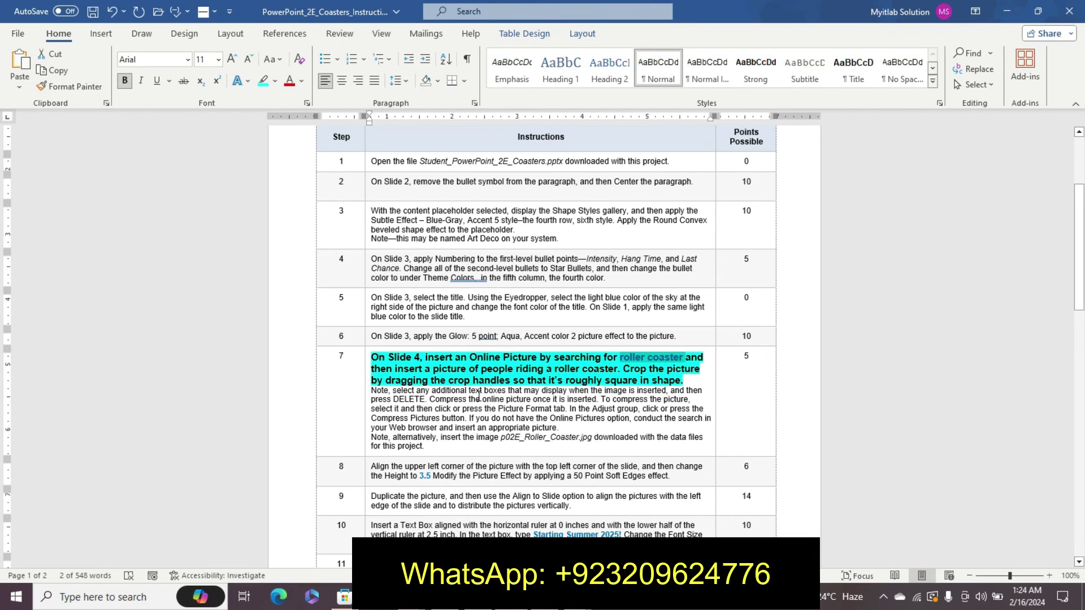
- Undo step 7's formatting and make step 8 bold, 11 pt and turquoise-highlighted in Word
{"action": "key", "text": "ctrl+z"}
{"action": "key", "text": "ctrl+z"}
{"action": "key", "text": "ctrl+z"}
{"action": "key", "text": "ctrl+z"}
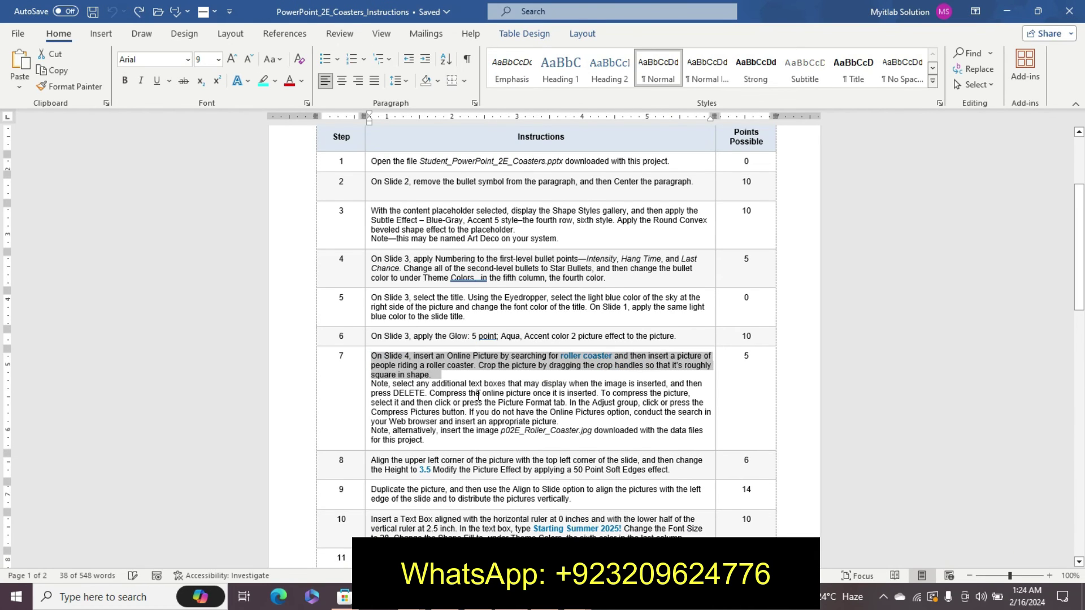
{"action": "left_click", "coordinate": [367, 469]}
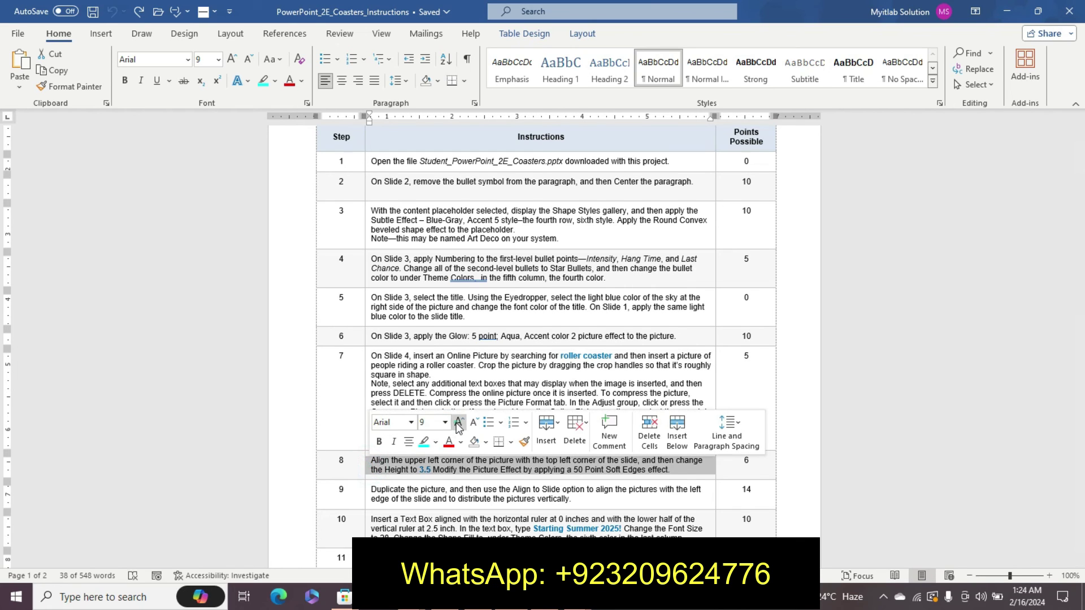
{"action": "left_click", "coordinate": [459, 422]}
{"action": "left_click", "coordinate": [459, 422]}
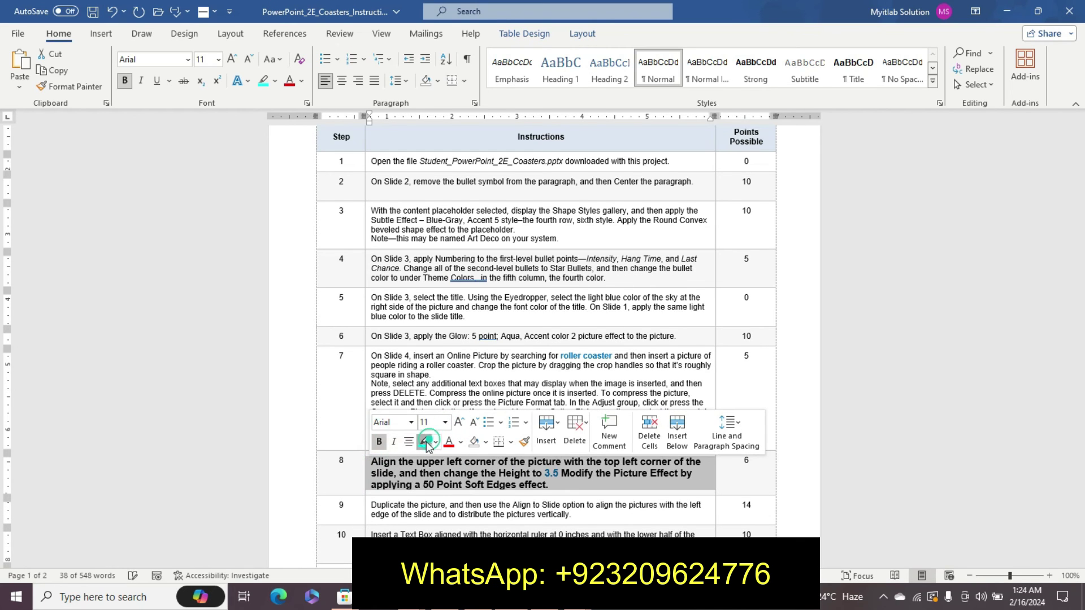
{"action": "left_click", "coordinate": [427, 441]}
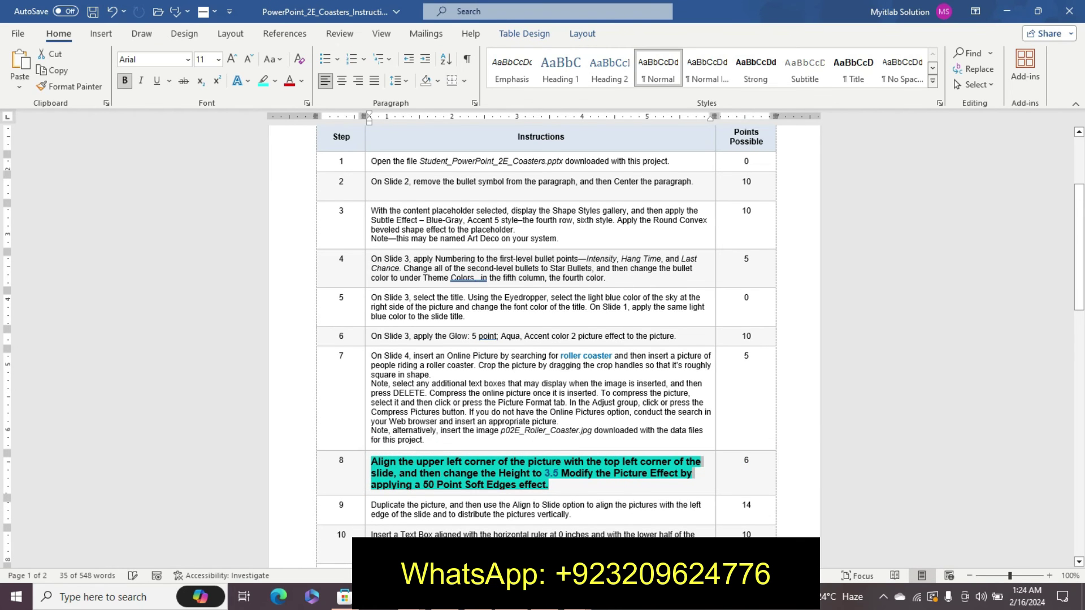
{"action": "left_click", "coordinate": [546, 511]}
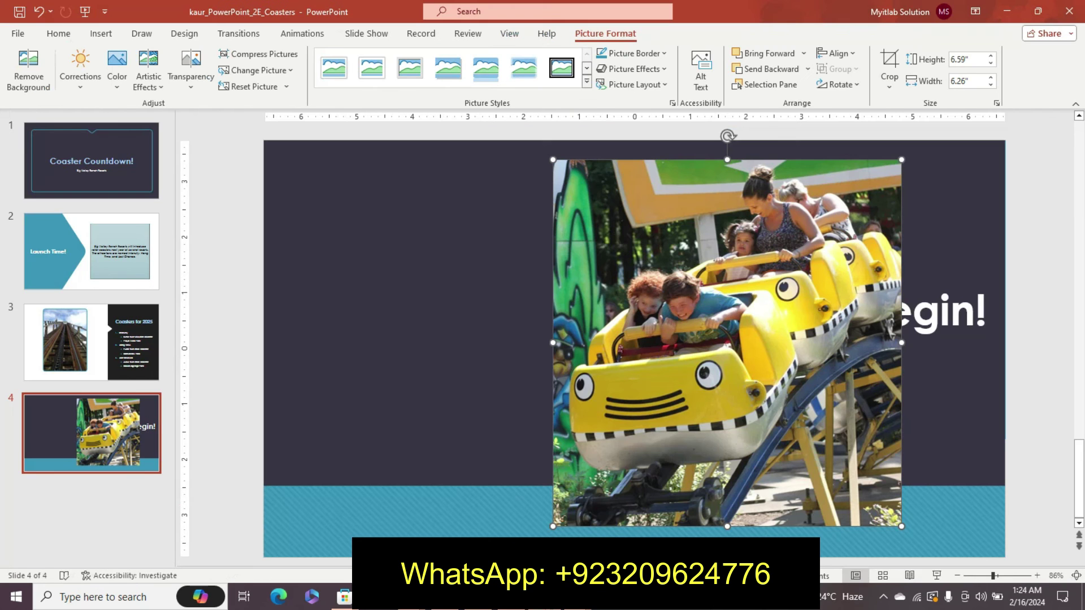
- Align the coaster photo to the slide's left and top edges
{"action": "left_click", "coordinate": [848, 54]}
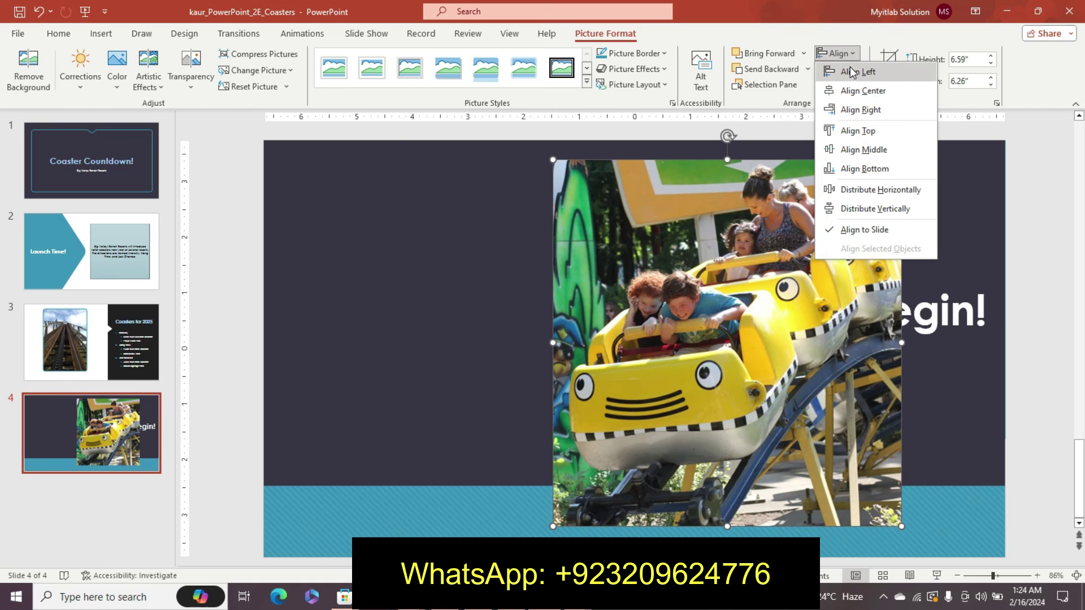
{"action": "left_click", "coordinate": [852, 71]}
{"action": "left_click", "coordinate": [837, 53]}
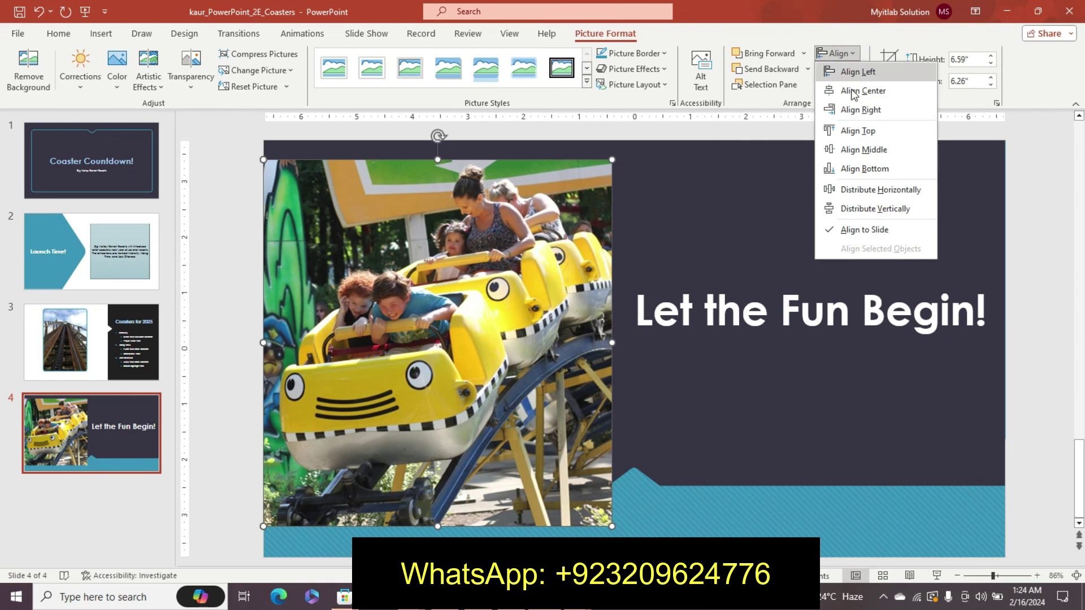
{"action": "left_click", "coordinate": [857, 131]}
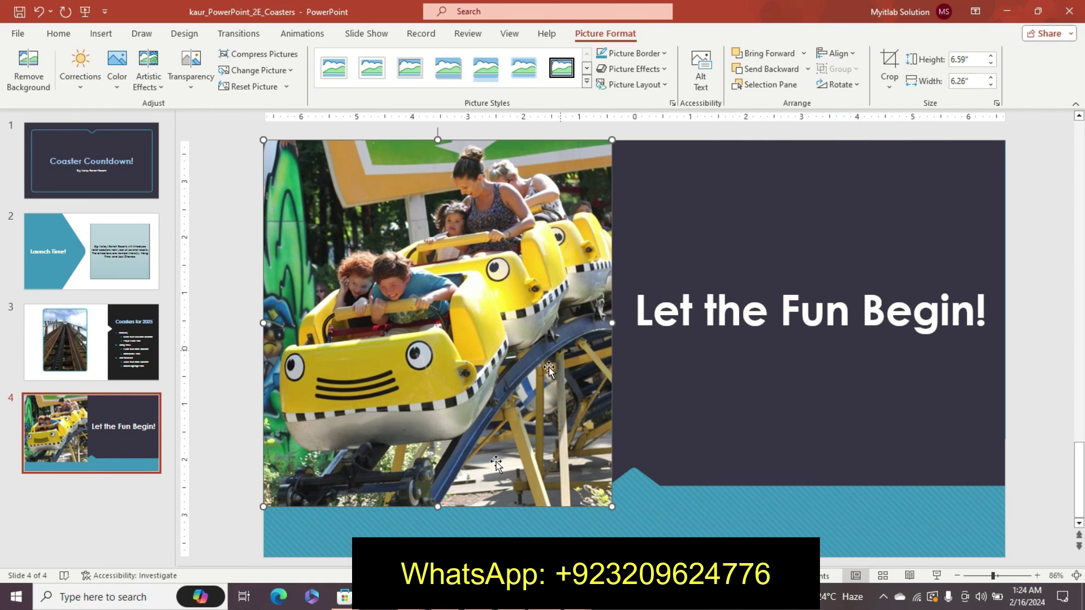
{"action": "key", "text": "alt+Tab"}
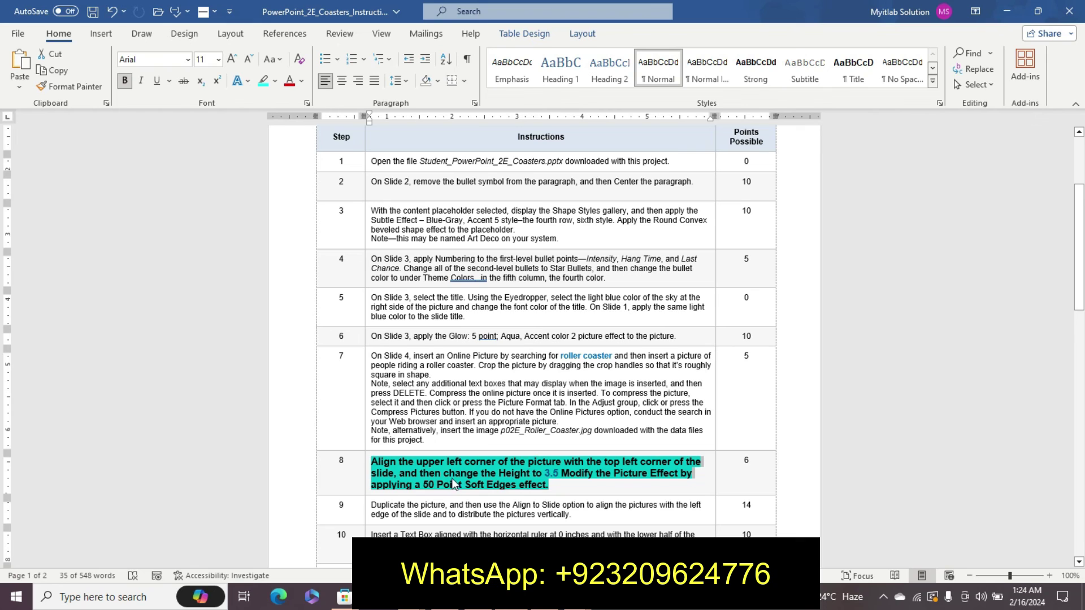
{"action": "key", "text": "alt+Tab"}
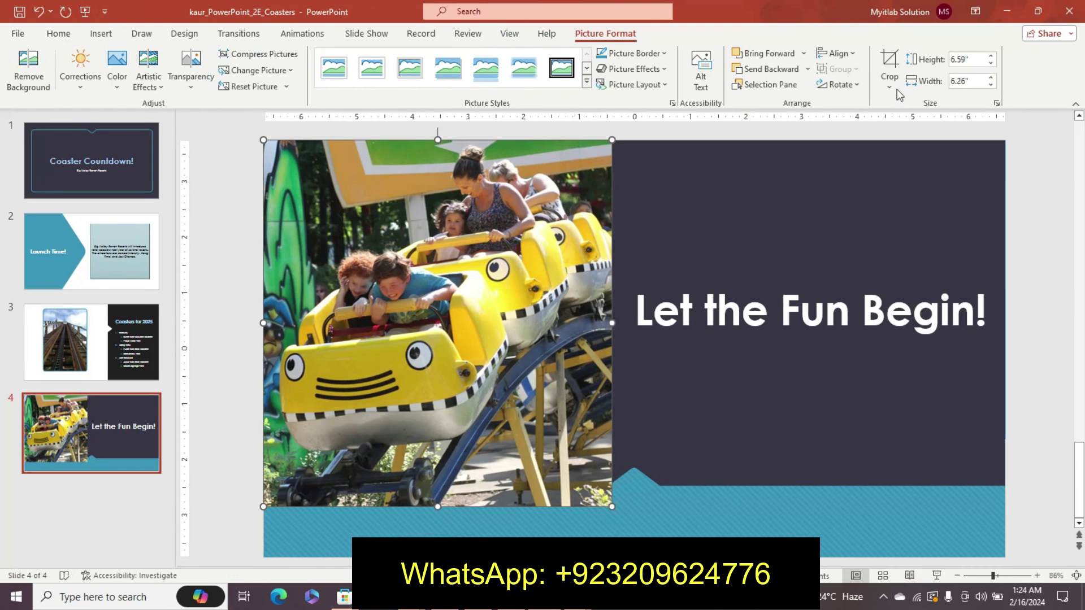
- Reduce the photo's height to 3.5", leaving it 3.33" wide
{"action": "left_click", "coordinate": [991, 63]}
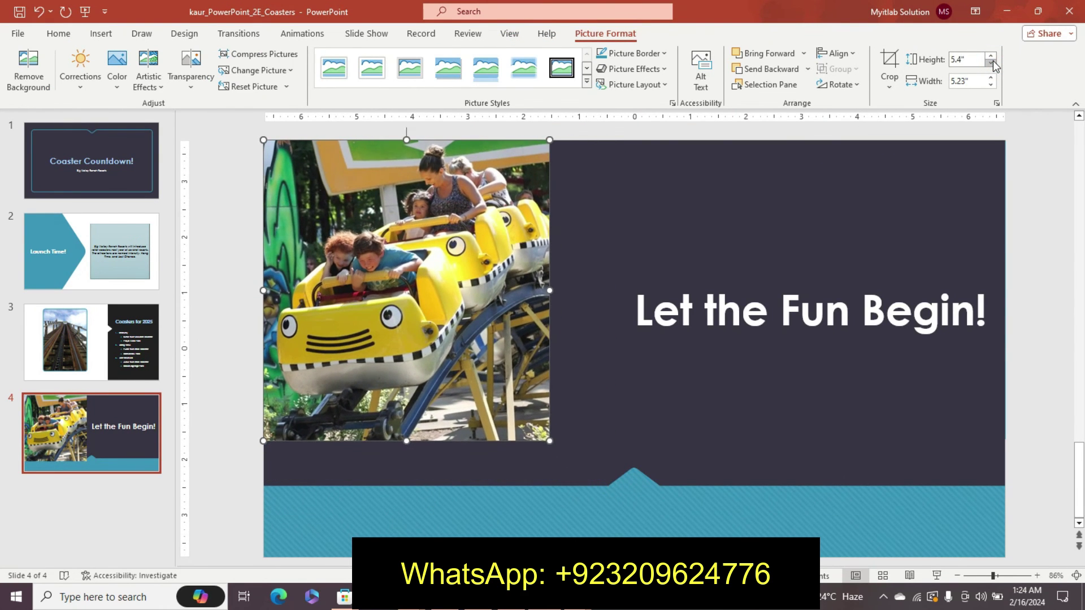
{"action": "left_click", "coordinate": [992, 63]}
{"action": "left_click", "coordinate": [991, 63]}
{"action": "left_click", "coordinate": [991, 63]}
{"action": "left_click", "coordinate": [991, 64]}
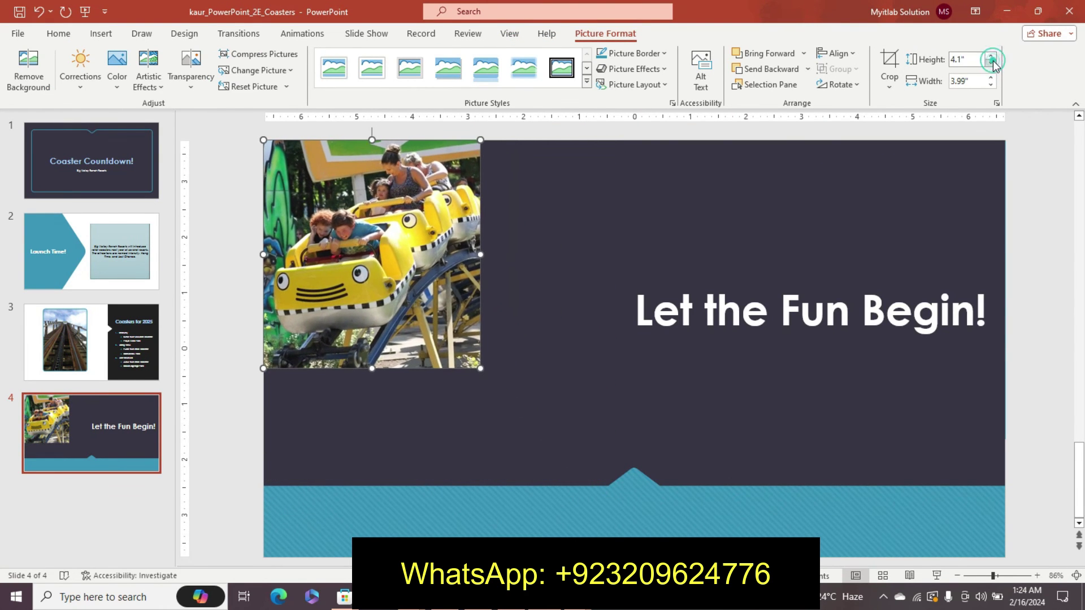
{"action": "left_click", "coordinate": [992, 63]}
{"action": "left_click", "coordinate": [992, 63]}
{"action": "left_click", "coordinate": [992, 63]}
{"action": "left_click", "coordinate": [992, 62]}
{"action": "left_click", "coordinate": [992, 63]}
{"action": "left_click", "coordinate": [992, 62]}
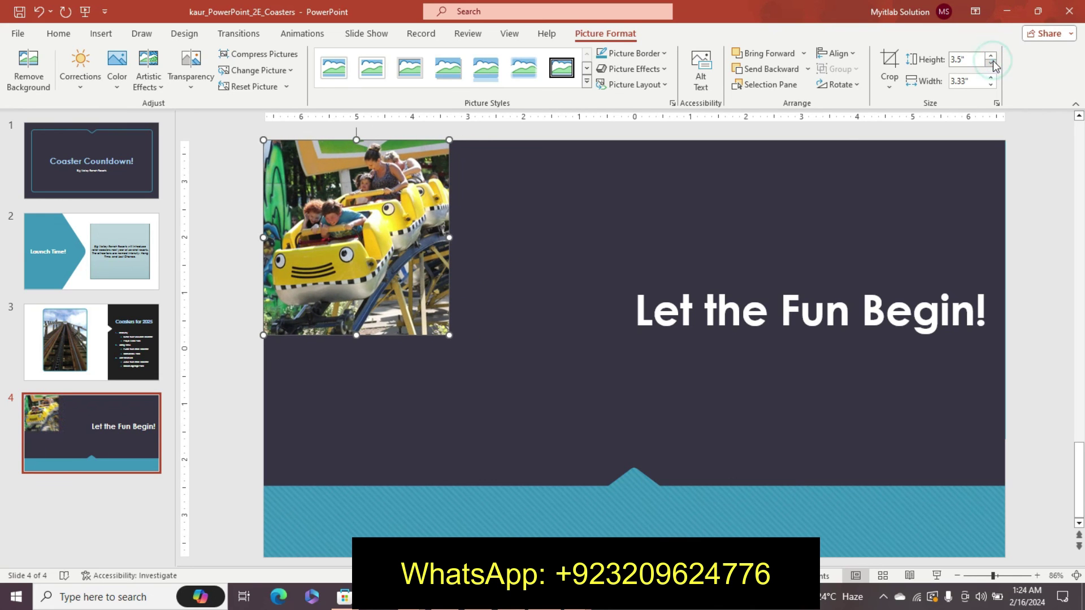
{"action": "key", "text": "alt+Tab"}
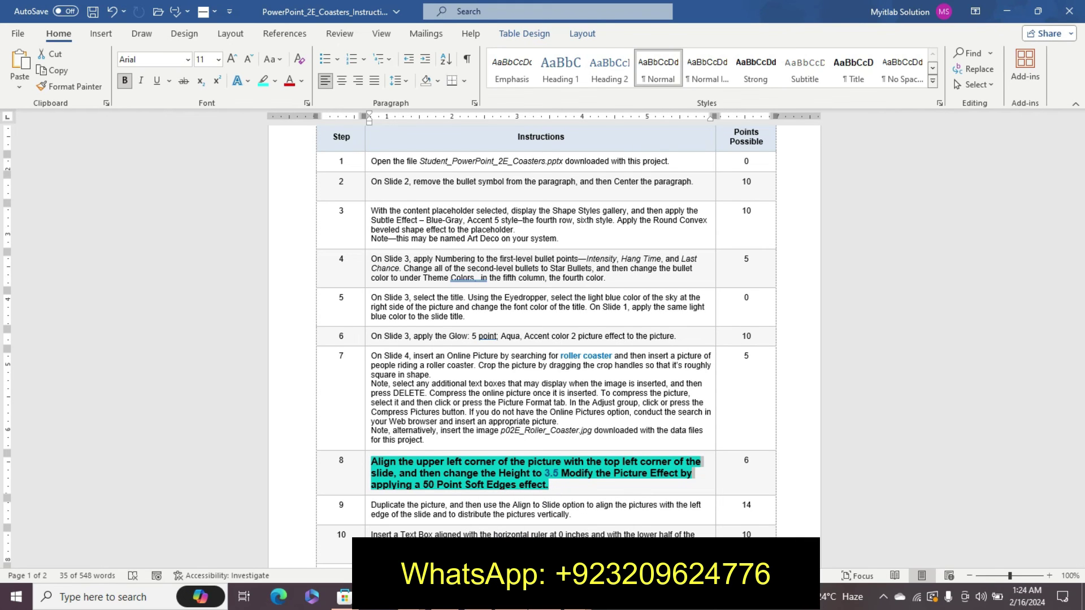
{"action": "left_click", "coordinate": [545, 472]}
{"action": "mouse_move", "coordinate": [344, 597]}
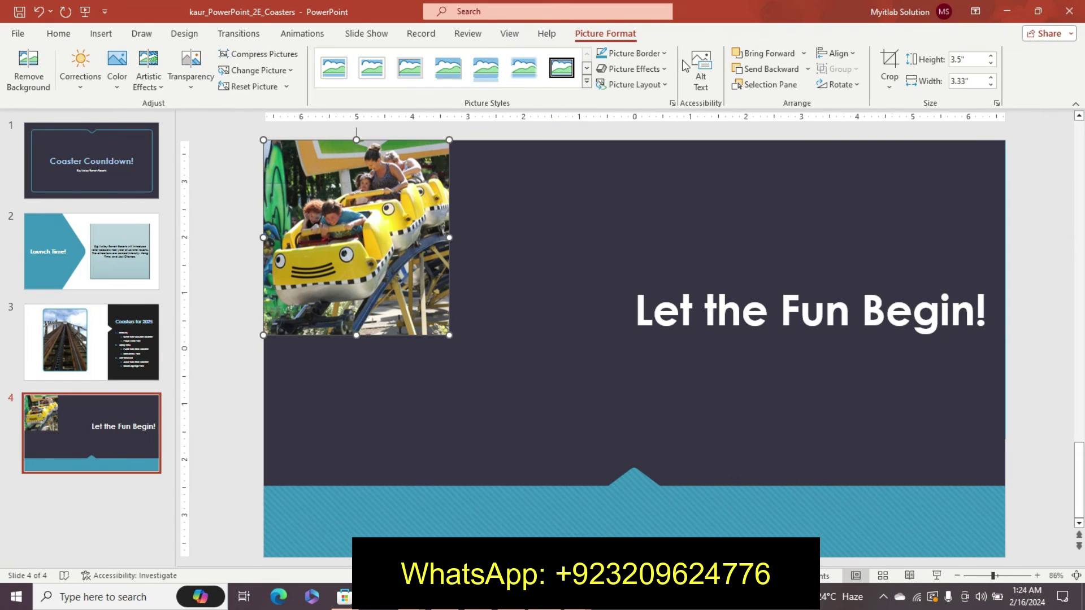
- Apply 50 Point soft edges to the slide 4 coaster photo, then switch to Word
{"action": "key", "text": "alt+Tab"}
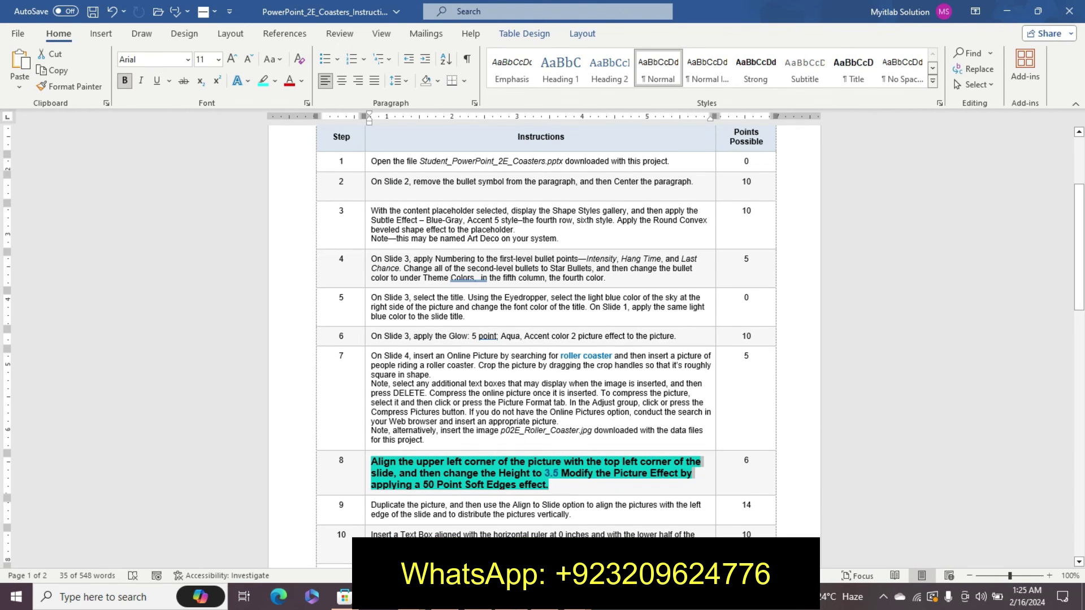
{"action": "key", "text": "alt+Tab"}
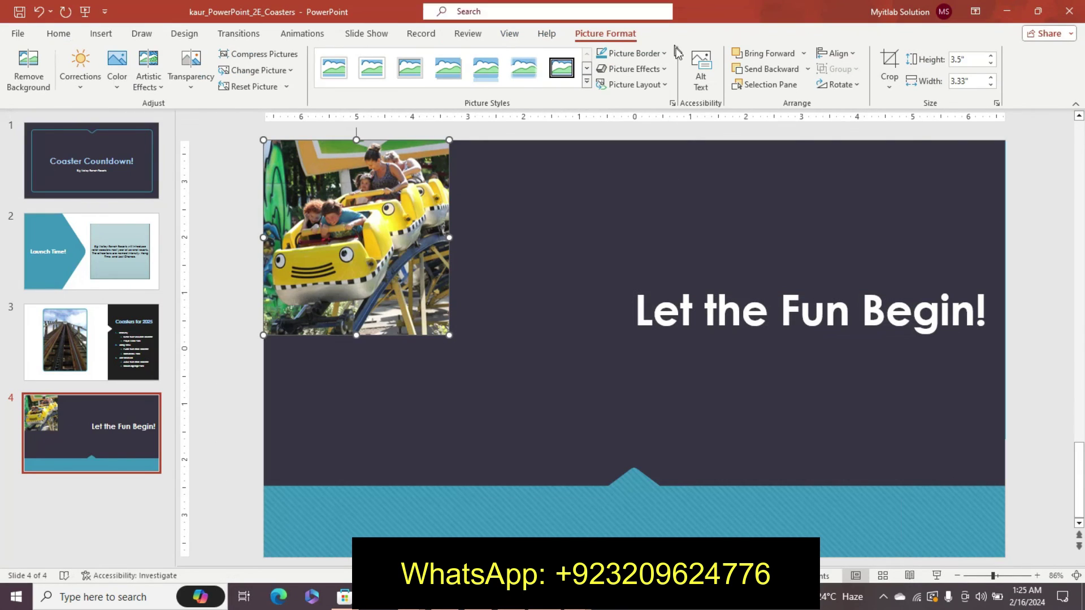
{"action": "left_click", "coordinate": [666, 70]}
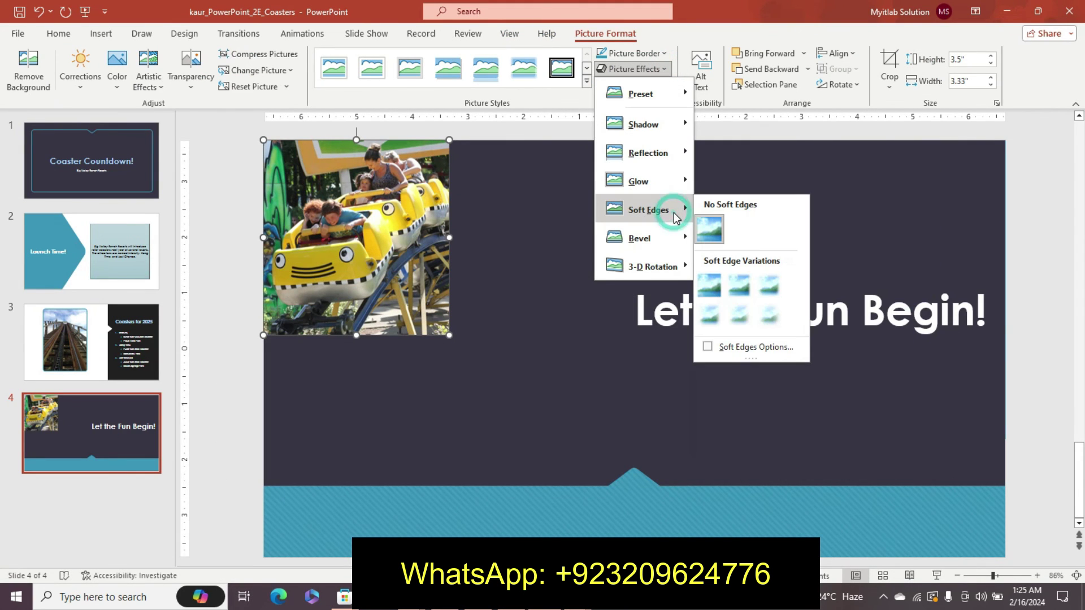
{"action": "mouse_move", "coordinate": [648, 209]}
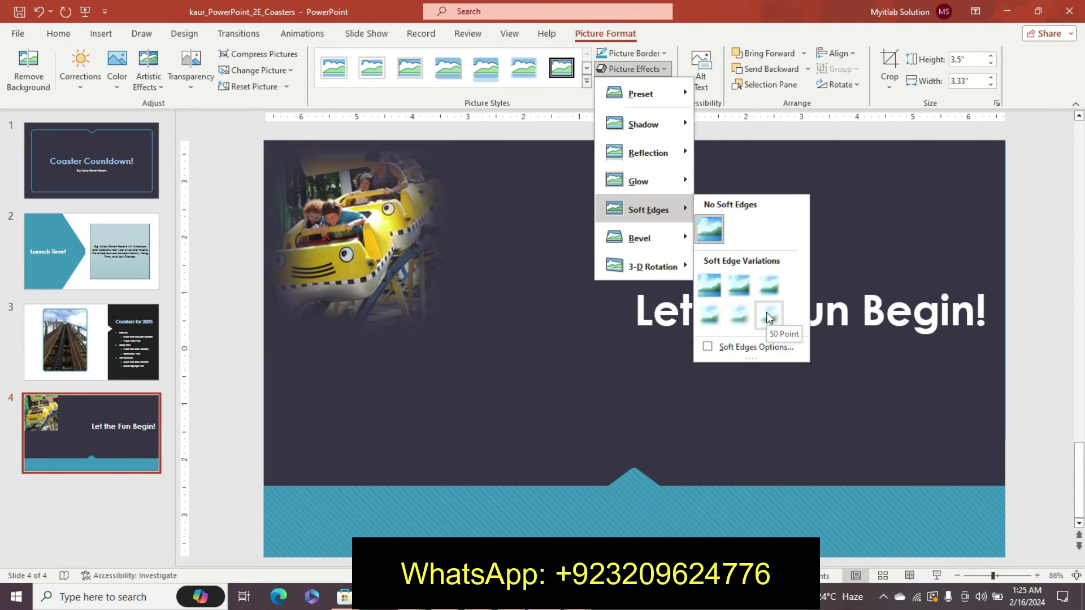
{"action": "left_click", "coordinate": [768, 317]}
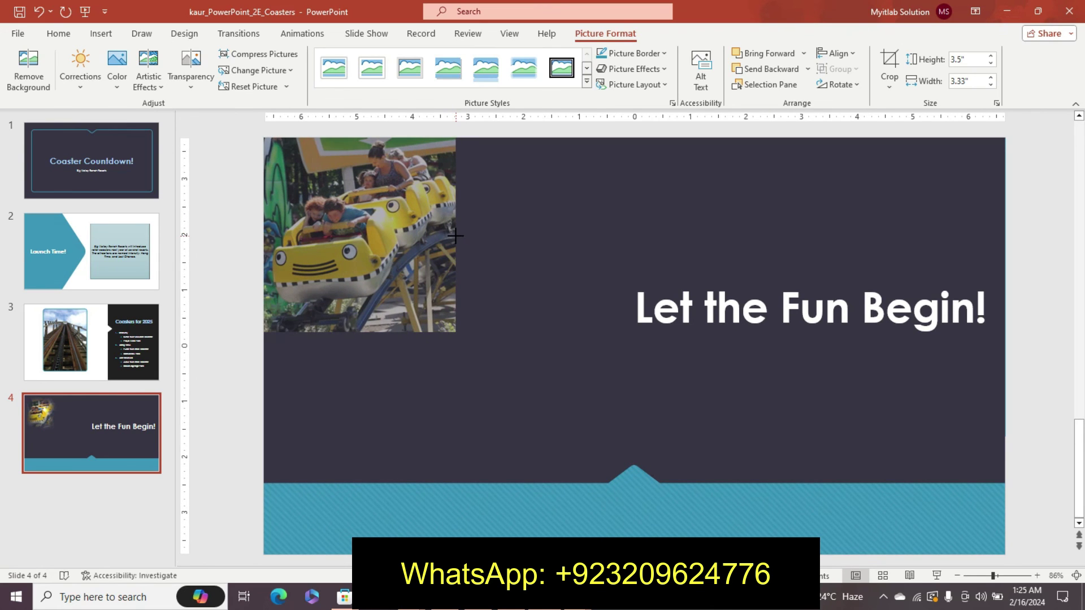
{"action": "key", "text": "ctrl+y"}
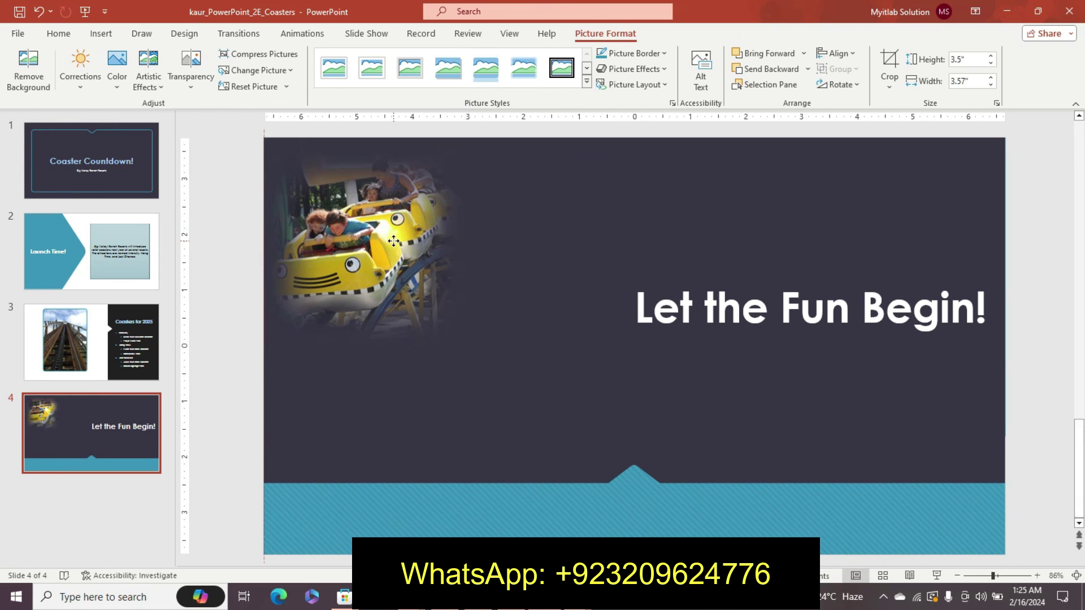
{"action": "left_click", "coordinate": [396, 234]}
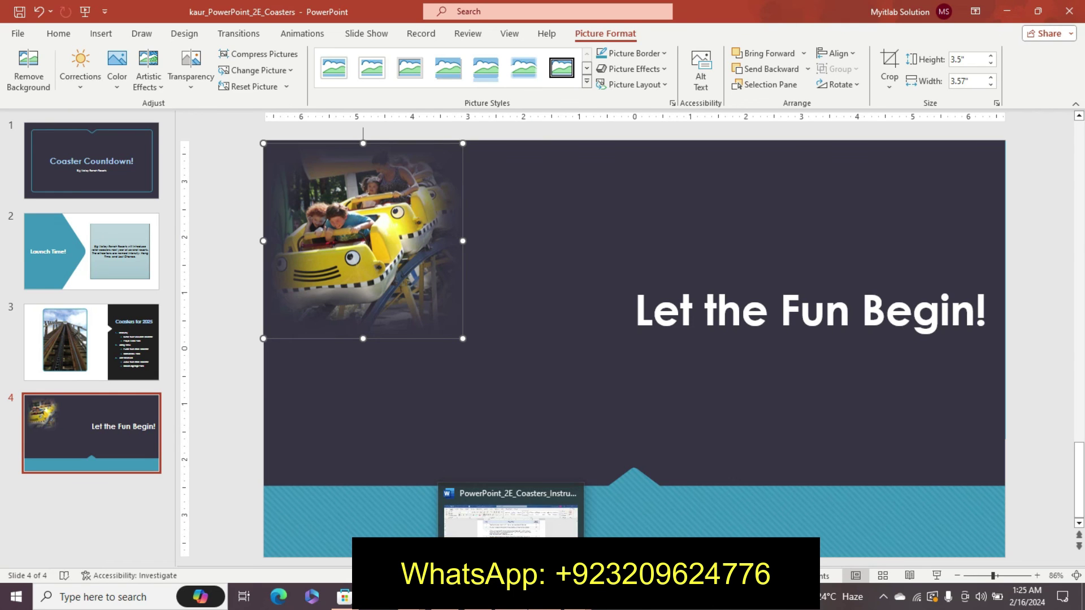
{"action": "left_click", "coordinate": [512, 512]}
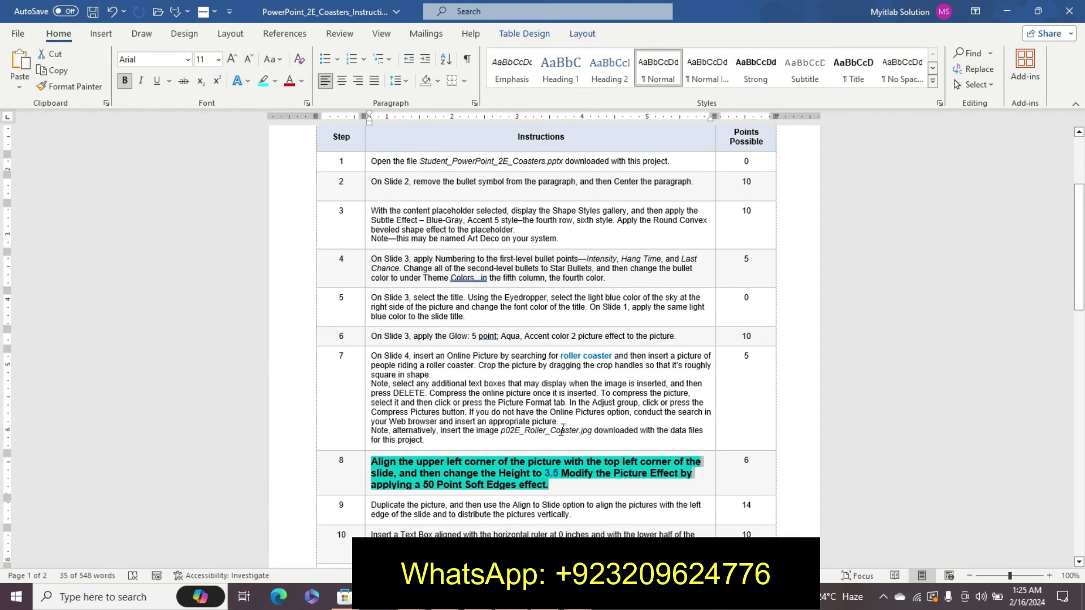
- Undo step 8's emphasis in the Word instructions and scroll back to the top
{"action": "key", "text": "ctrl+z"}
{"action": "key", "text": "ctrl+z"}
{"action": "key", "text": "ctrl+z"}
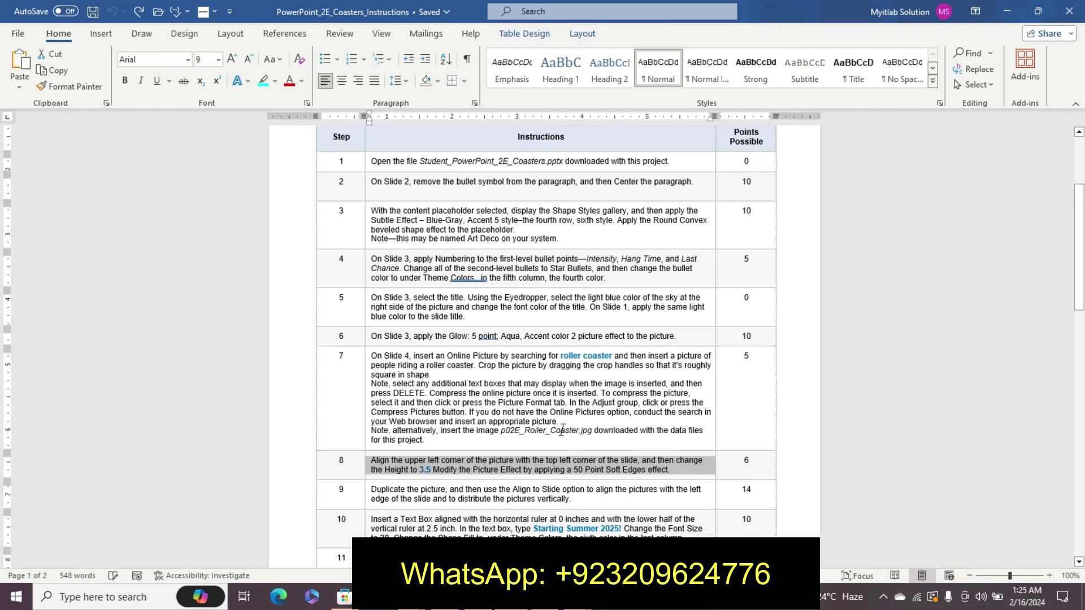
{"action": "left_click", "coordinate": [565, 470]}
{"action": "mouse_move", "coordinate": [1080, 200]}
{"action": "left_mouse_down"}
{"action": "mouse_move", "coordinate": [1080, 295]}
{"action": "mouse_move", "coordinate": [1081, 70]}
{"action": "left_mouse_up"}
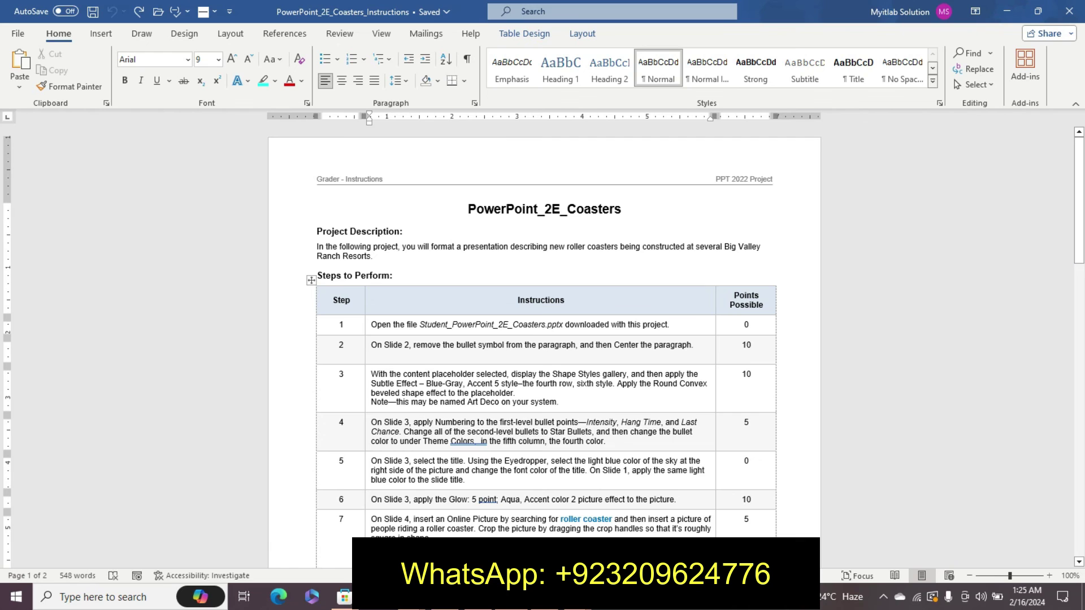
- Review PowerPoint slides 1 through 4, ending on slide 4
{"action": "key", "text": "alt+Tab"}
{"action": "left_click", "coordinate": [598, 524]}
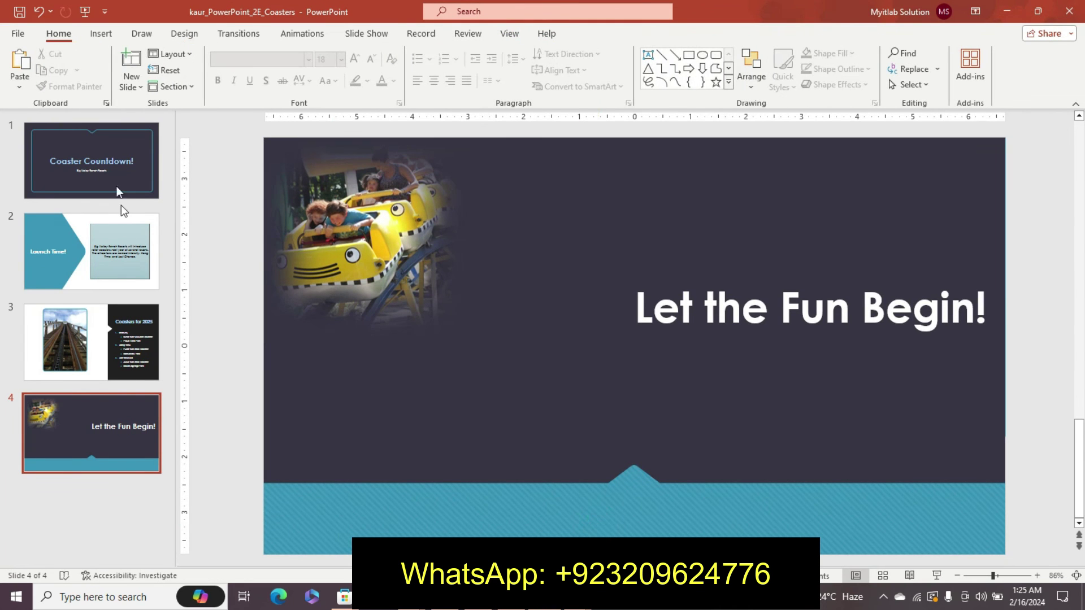
{"action": "left_click", "coordinate": [118, 189]}
{"action": "left_click", "coordinate": [135, 257]}
{"action": "left_click", "coordinate": [135, 343]}
{"action": "left_click", "coordinate": [134, 459]}
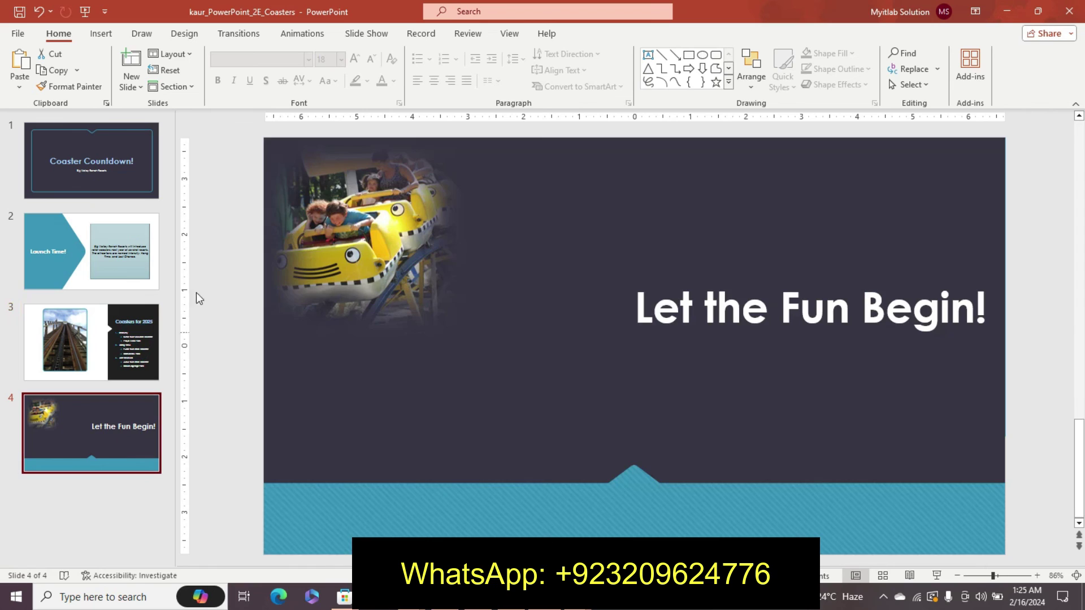